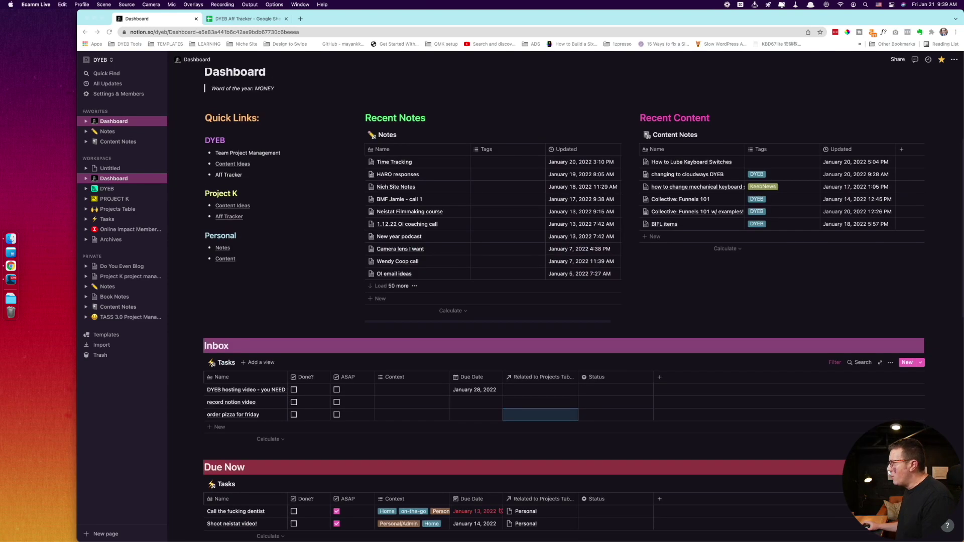
pyautogui.click(295, 299)
pyautogui.scroll(5, 292, 302)
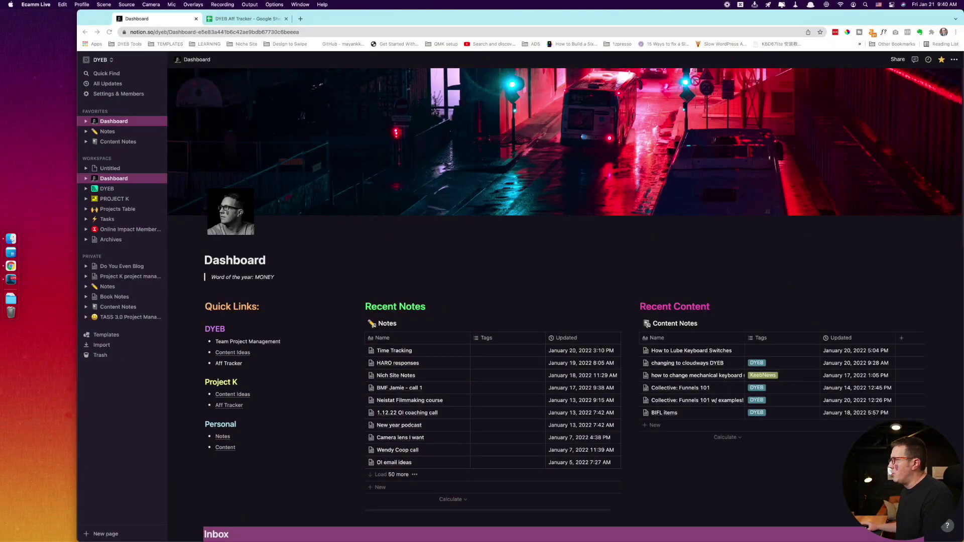
pyautogui.click(370, 271)
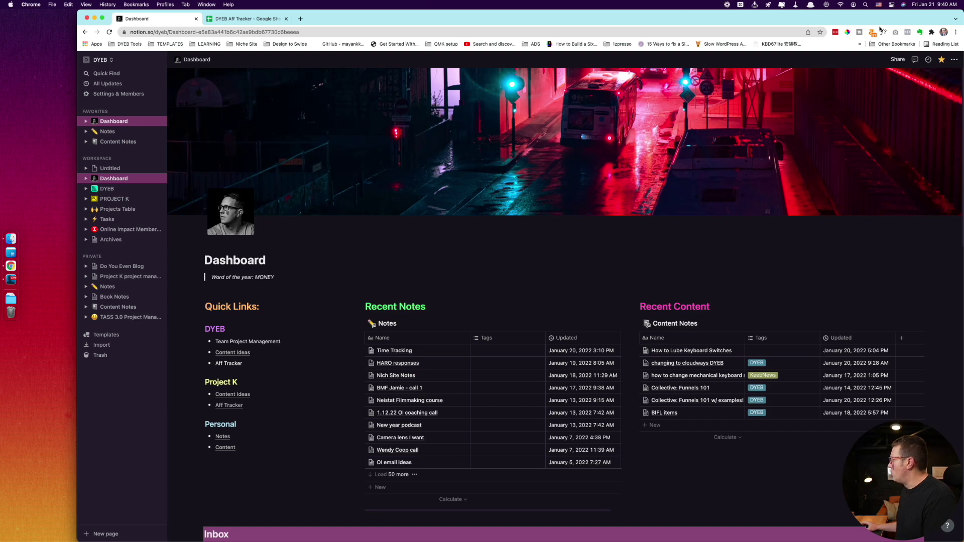
pyautogui.scroll(-5, 305, 262)
pyautogui.scroll(5, 304, 262)
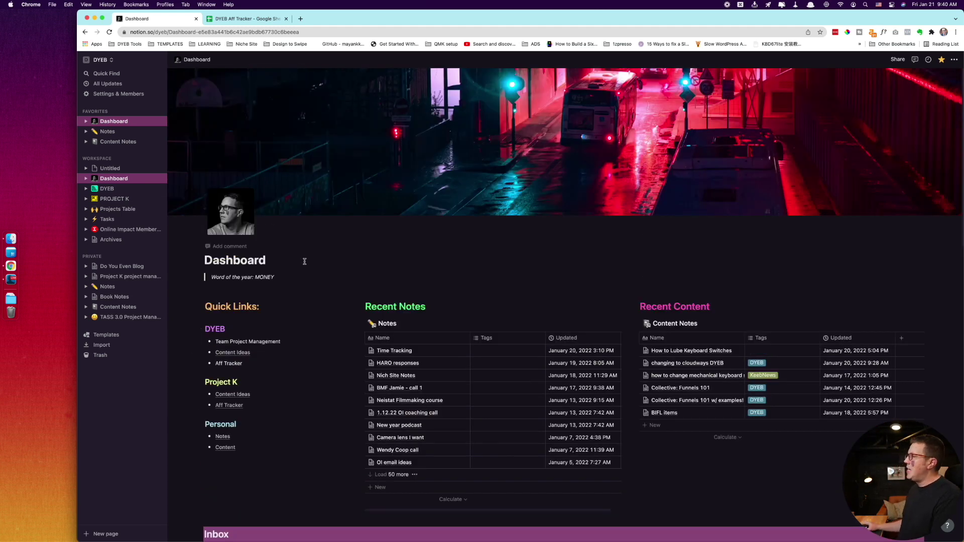
# Step: Launch the Notion desktop app
pyautogui.press('super+space')
pyautogui.write('no')
pyautogui.press('Return')
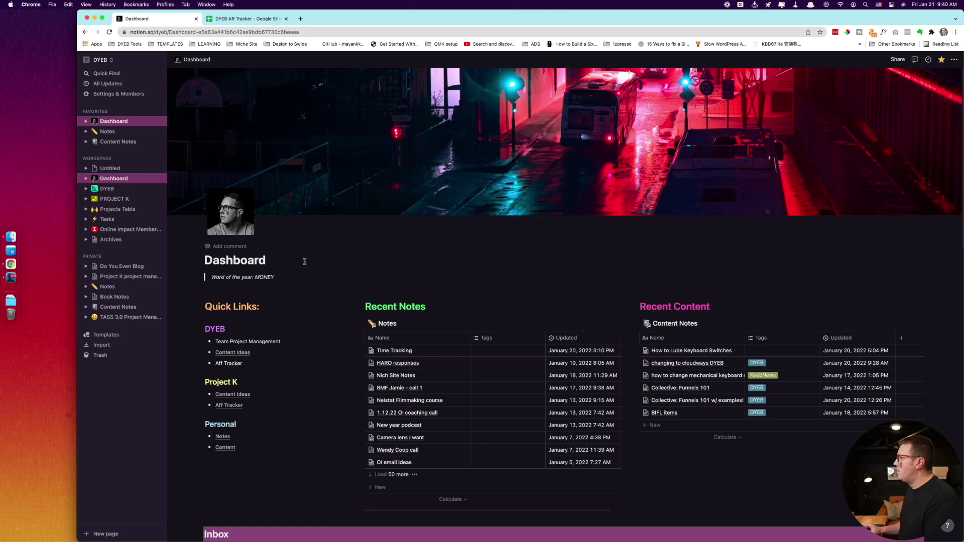
pyautogui.press('super+space')
pyautogui.write('not')
pyautogui.press('Return')
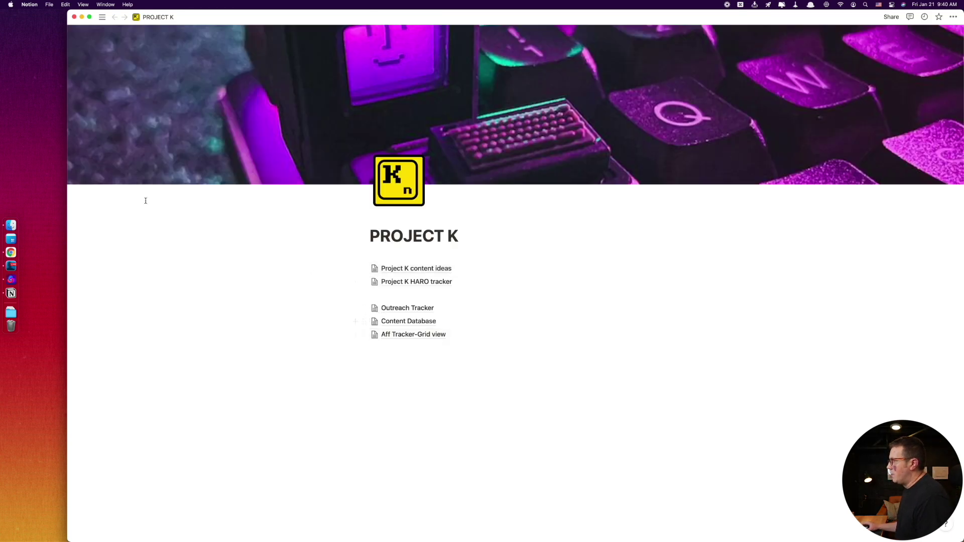
# Step: Open the favorited Dashboard page in the desktop app, look through it, and switch back to Chrome
pyautogui.moveTo(73, 130)
pyautogui.click(101, 107)
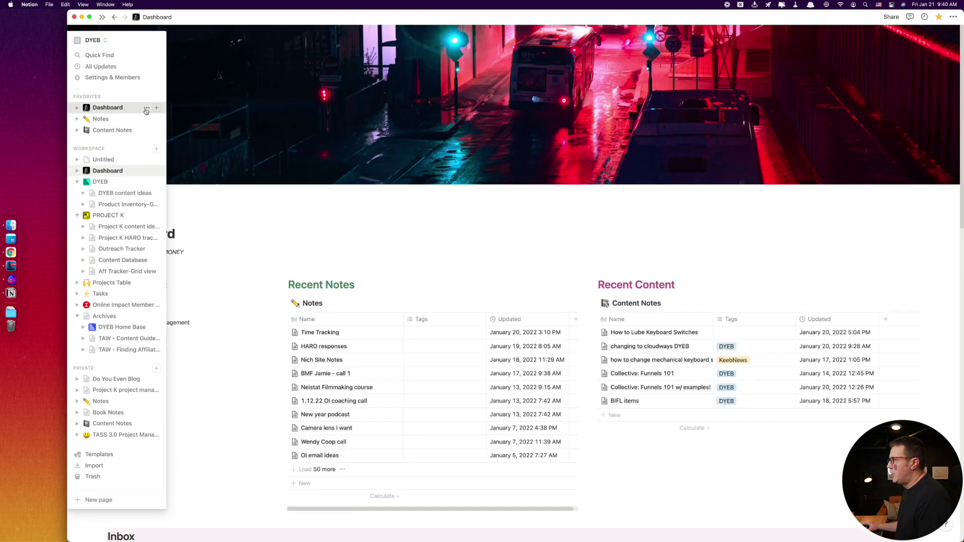
pyautogui.scroll(-5, 391, 276)
pyautogui.scroll(5, 391, 277)
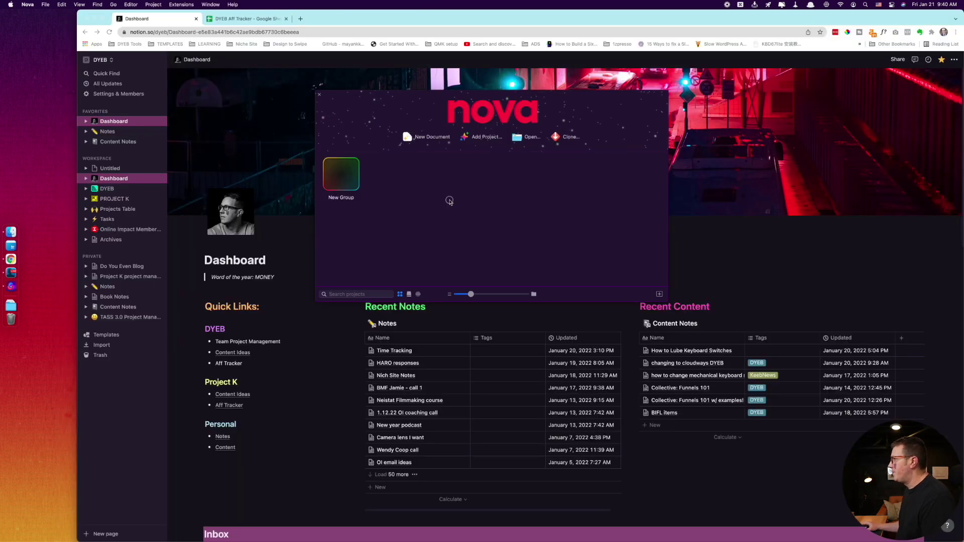
pyautogui.press('super+Tab')
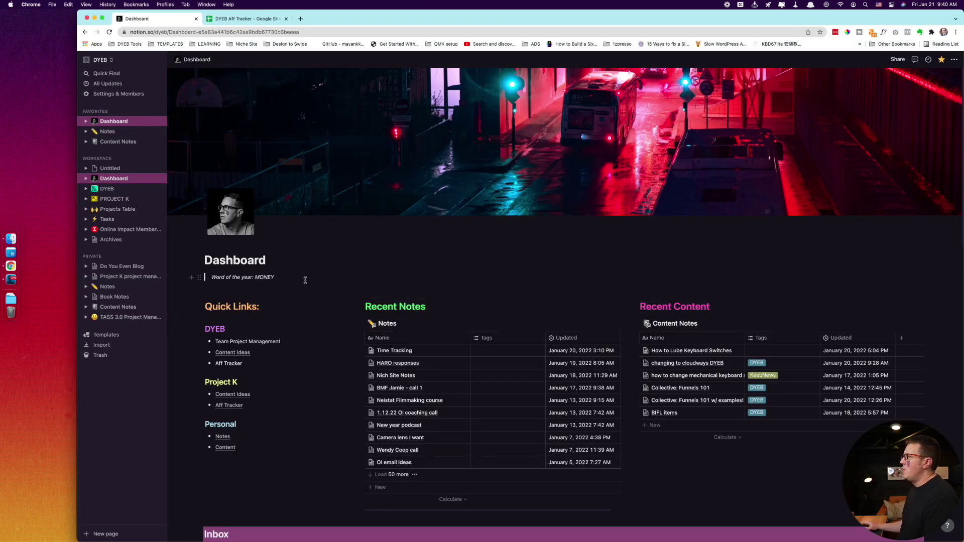
# Step: Look over the Dashboard's Inbox, Due Now and Due Soon task tables and the per-project task lists
pyautogui.scroll(-5, 306, 280)
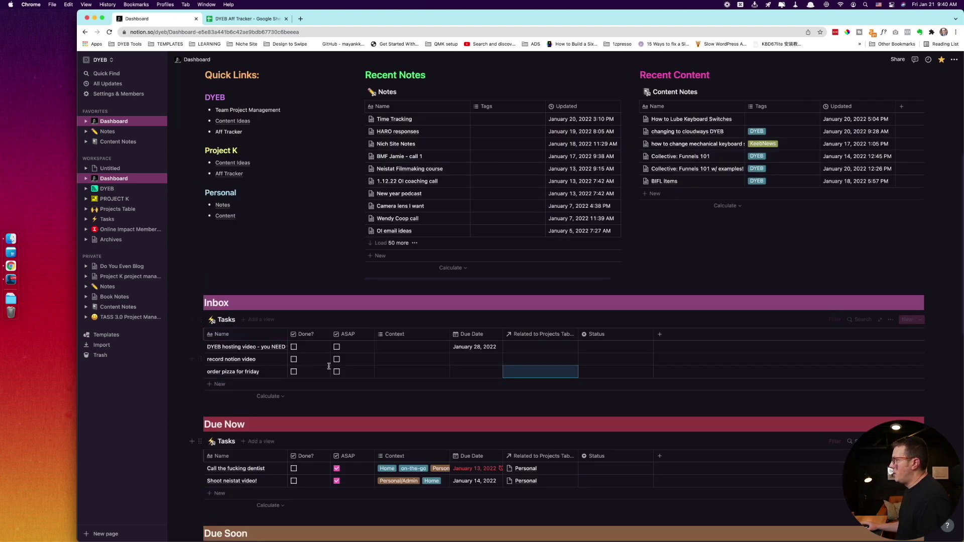
pyautogui.scroll(-3, 325, 357)
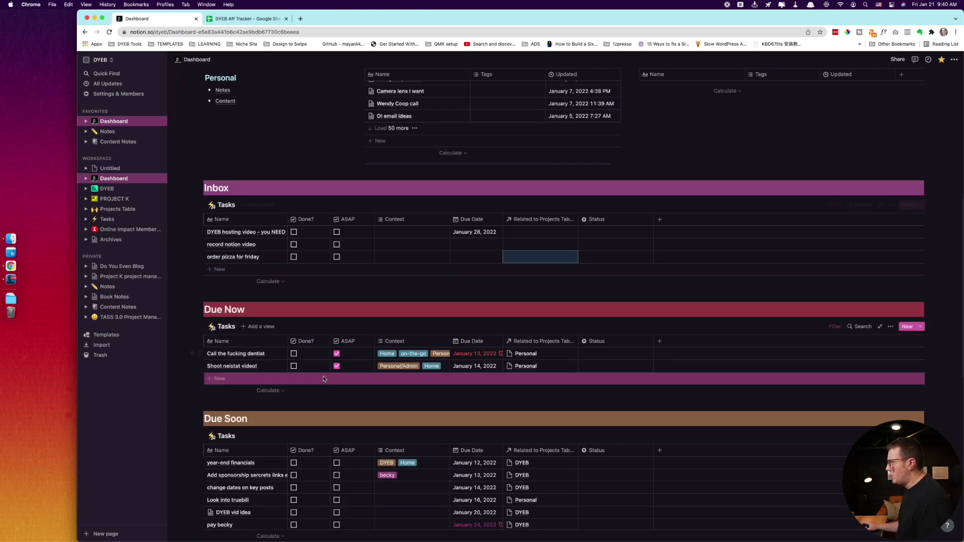
pyautogui.scroll(-3, 335, 358)
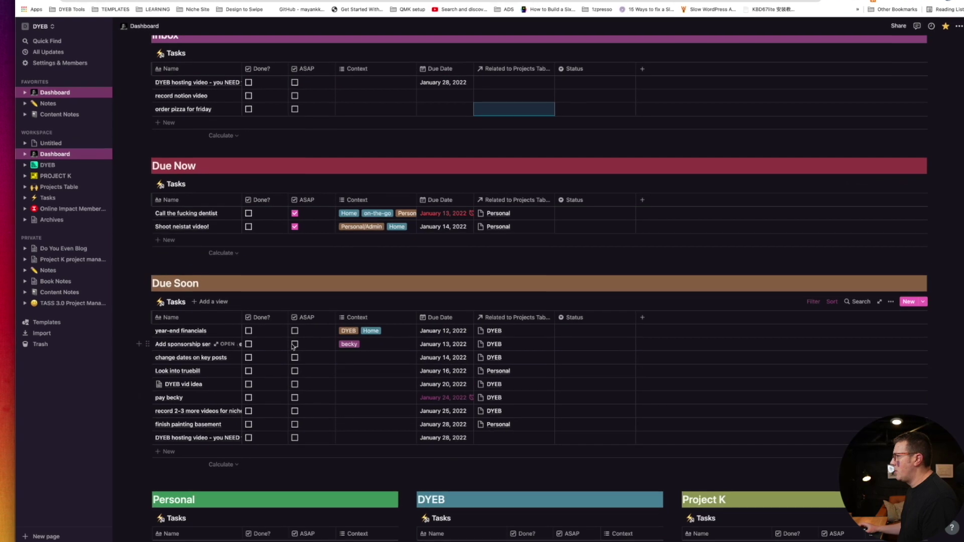
pyautogui.scroll(-4, 293, 346)
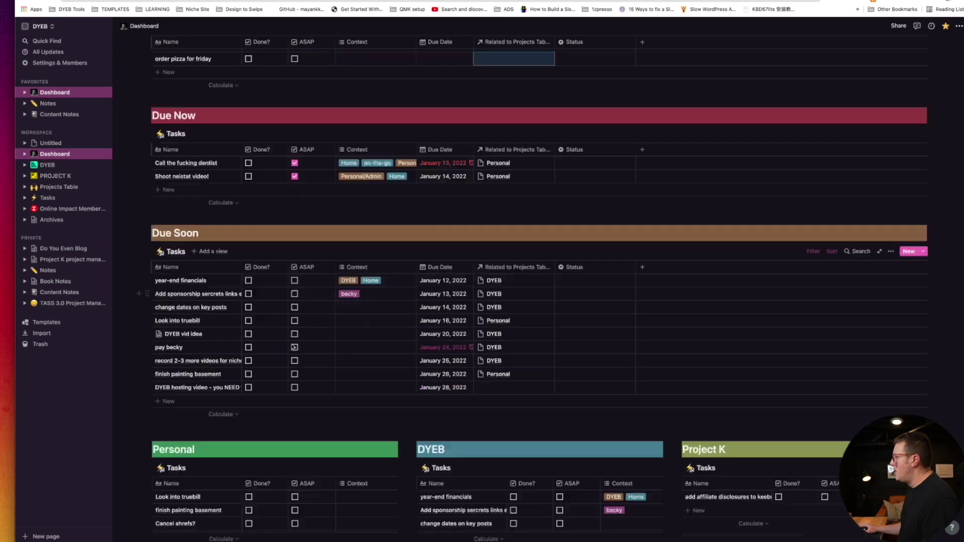
pyautogui.scroll(8, 313, 296)
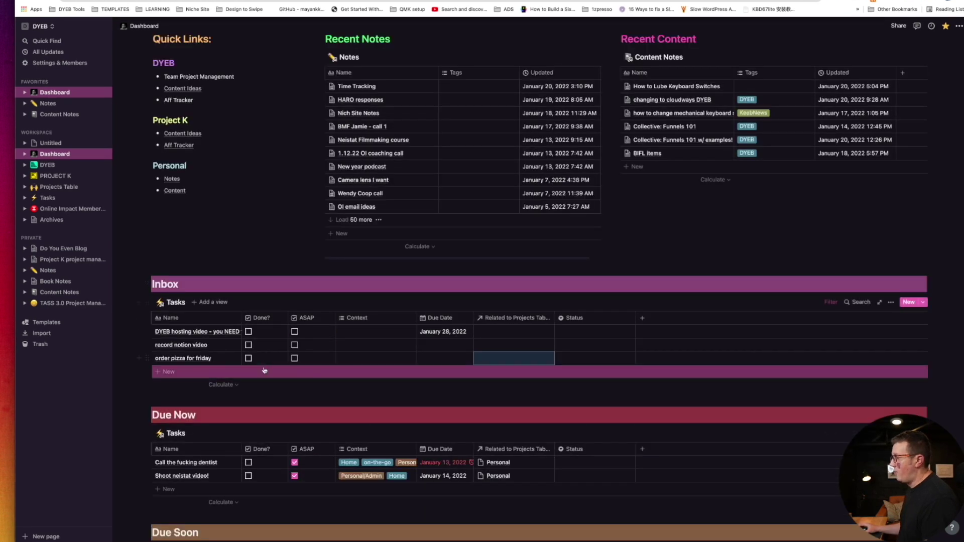
pyautogui.scroll(-5, 266, 367)
pyautogui.scroll(3, 266, 369)
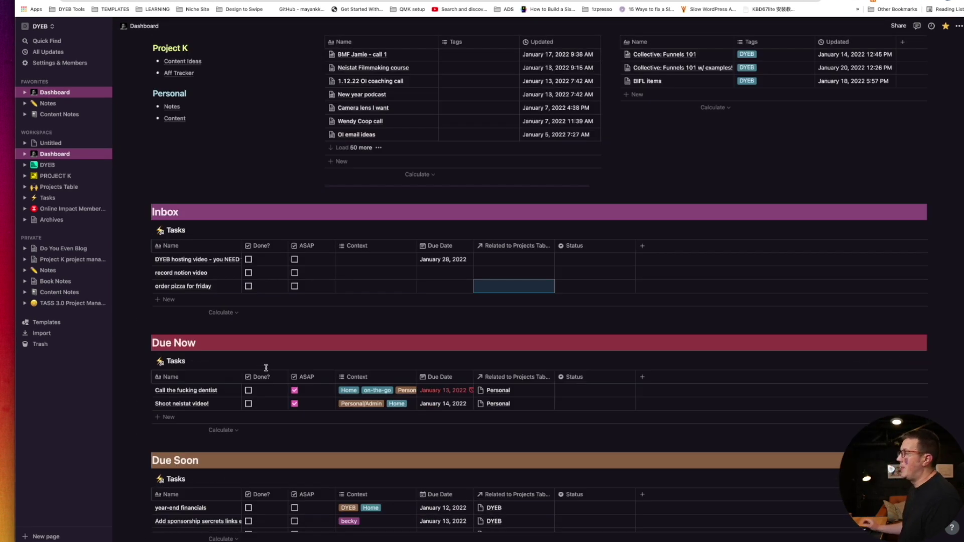
pyautogui.scroll(6, 266, 368)
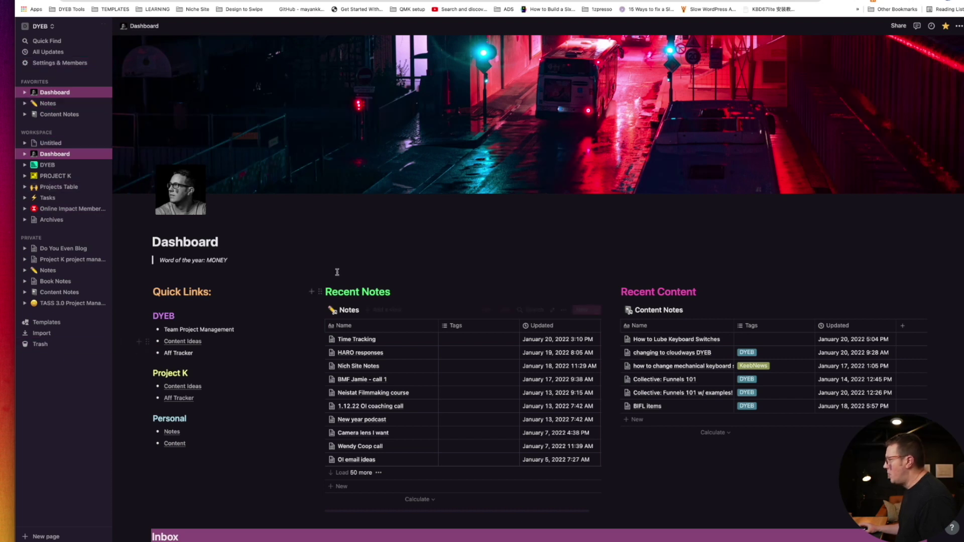
# Step: Open the favorited Notes page, display it in List view and look through its notes
pyautogui.click(53, 108)
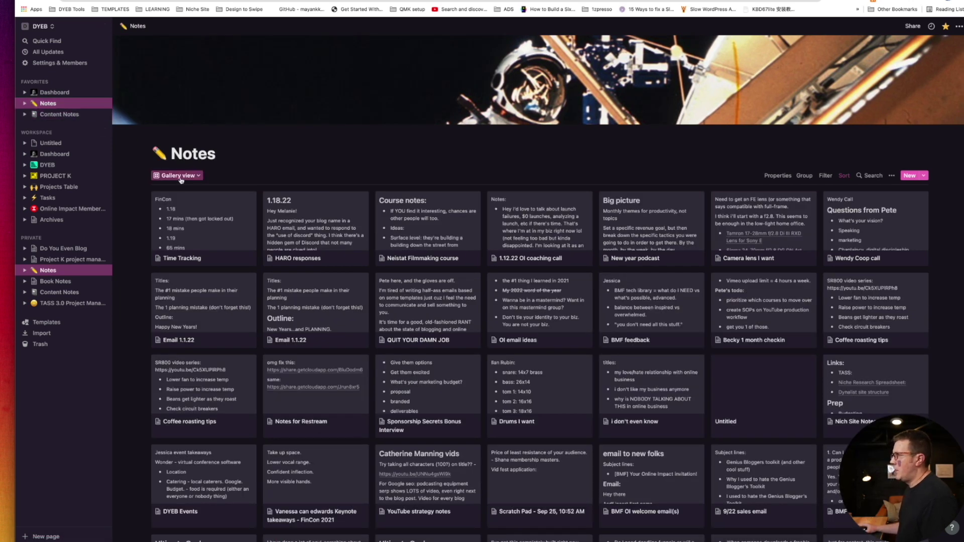
pyautogui.click(179, 175)
pyautogui.click(171, 205)
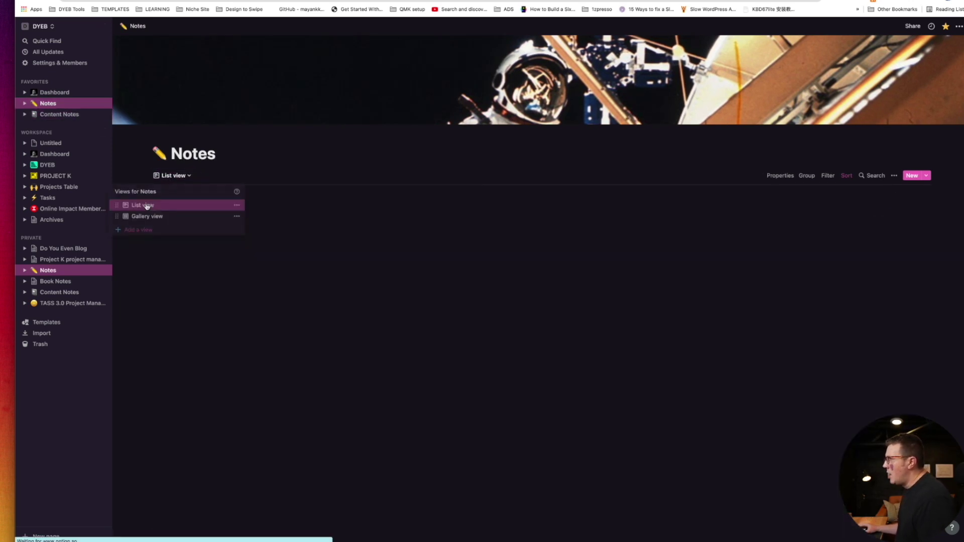
pyautogui.scroll(-5, 438, 388)
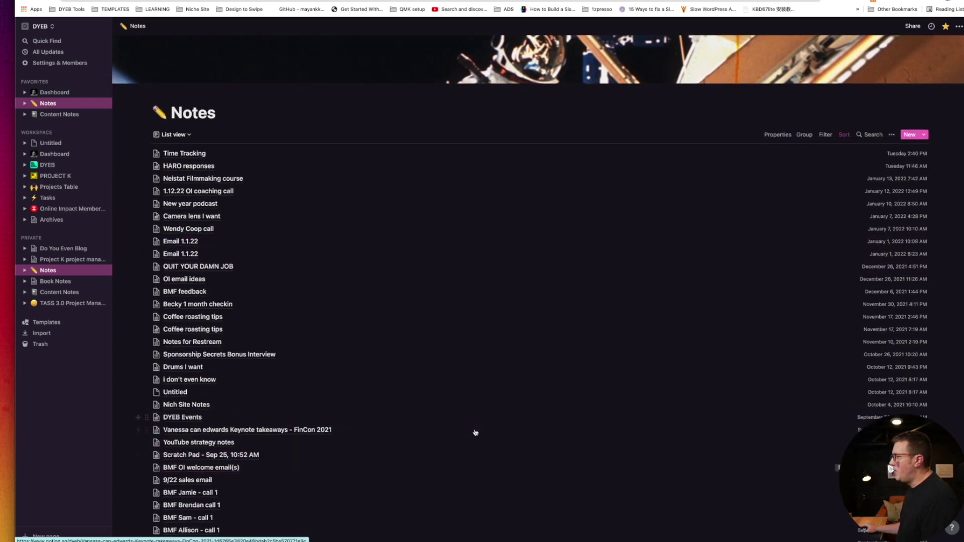
pyautogui.scroll(5, 438, 388)
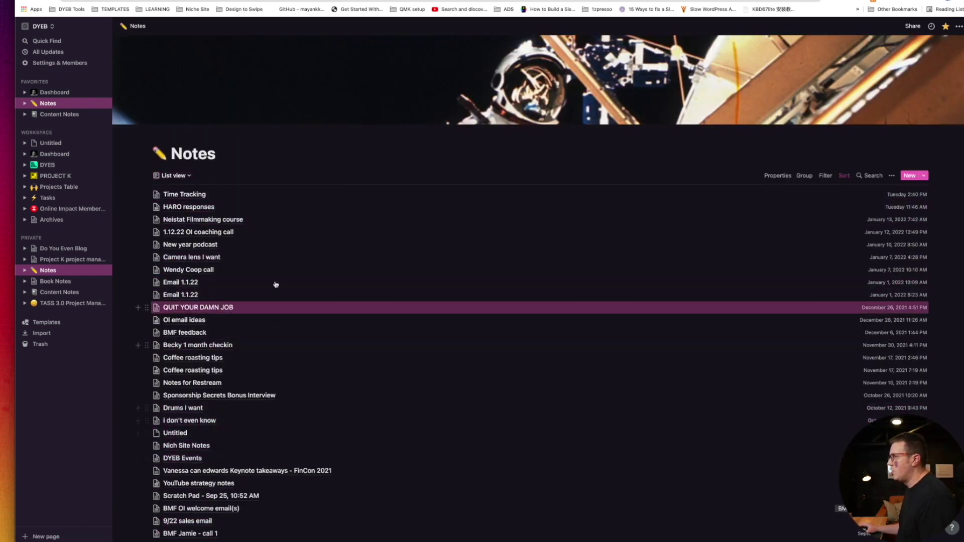
# Step: Open the favorited Content Notes page and display it in List view
pyautogui.click(60, 114)
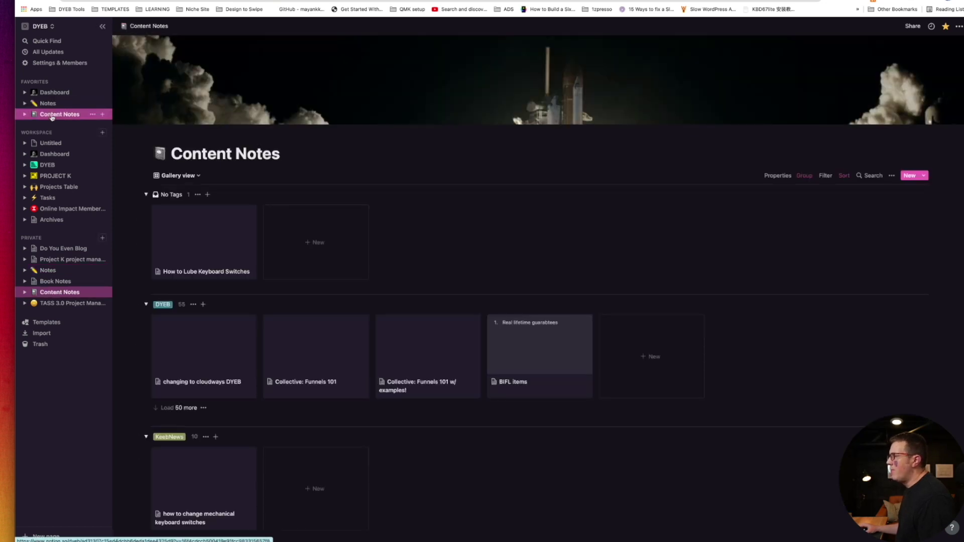
pyautogui.click(191, 176)
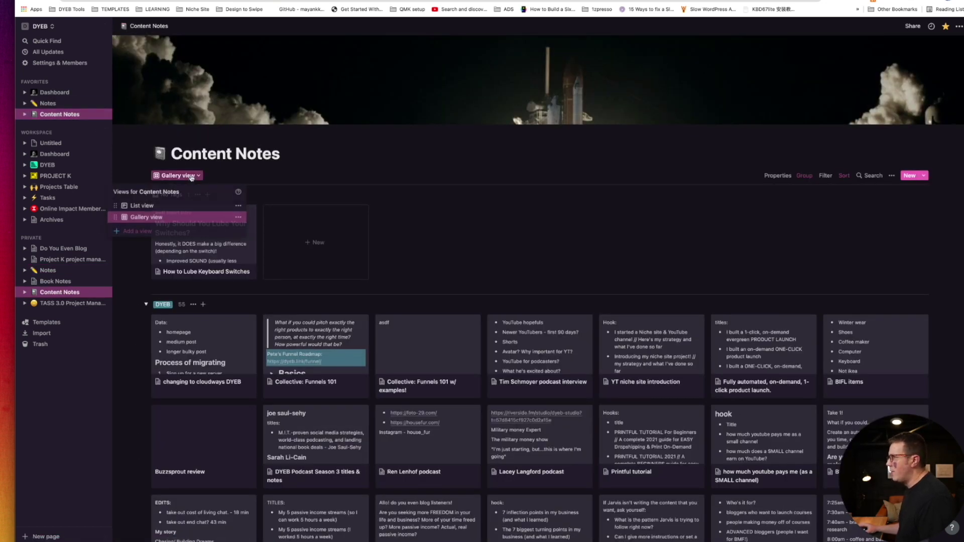
pyautogui.click(143, 206)
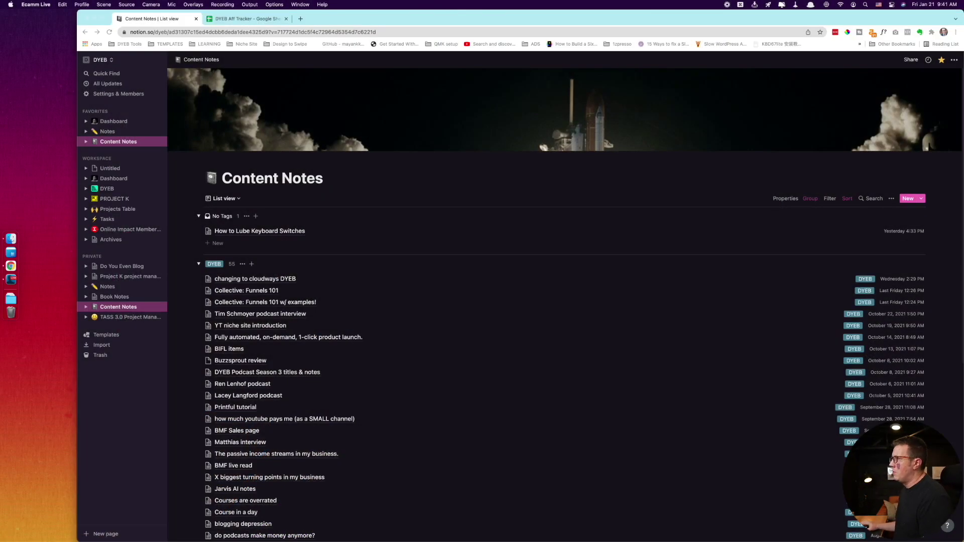
# Step: Go back to the Dashboard and check how many pages the Recent Notes table can show on first load
pyautogui.click(115, 179)
pyautogui.scroll(-3, 444, 277)
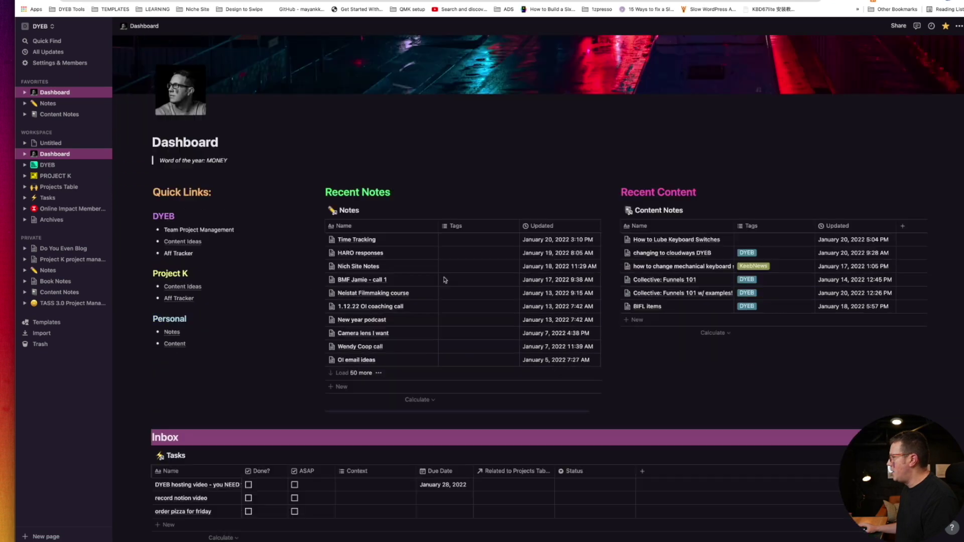
pyautogui.click(379, 374)
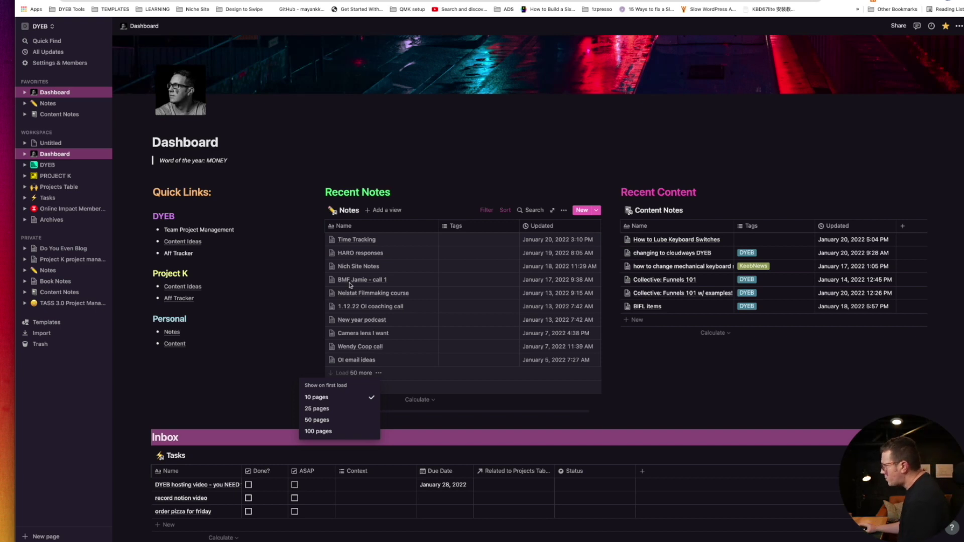
pyautogui.click(656, 384)
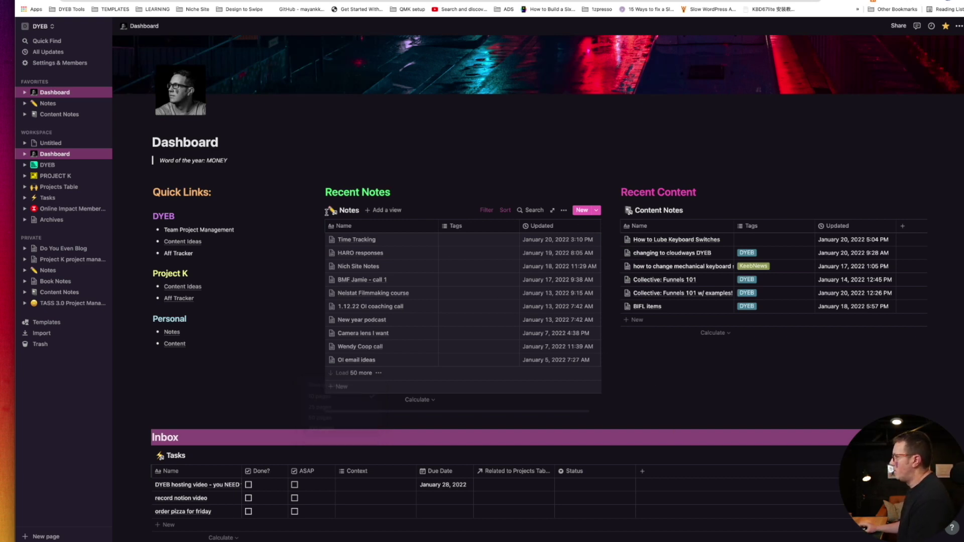
# Step: Preview the fourth note in Recent Notes, a BMF call 1 note, look through it and expand it to a full page
pyautogui.click(358, 280)
pyautogui.press('Escape')
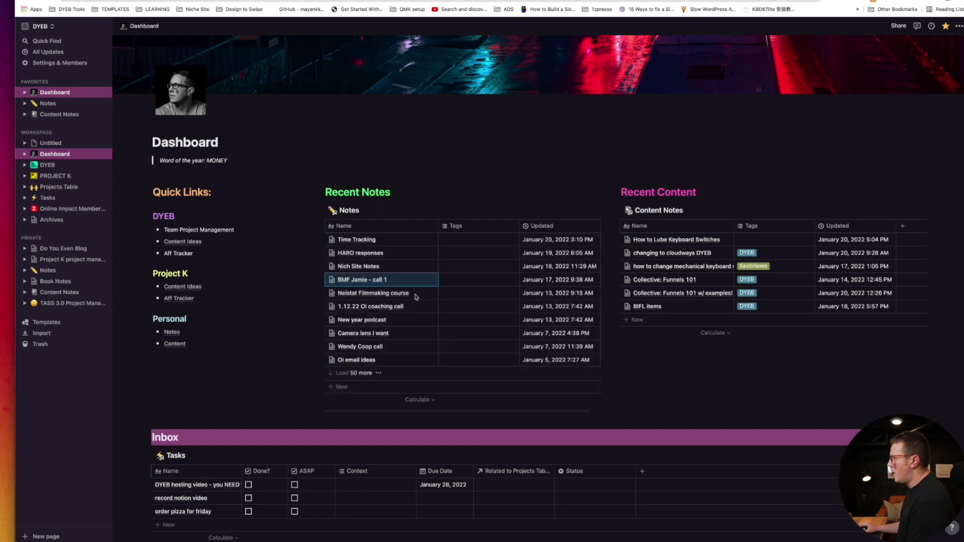
pyautogui.click(421, 281)
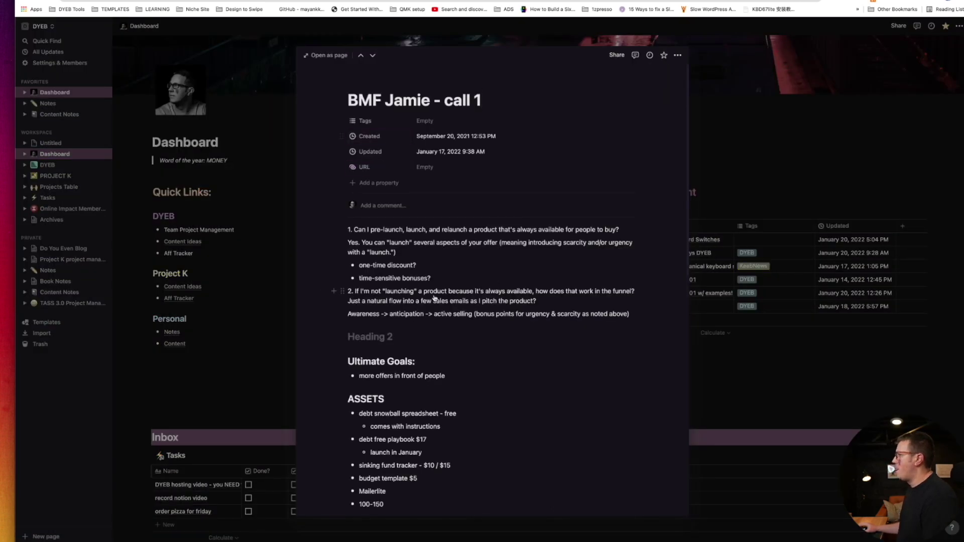
pyautogui.scroll(-5, 437, 294)
pyautogui.scroll(5, 359, 224)
pyautogui.click(324, 56)
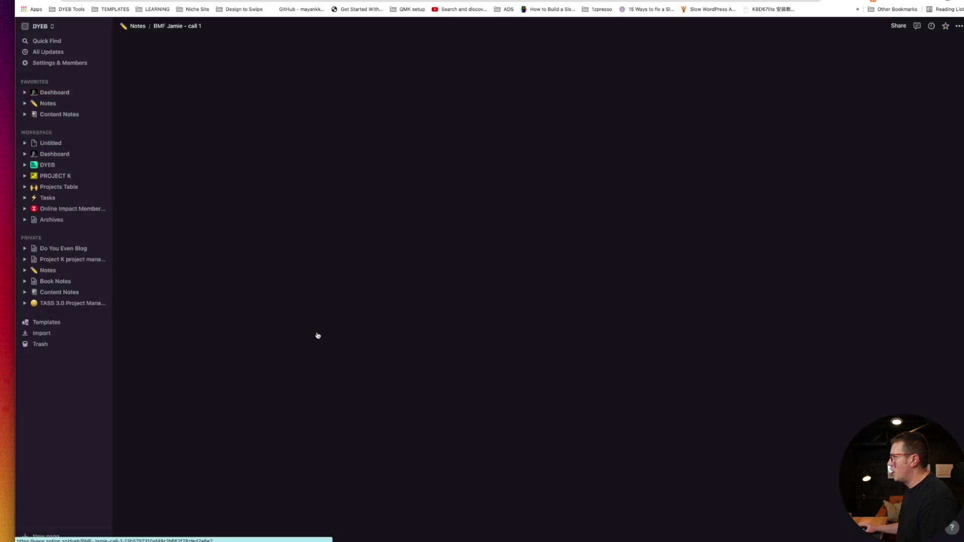
# Step: Return to the Dashboard and review its Inbox, Due Now, Due Soon, Personal, DYEB and Project K task tables
pyautogui.click(68, 154)
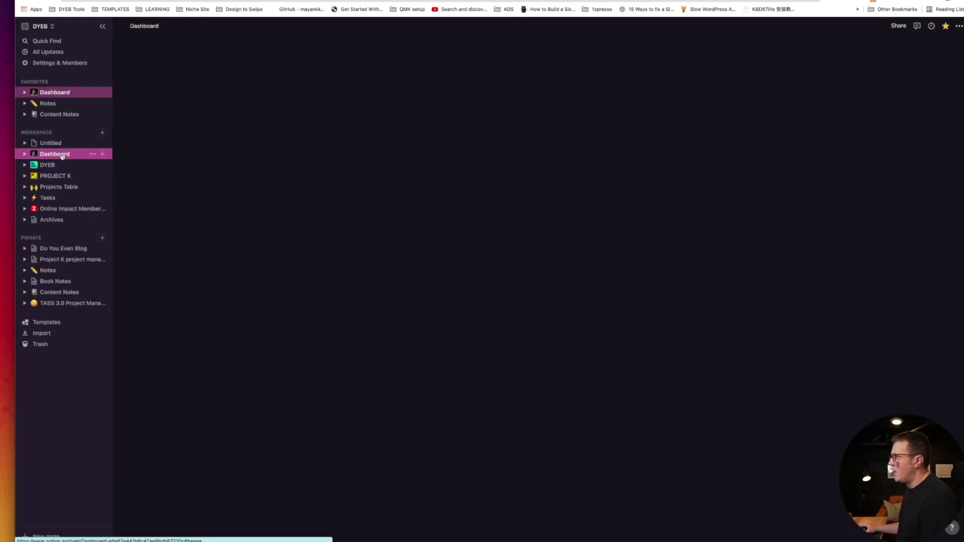
pyautogui.scroll(-1, 672, 223)
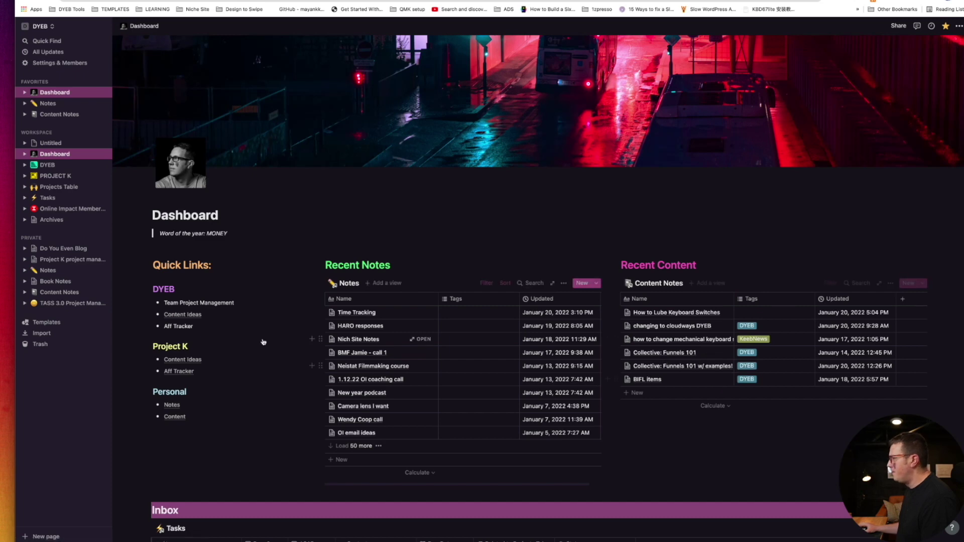
pyautogui.scroll(-8, 467, 302)
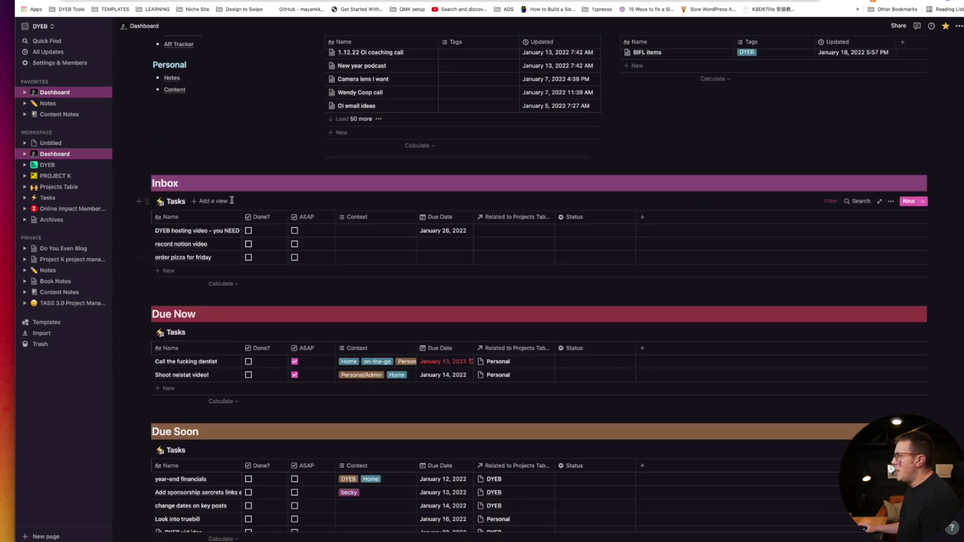
pyautogui.scroll(-1, 231, 201)
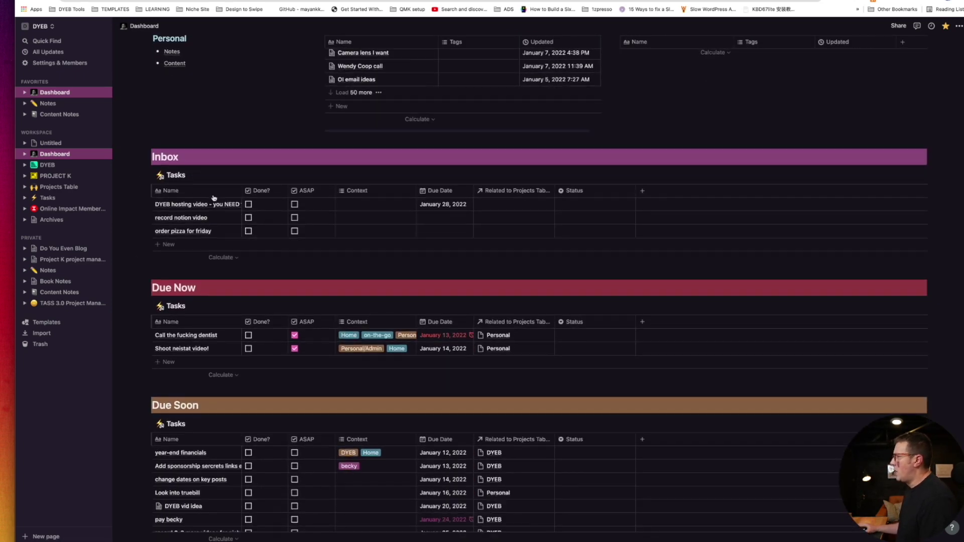
pyautogui.scroll(-2, 216, 201)
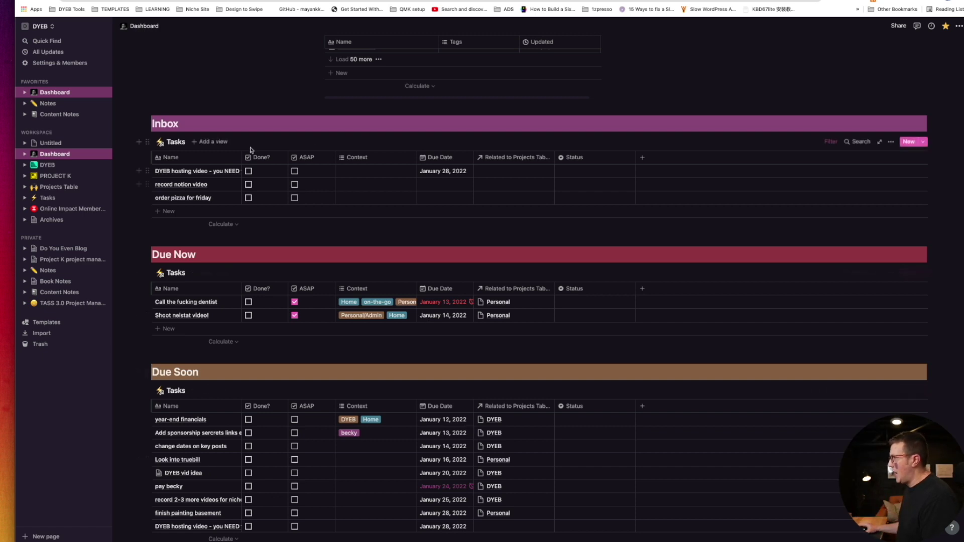
pyautogui.scroll(-10, 375, 448)
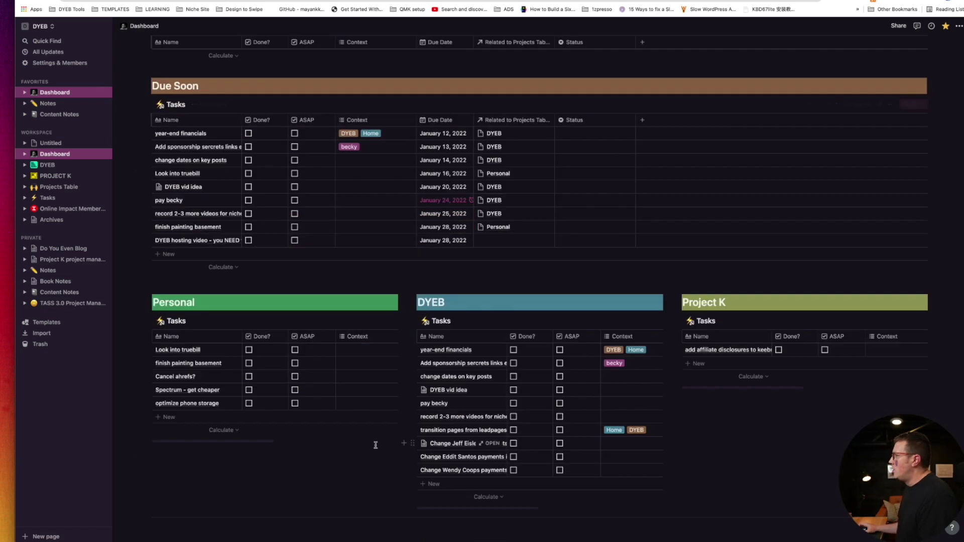
pyautogui.scroll(6, 697, 396)
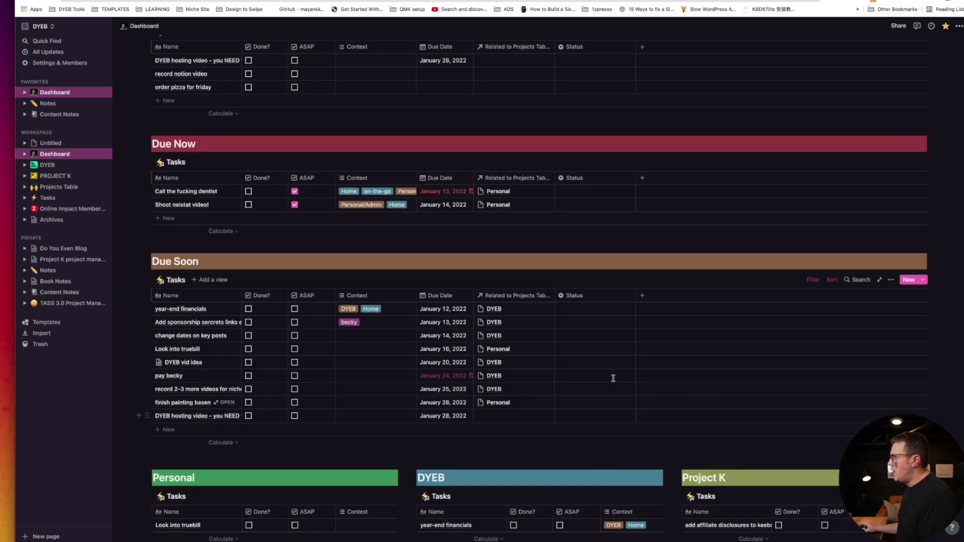
# Step: Open the Tasks database page and look through its full list of tasks and property columns
pyautogui.scroll(9, 125, 281)
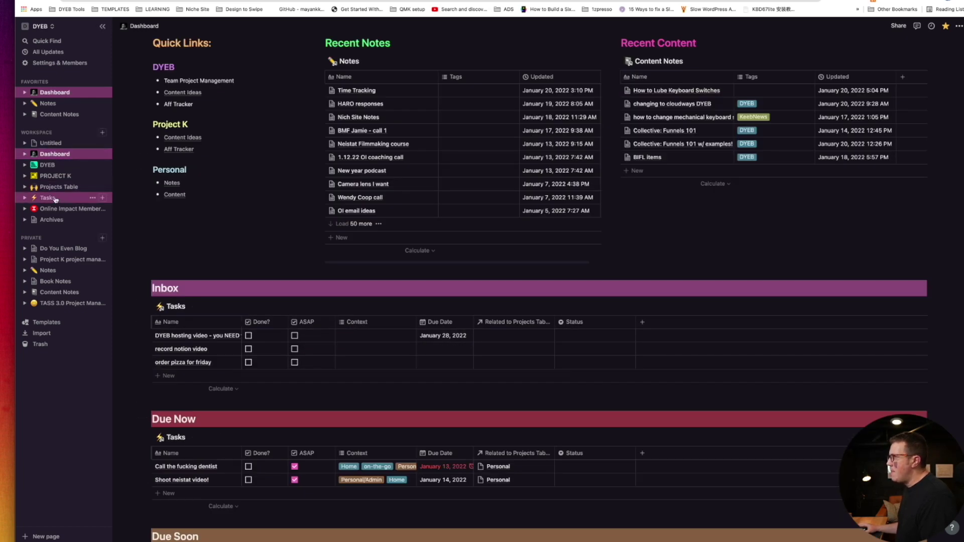
pyautogui.click(48, 198)
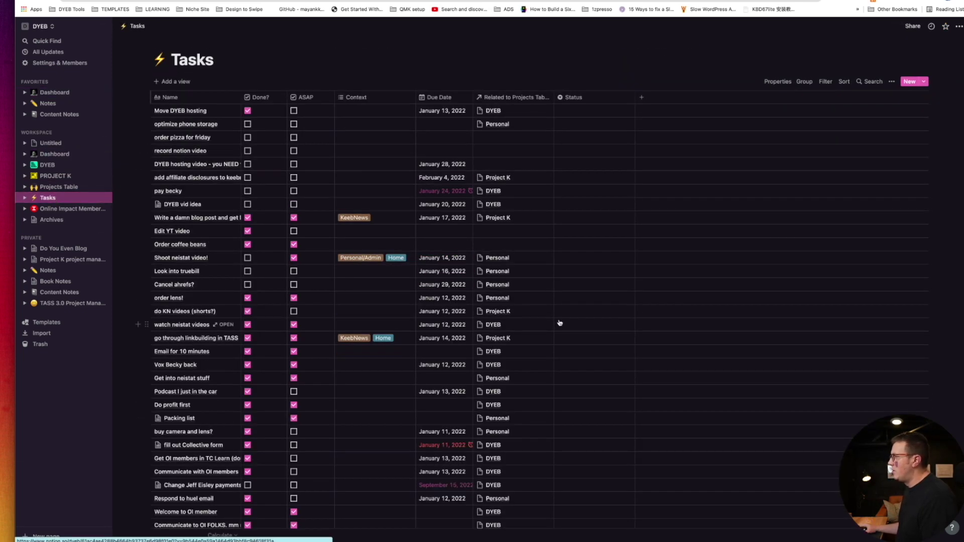
pyautogui.scroll(-10, 427, 314)
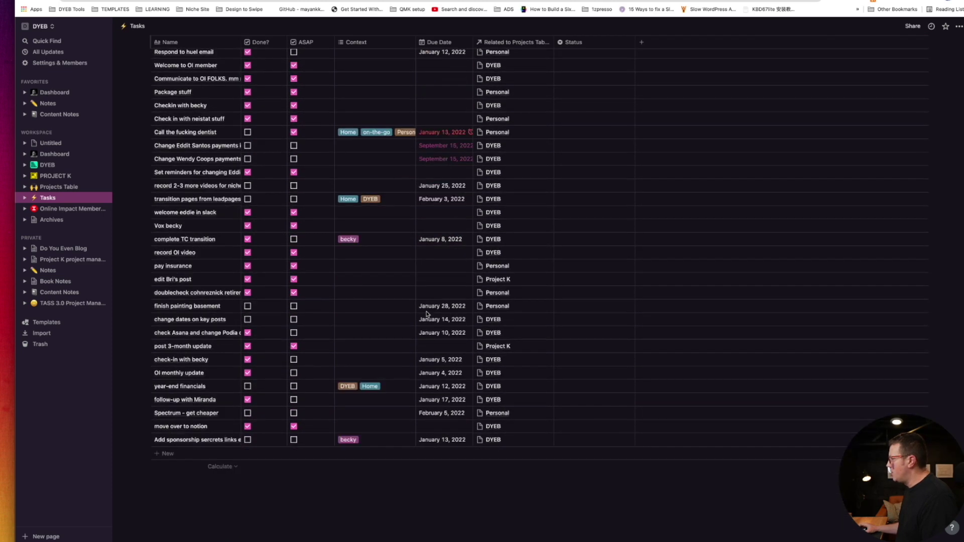
pyautogui.scroll(10, 427, 315)
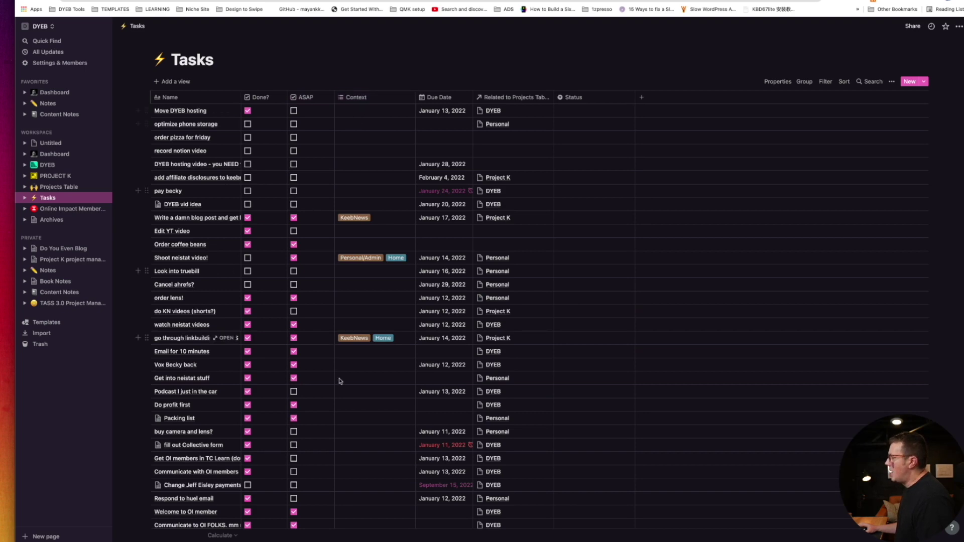
pyautogui.scroll(-10, 401, 154)
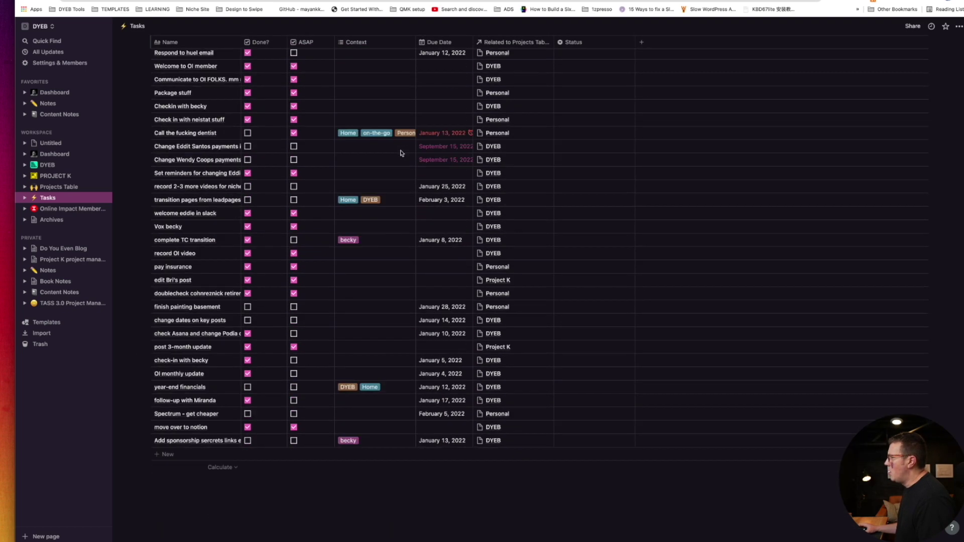
pyautogui.scroll(8, 391, 164)
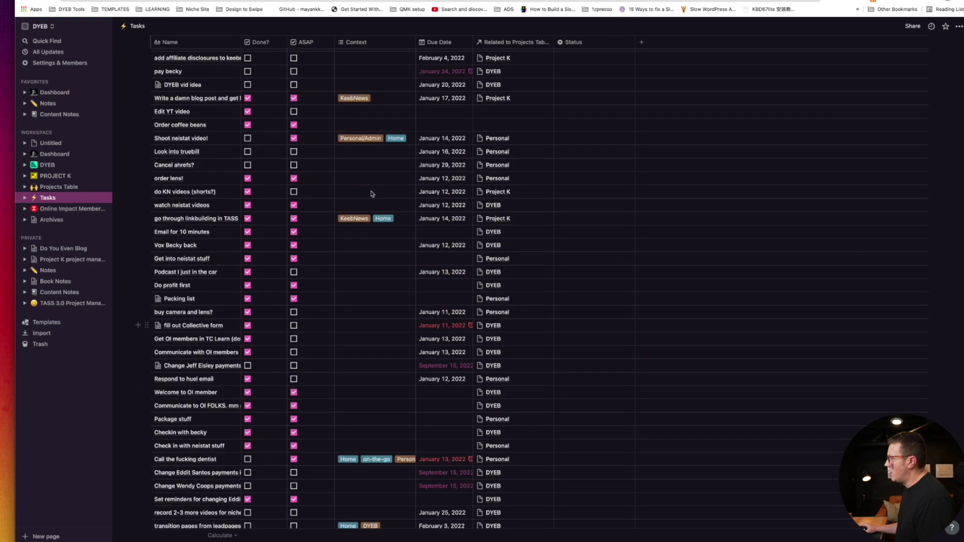
pyautogui.scroll(-4, 370, 204)
pyautogui.scroll(5, 370, 204)
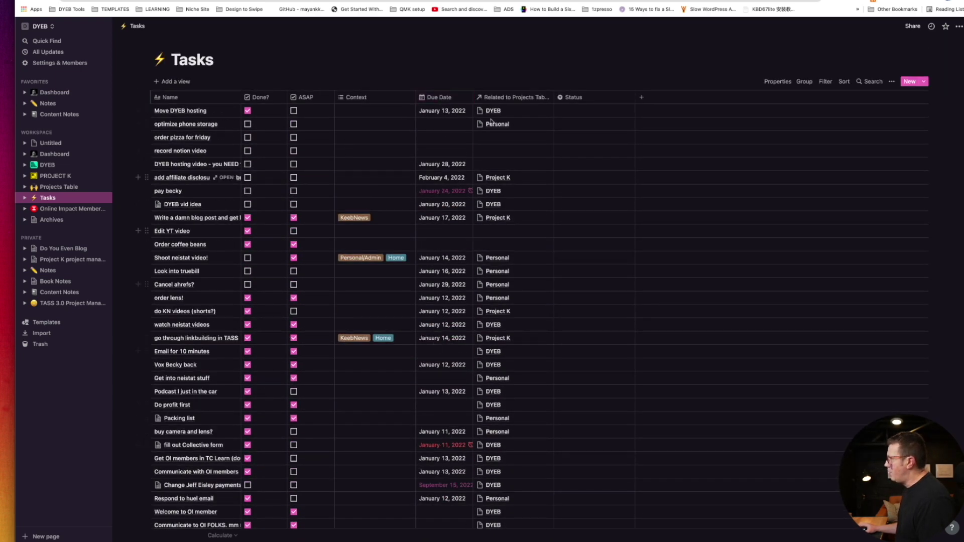
pyautogui.scroll(-4, 525, 396)
pyautogui.scroll(4, 525, 396)
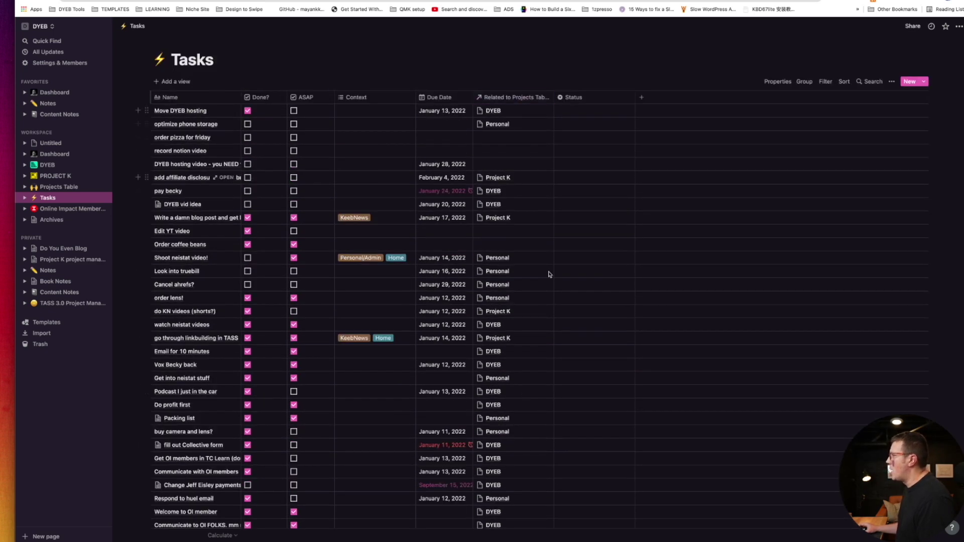
# Step: View the Projects Table with its linked tasks, and return to the Dashboard to review its task tables
pyautogui.click(55, 187)
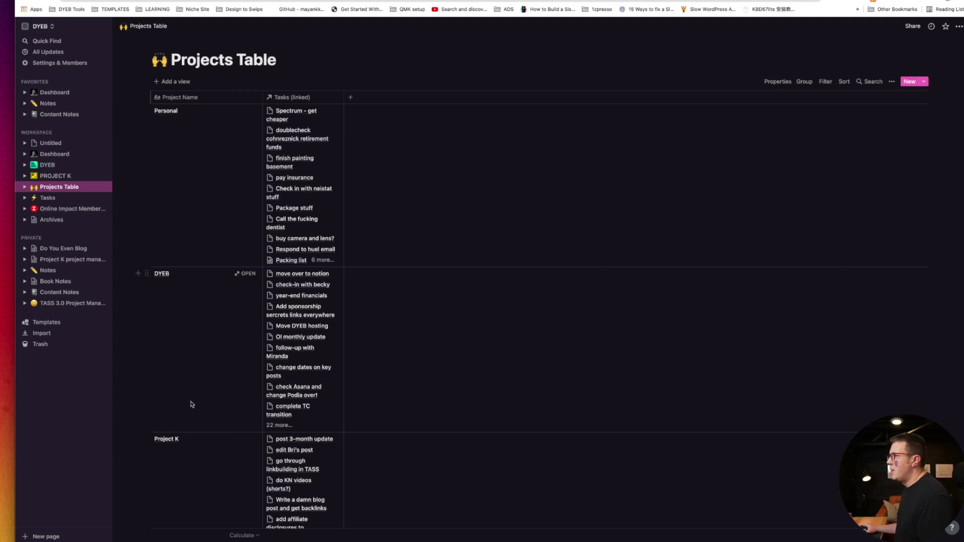
pyautogui.click(55, 155)
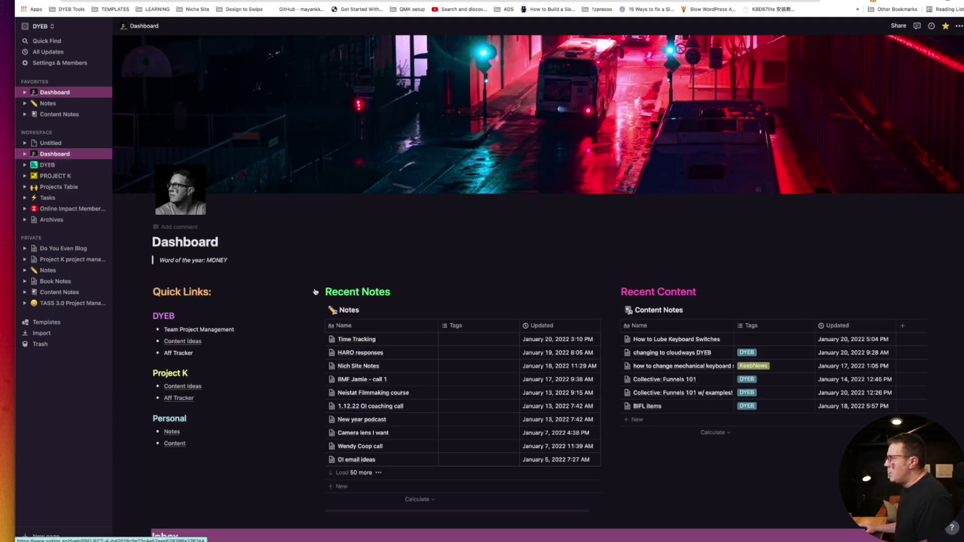
pyautogui.scroll(-15, 396, 335)
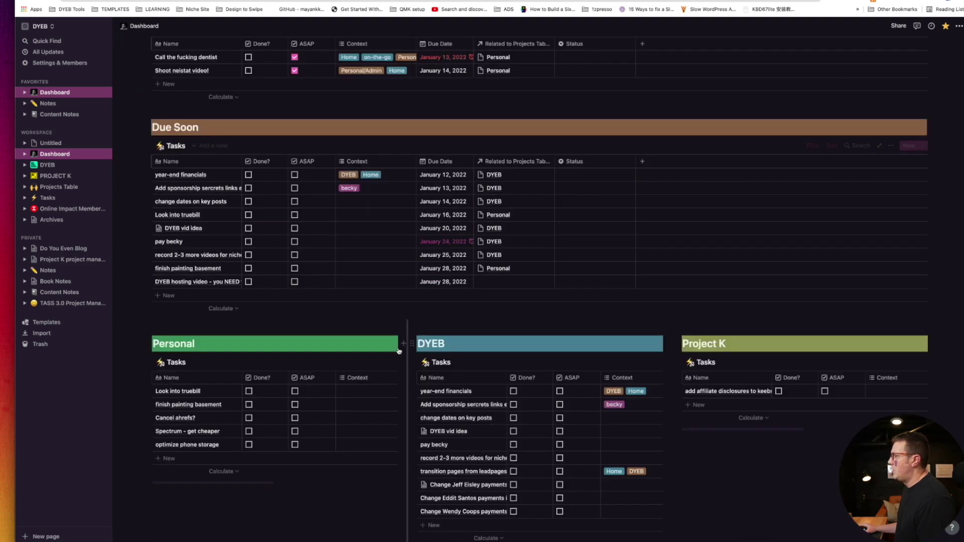
pyautogui.scroll(-3, 398, 351)
pyautogui.scroll(5, 251, 312)
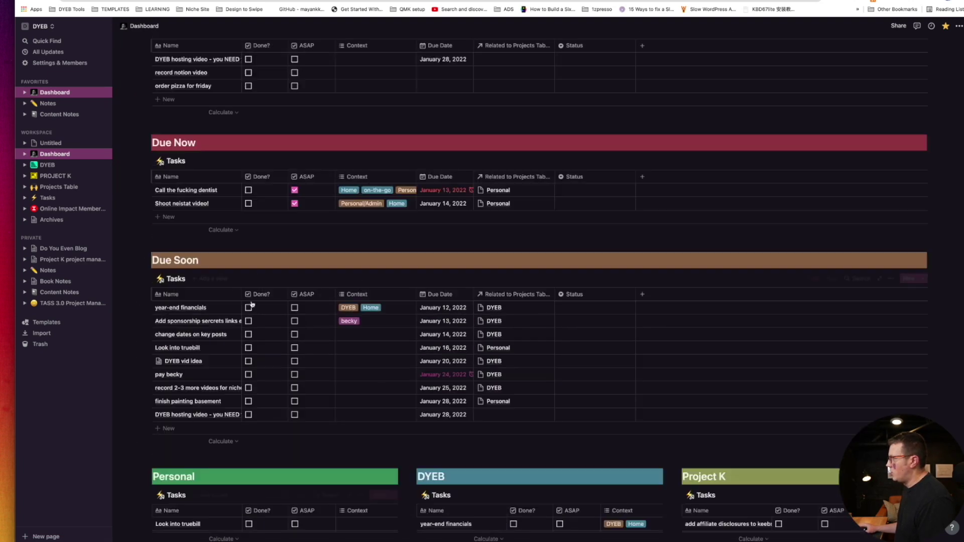
pyautogui.scroll(-3, 250, 273)
pyautogui.scroll(5, 255, 400)
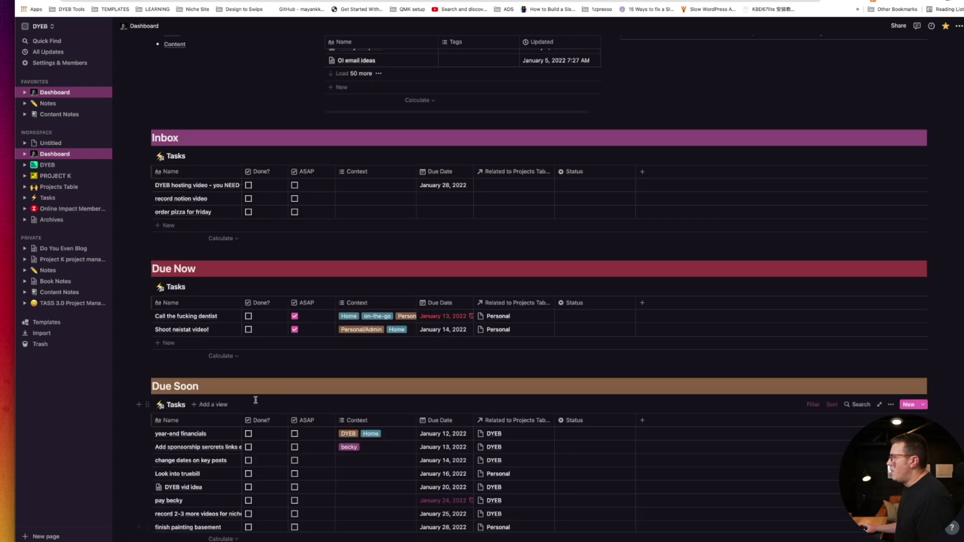
# Step: Relate the Inbox task "order pizza for friday" to the Personal project
pyautogui.scroll(3, 255, 400)
pyautogui.scroll(-1, 298, 374)
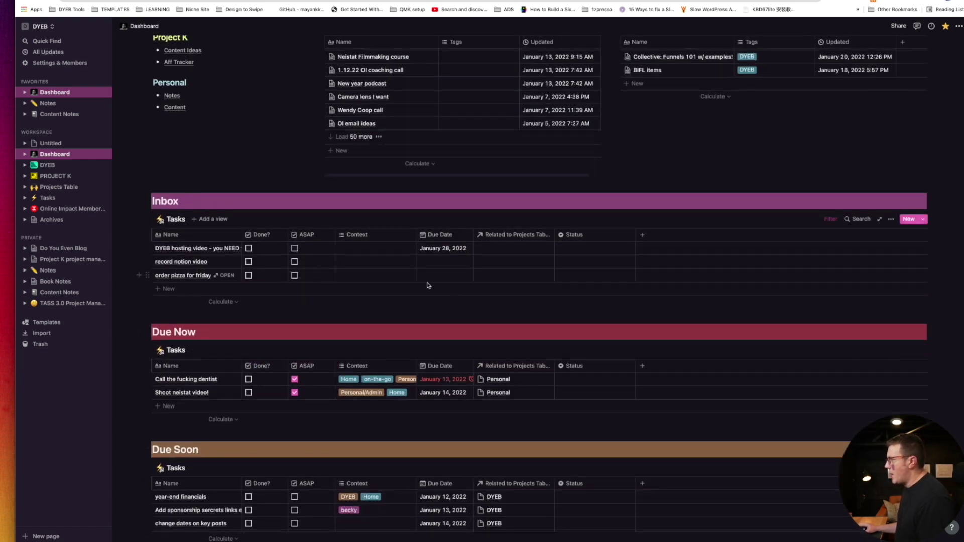
pyautogui.click(493, 278)
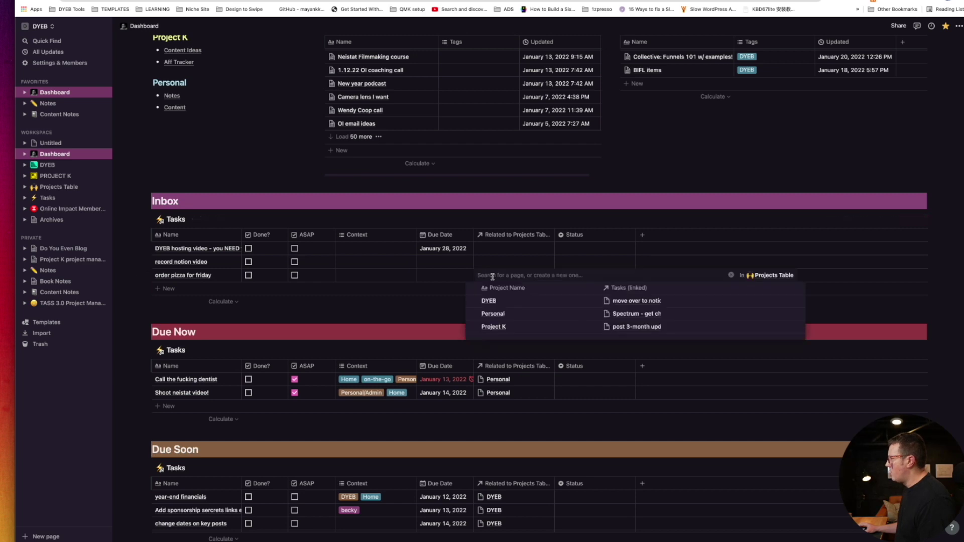
pyautogui.click(502, 315)
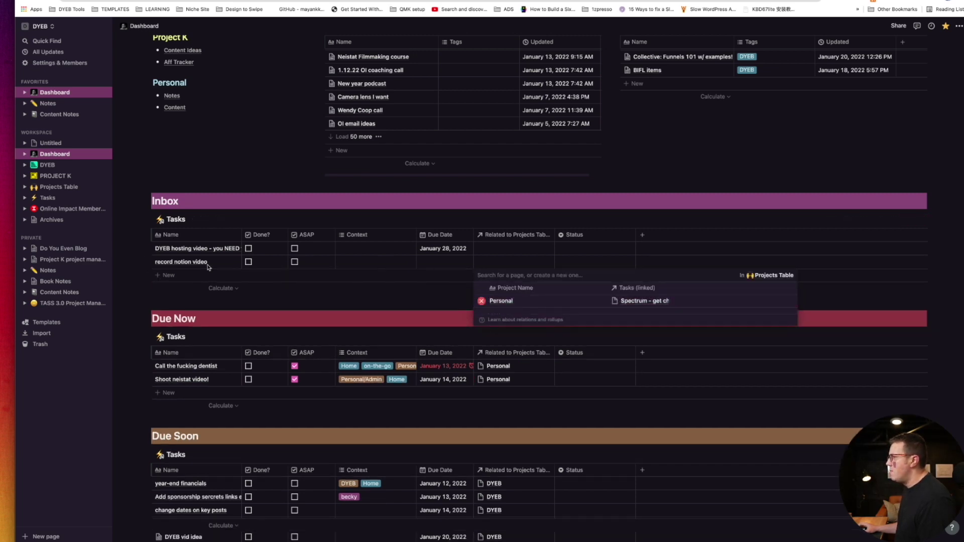
pyautogui.click(357, 289)
# Step: Flag the Personal task "order pizza for friday" as ASAP, check it under Due Now, and clear the flag again
pyautogui.scroll(-10, 355, 287)
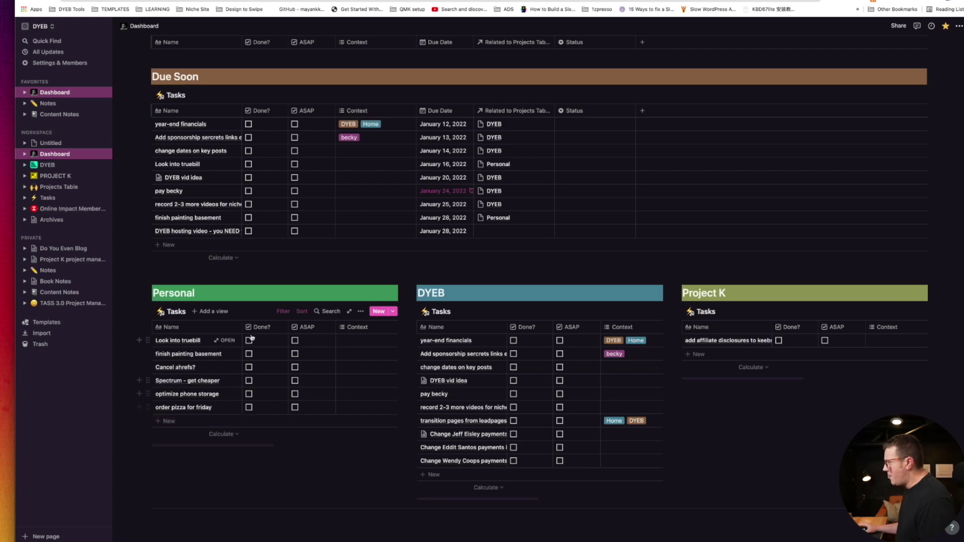
pyautogui.click(295, 408)
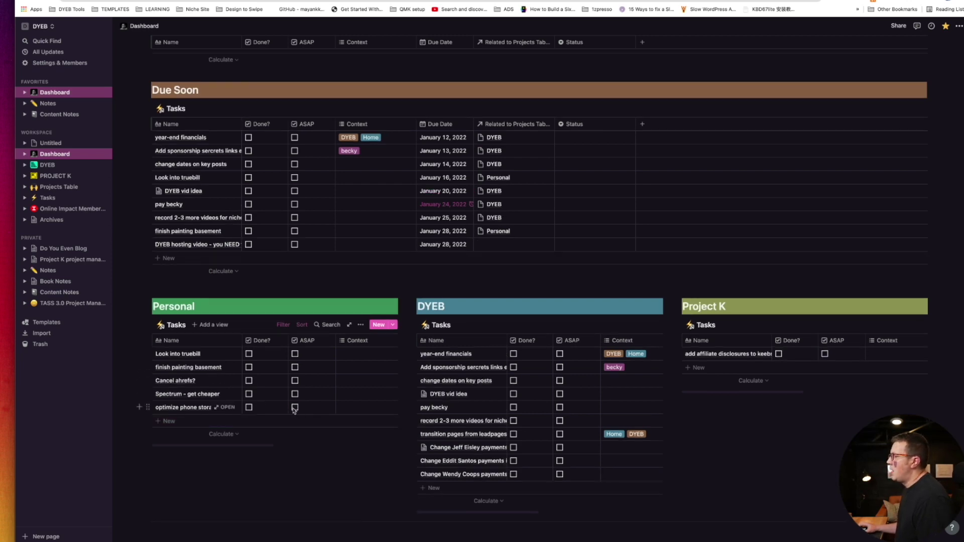
pyautogui.scroll(8, 225, 390)
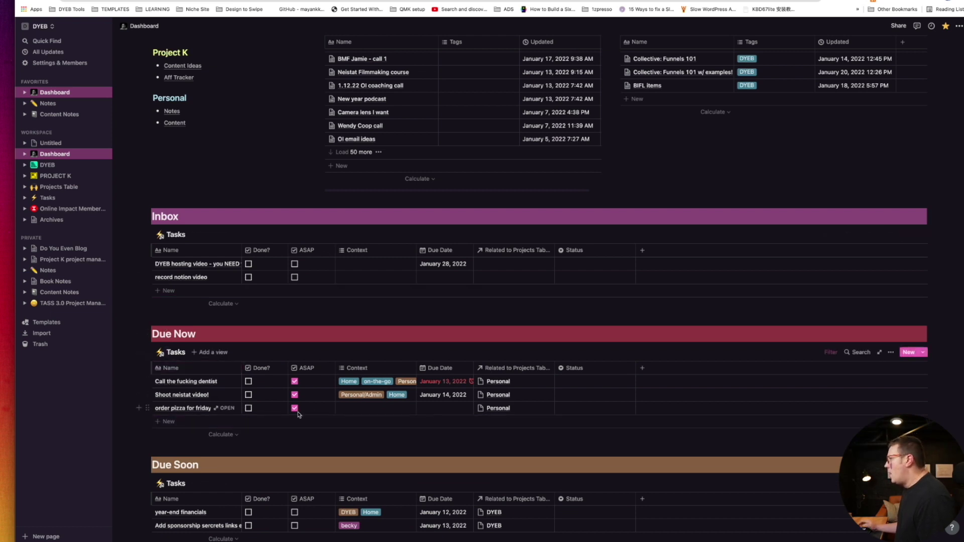
pyautogui.scroll(-4, 274, 395)
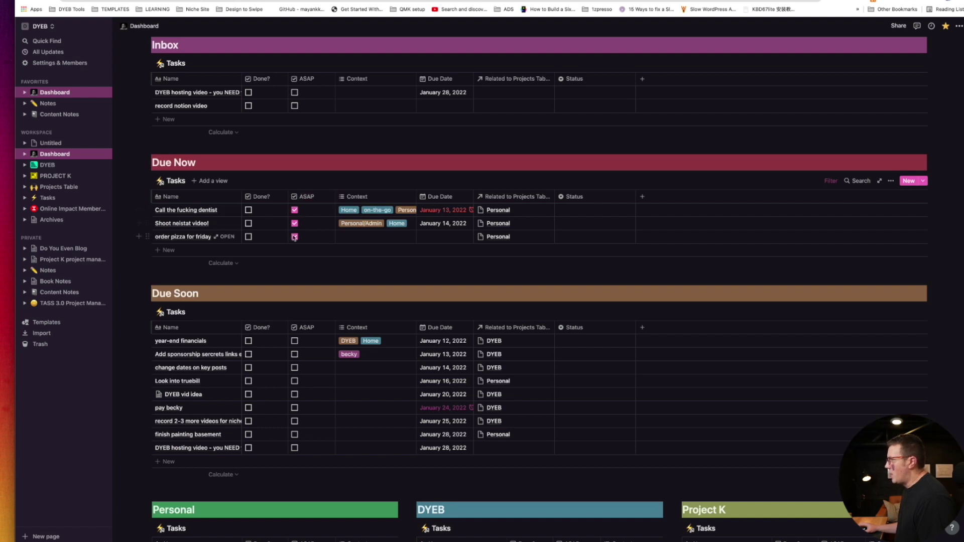
pyautogui.click(295, 237)
# Step: Set the due date of "order pizza for friday" in the Personal table to February 6, 2022, and check the Dashboard's task tables
pyautogui.scroll(-6, 306, 322)
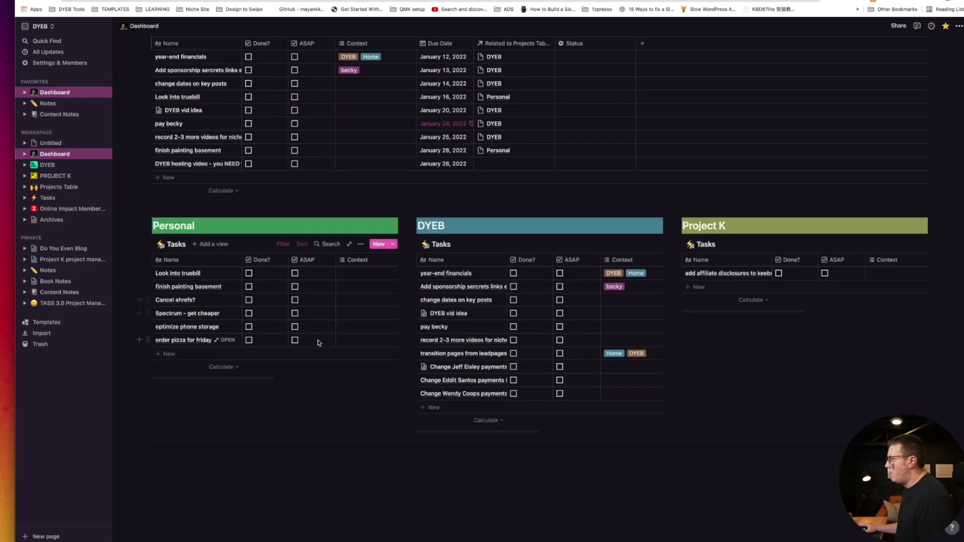
pyautogui.hscroll(5, 349, 341)
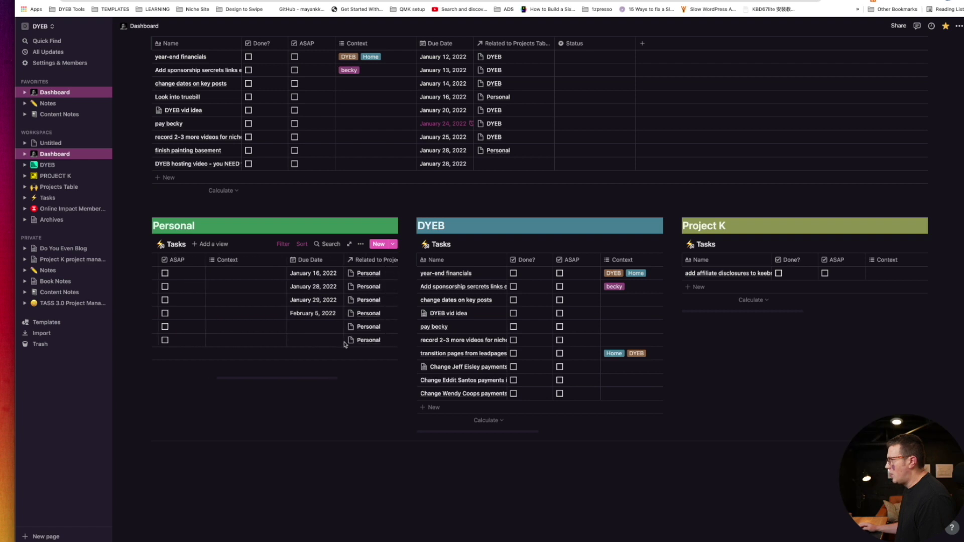
pyautogui.click(303, 339)
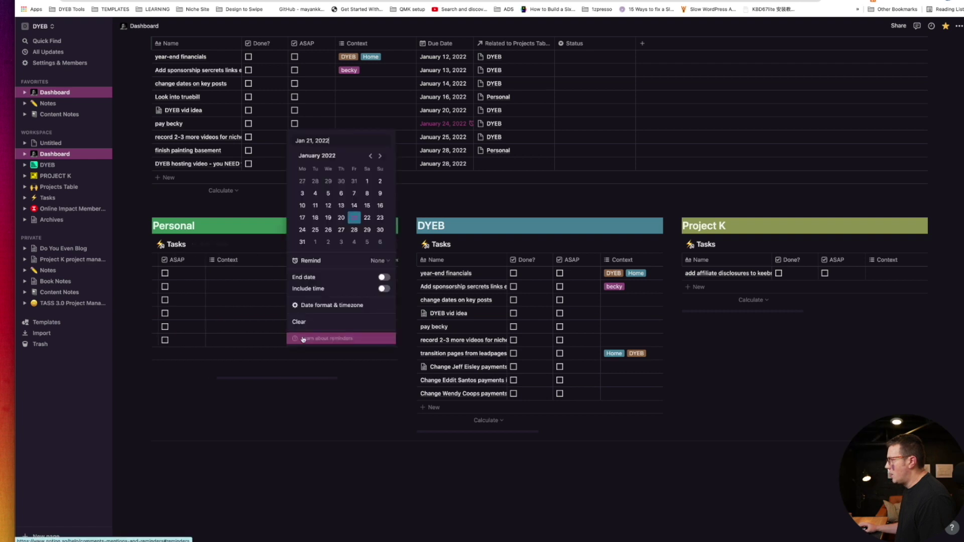
pyautogui.click(381, 242)
pyautogui.click(289, 432)
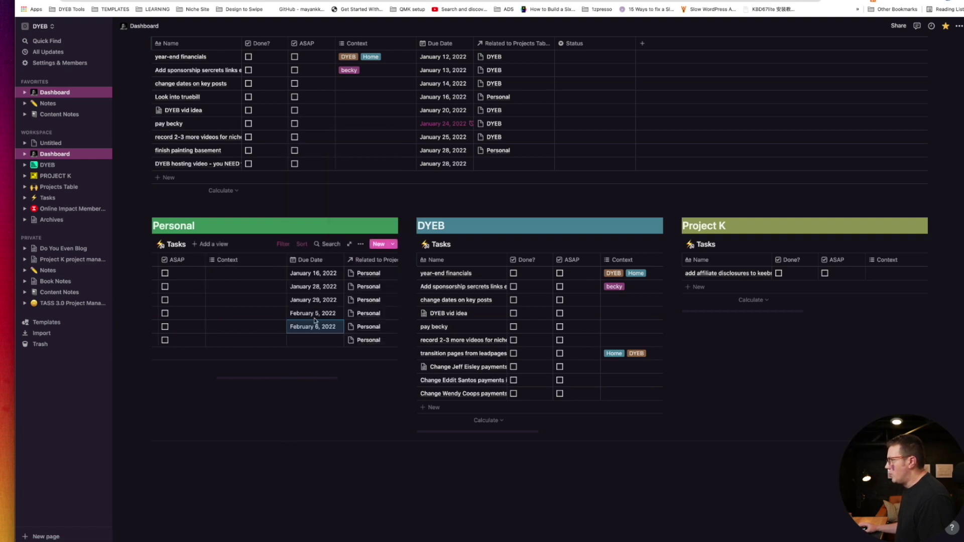
pyautogui.hscroll(-5, 314, 322)
pyautogui.scroll(5, 232, 441)
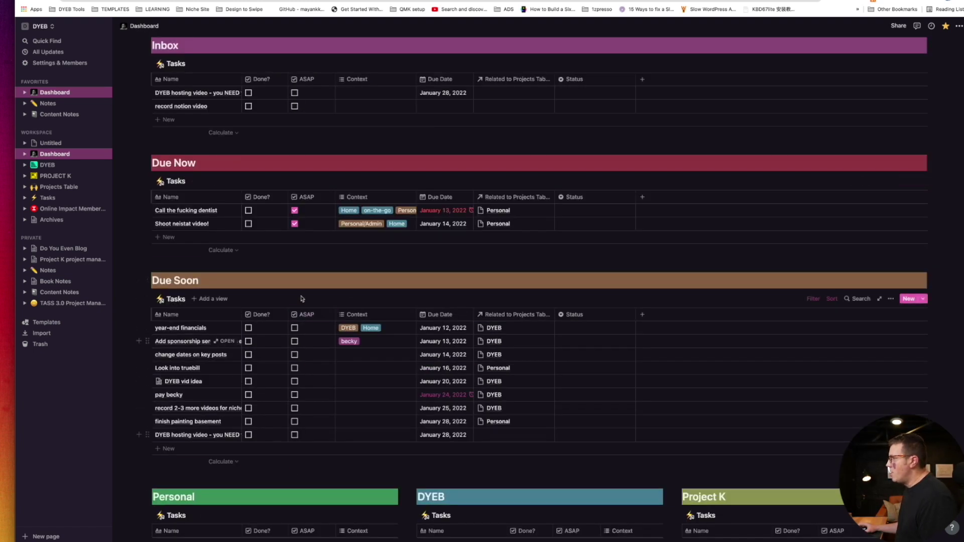
pyautogui.scroll(-4, 177, 275)
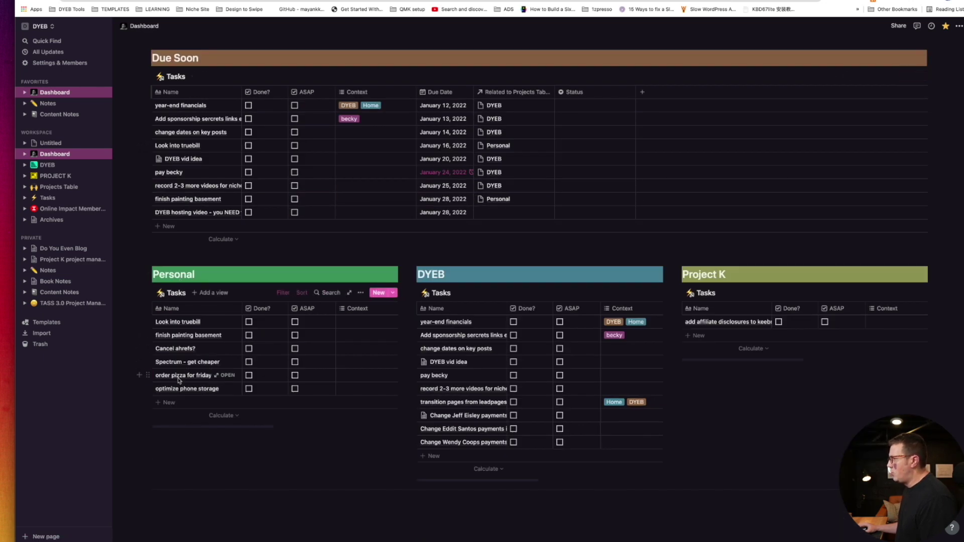
# Step: Add a task named "order pizza again" to the Inbox with a due date of January 22, 2022
pyautogui.scroll(1, 303, 374)
pyautogui.scroll(5, 304, 375)
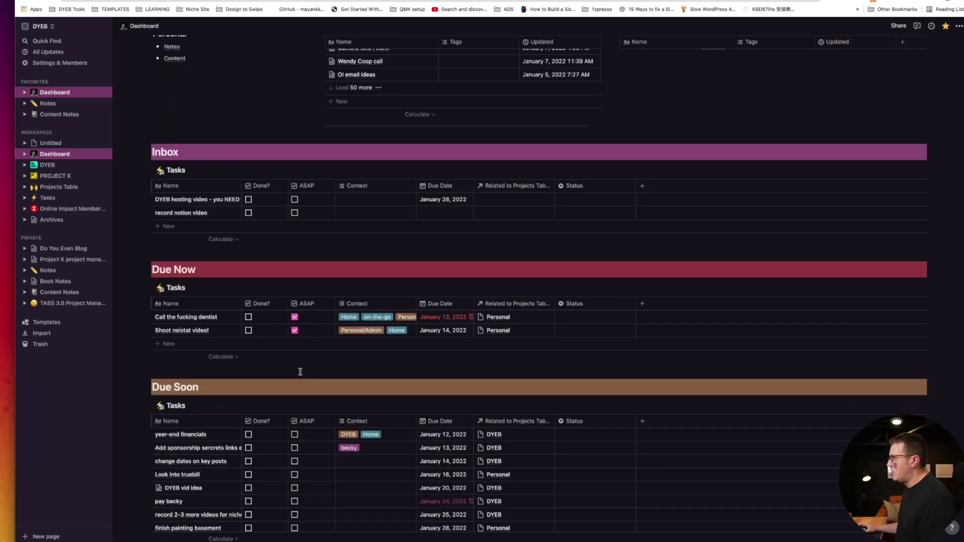
pyautogui.click(182, 228)
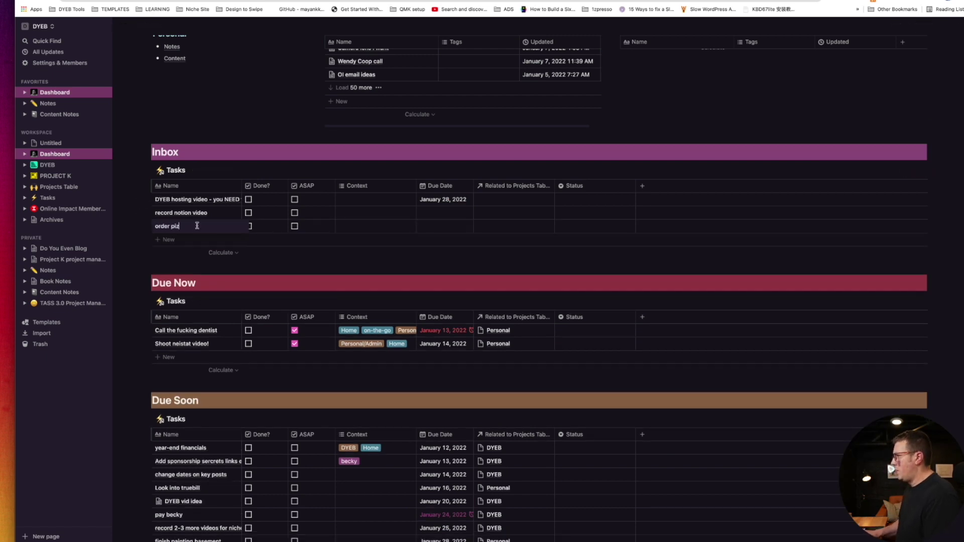
pyautogui.click(261, 232)
pyautogui.click(435, 227)
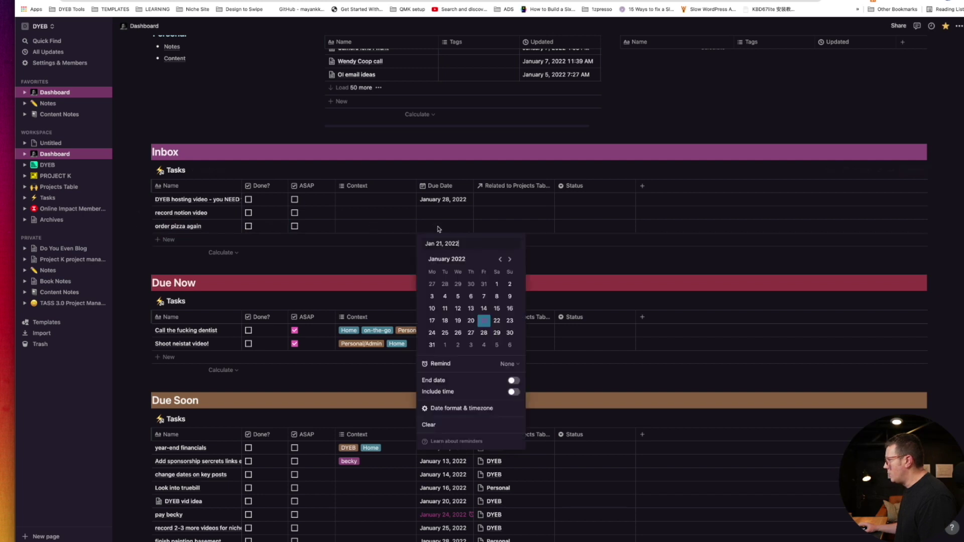
pyautogui.click(497, 320)
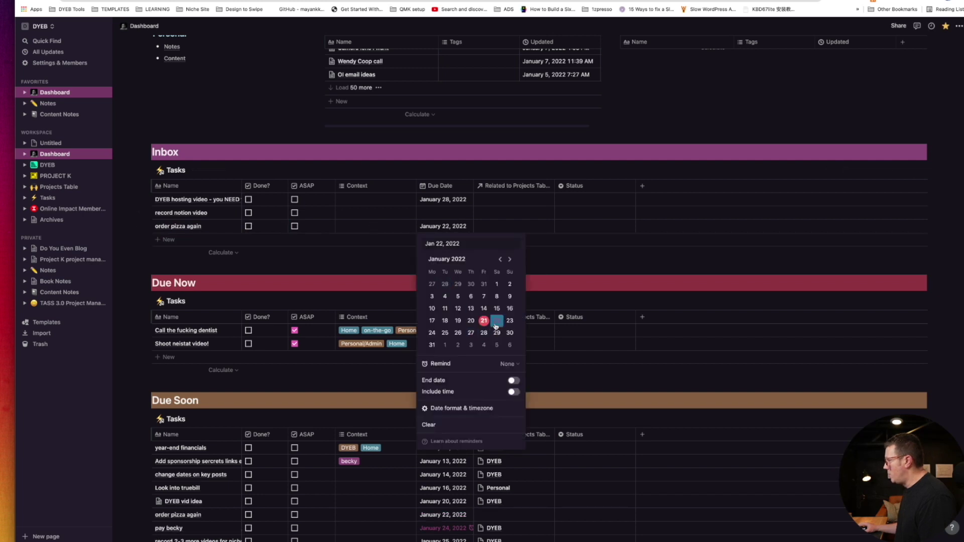
pyautogui.click(309, 260)
# Step: Mark "order pizza again" as done in the Due Soon table and open the Tasks database page
pyautogui.scroll(-4, 309, 260)
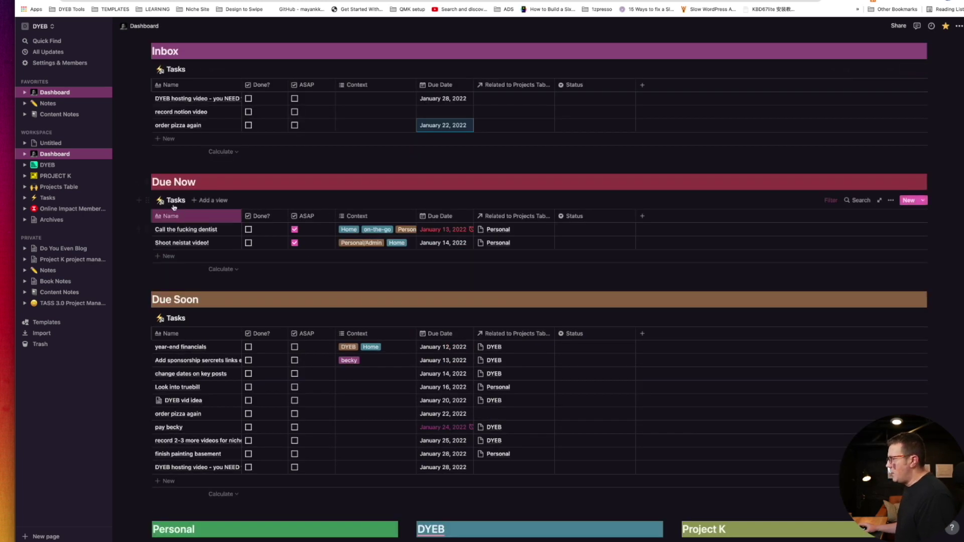
pyautogui.scroll(-6, 298, 129)
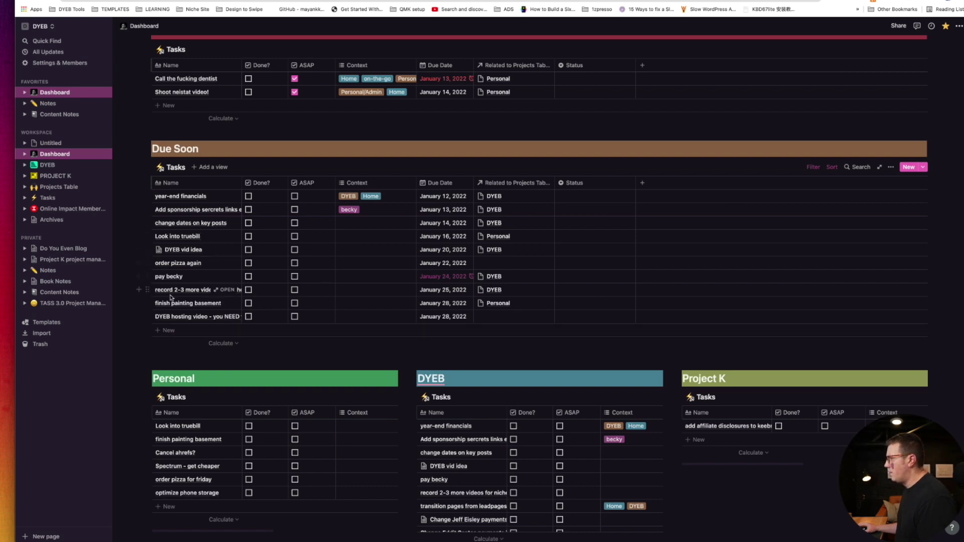
pyautogui.click(248, 263)
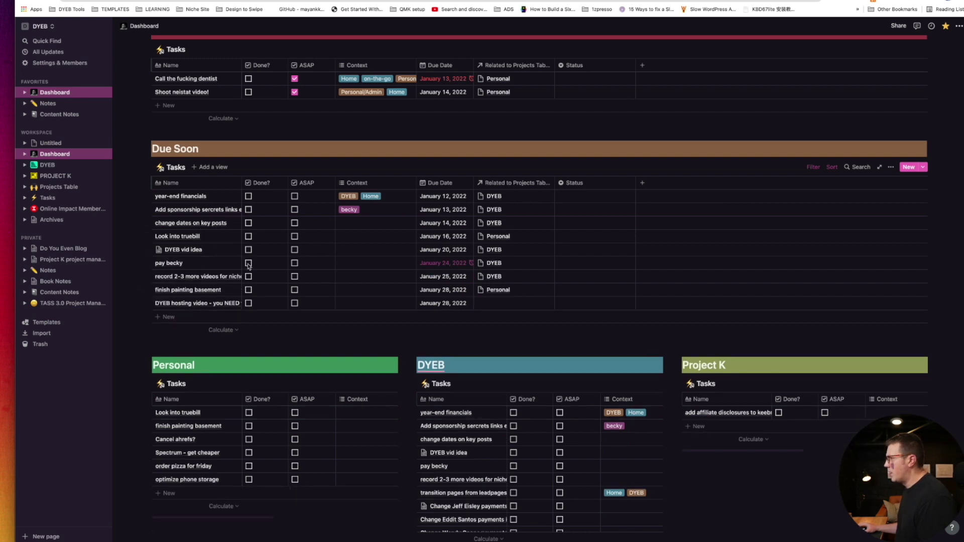
pyautogui.scroll(-7, 226, 261)
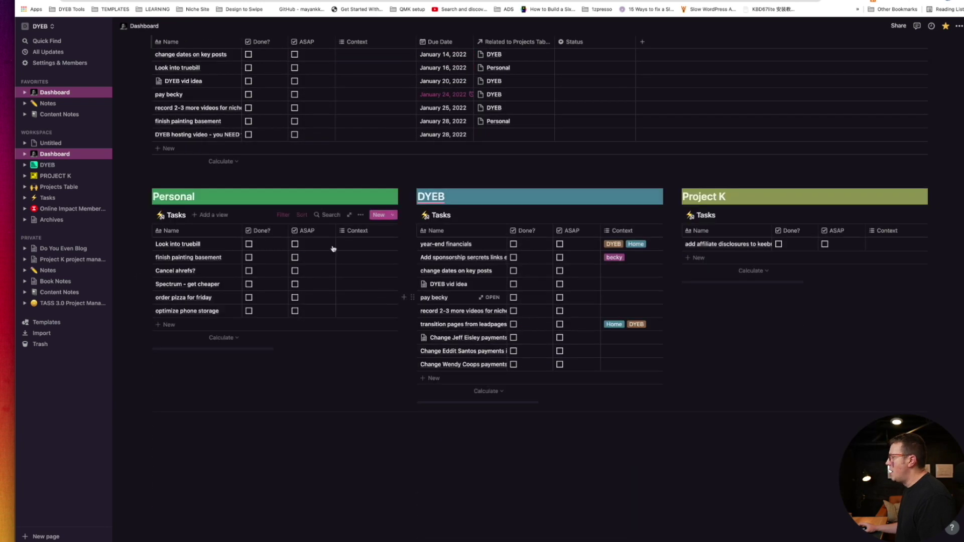
pyautogui.click(48, 198)
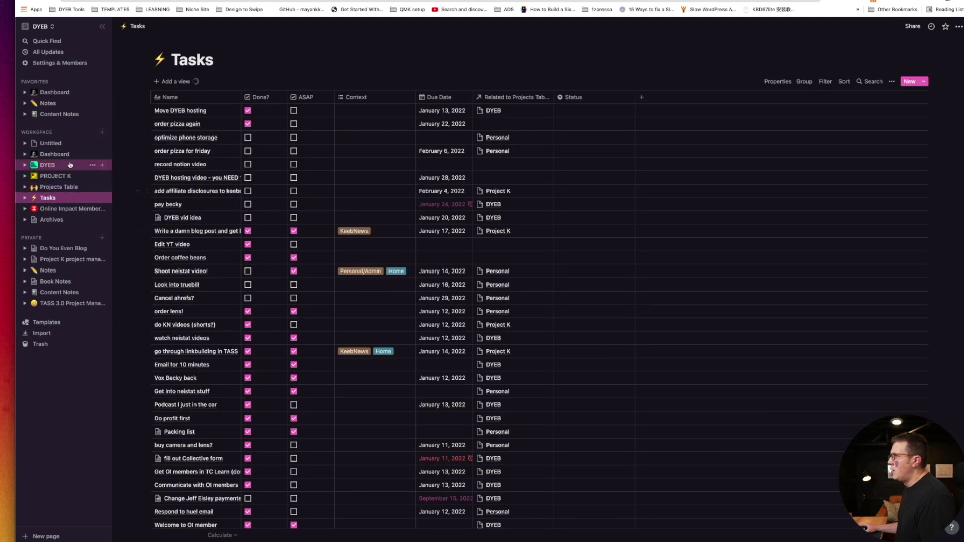
# Step: Return to the Dashboard and set the due date of "record notion video" in the Inbox to February 2, 2022
pyautogui.click(59, 155)
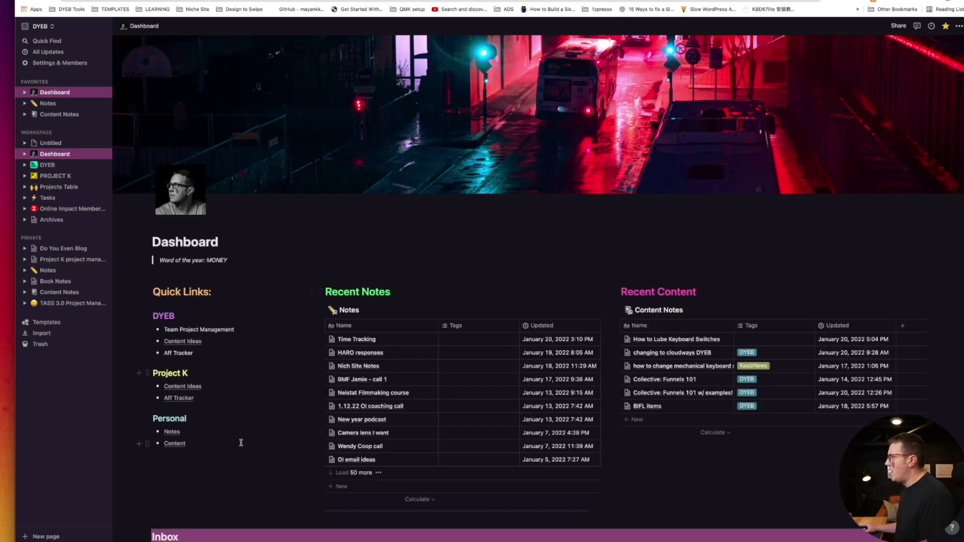
pyautogui.scroll(-4, 241, 443)
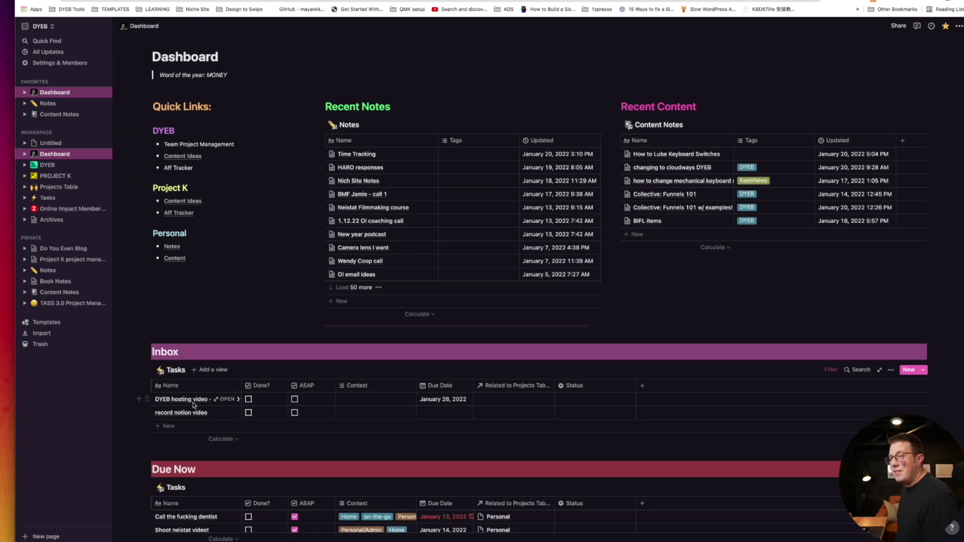
pyautogui.scroll(-4, 193, 404)
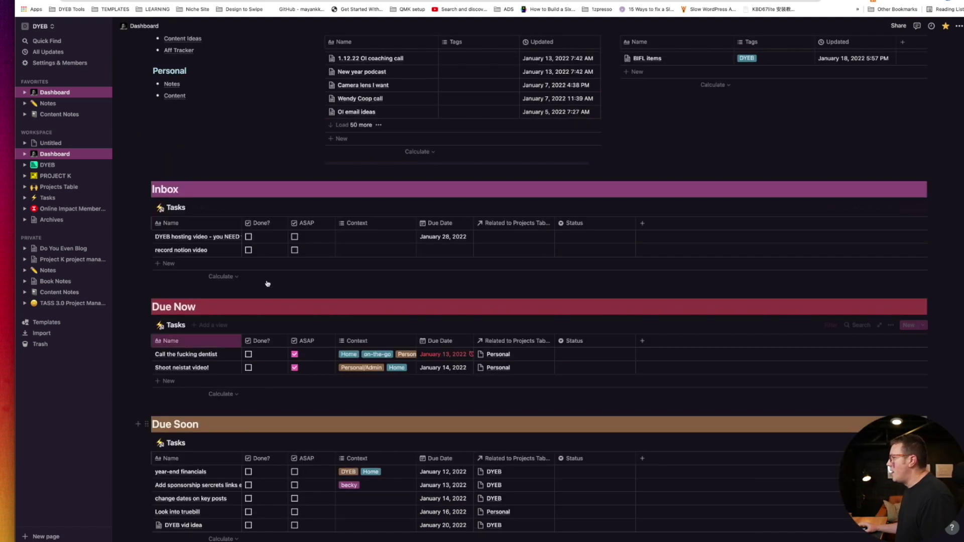
pyautogui.click(443, 249)
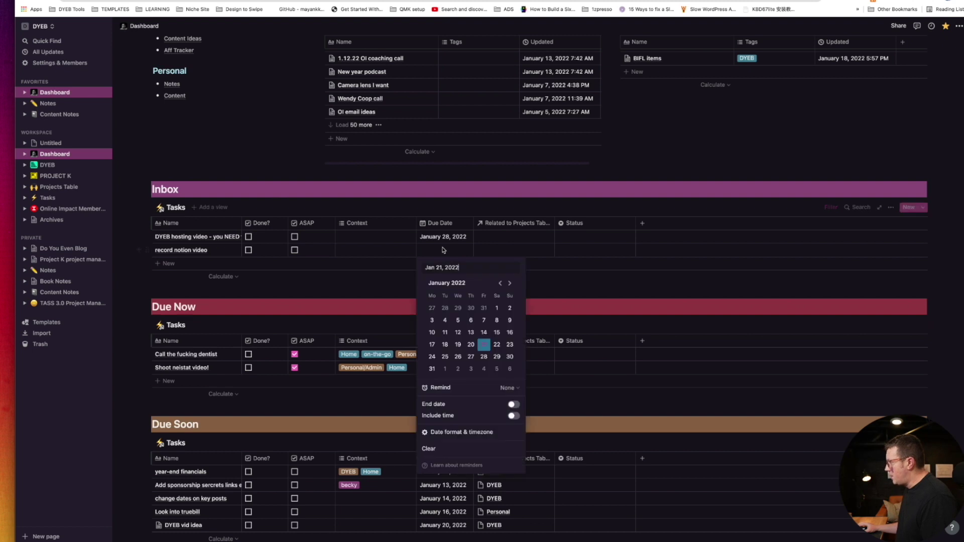
pyautogui.click(458, 369)
pyautogui.press('Escape')
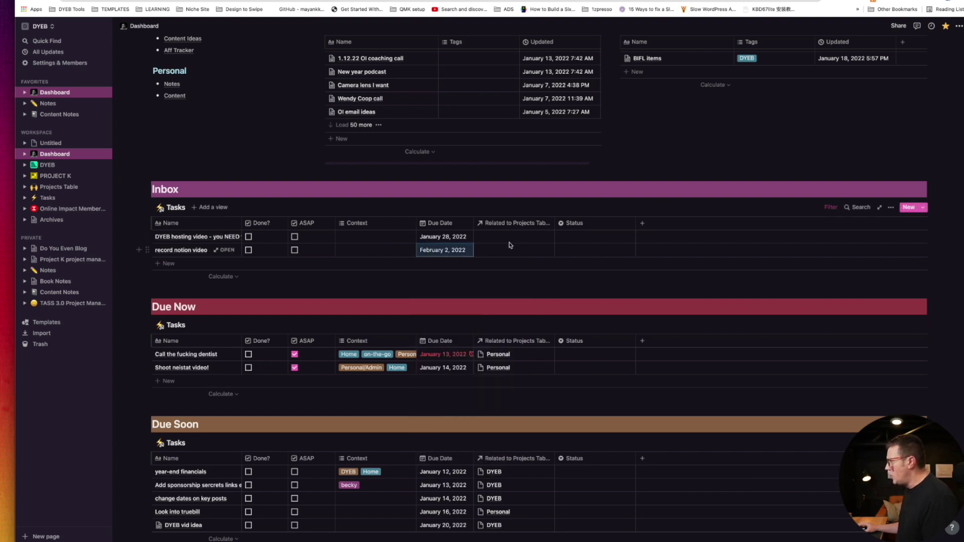
# Step: Relate the Inbox tasks "DYEB hosting video" and "record notion video" to the DYEB project
pyautogui.click(505, 237)
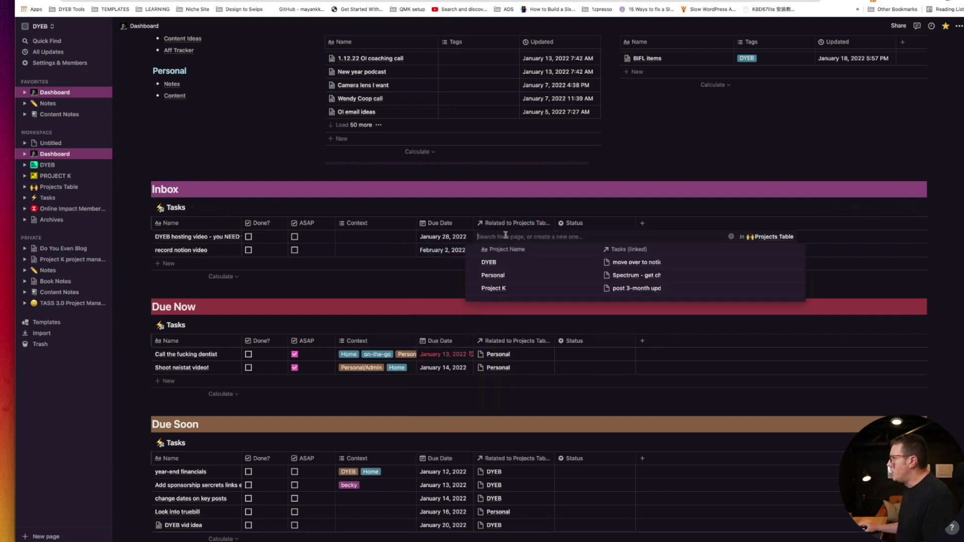
pyautogui.click(487, 262)
pyautogui.click(452, 259)
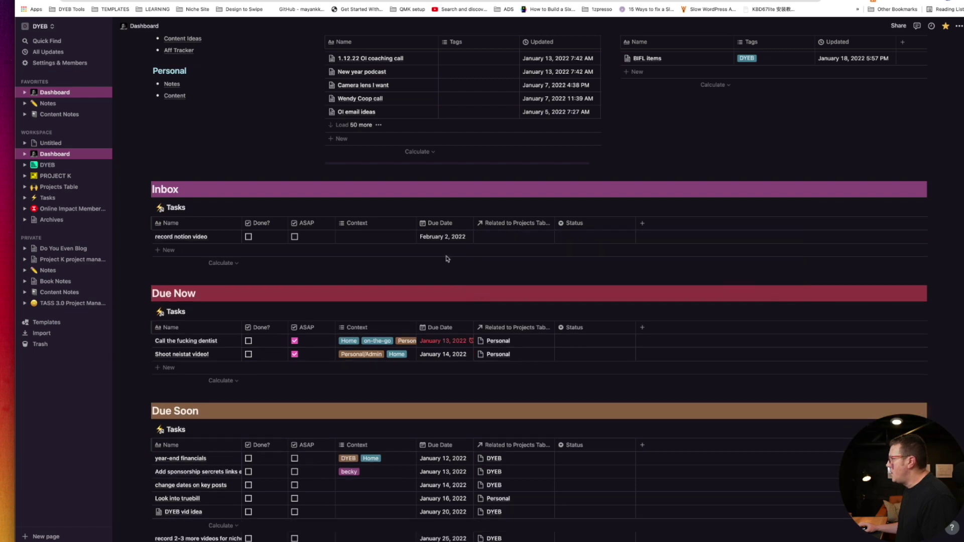
pyautogui.click(511, 237)
pyautogui.click(517, 262)
pyautogui.click(377, 278)
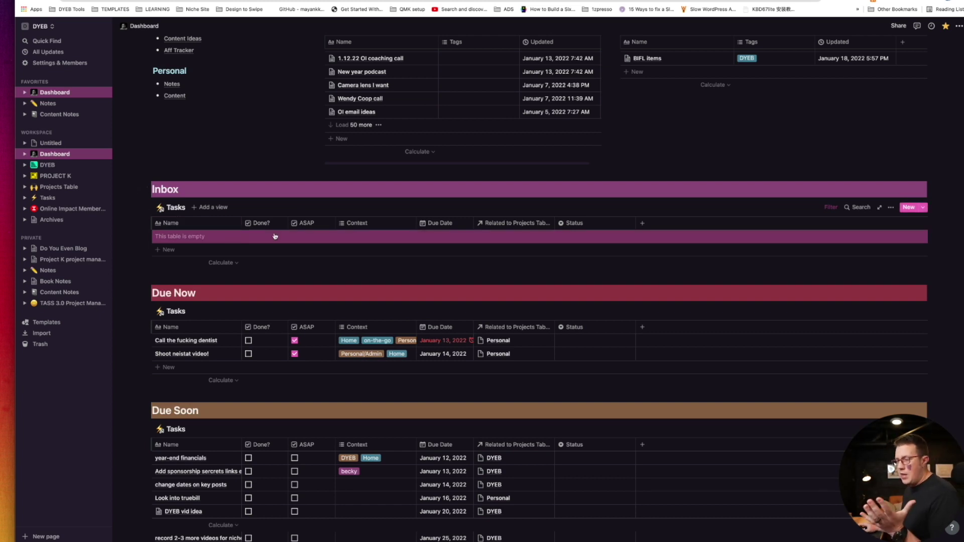
# Step: Review the Due Now and Due Soon tables and inspect the filter rules of the Due Soon table
pyautogui.scroll(-1, 290, 234)
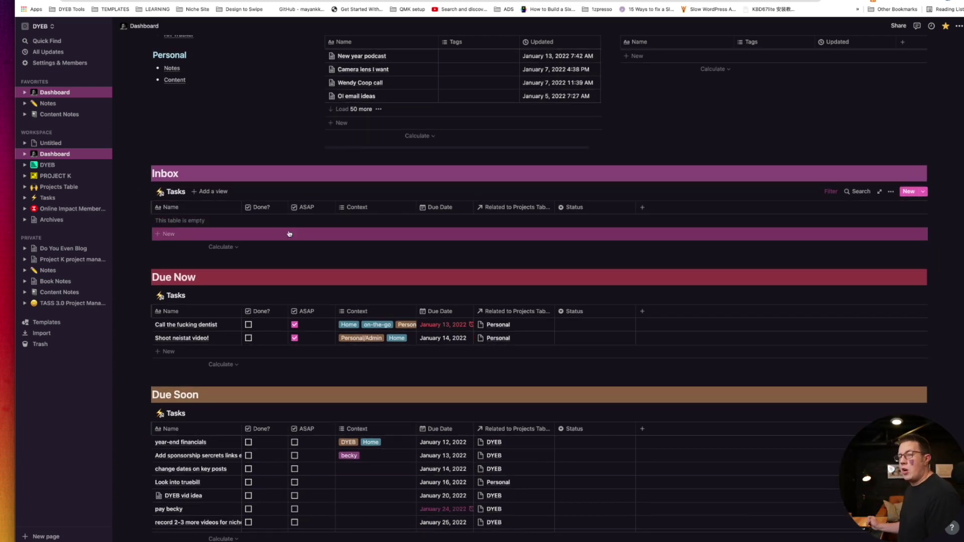
pyautogui.scroll(-5, 290, 234)
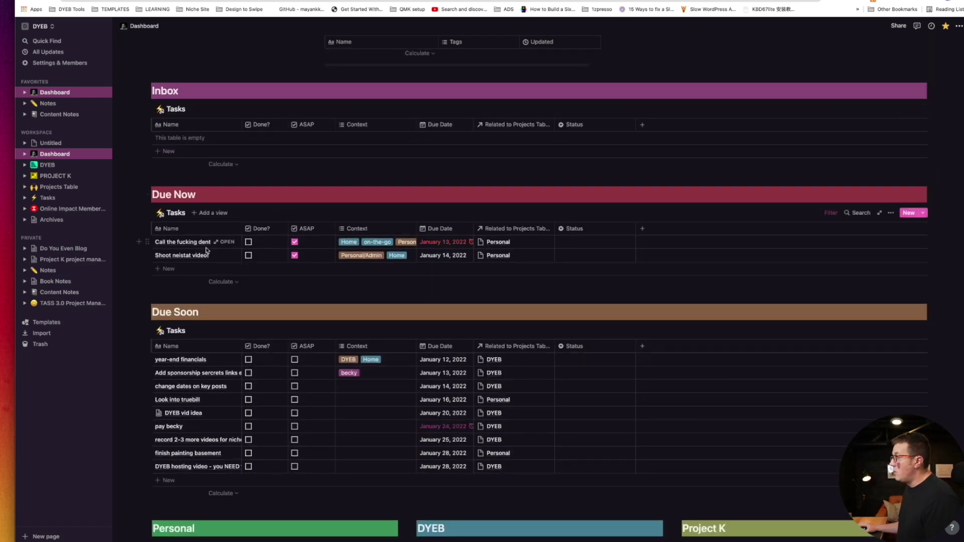
pyautogui.scroll(-4, 260, 253)
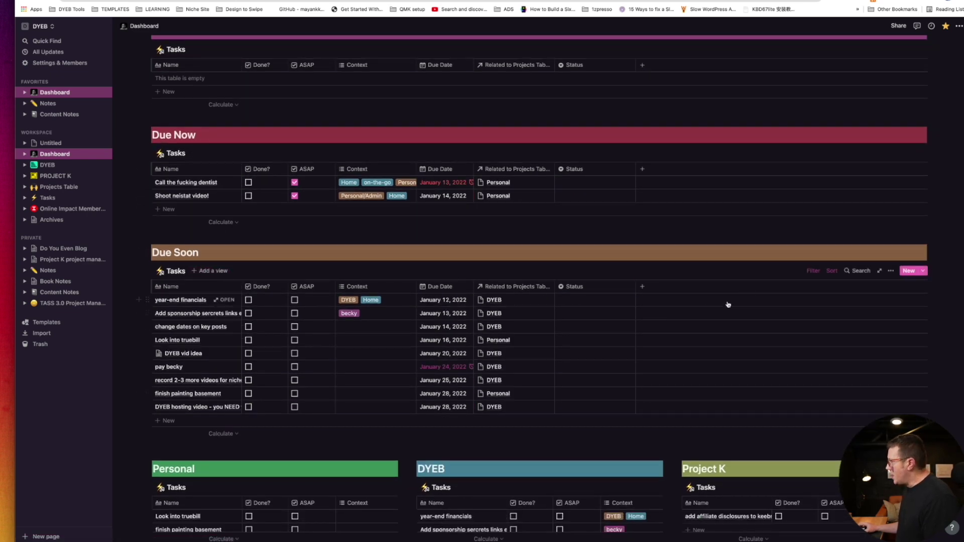
pyautogui.click(814, 272)
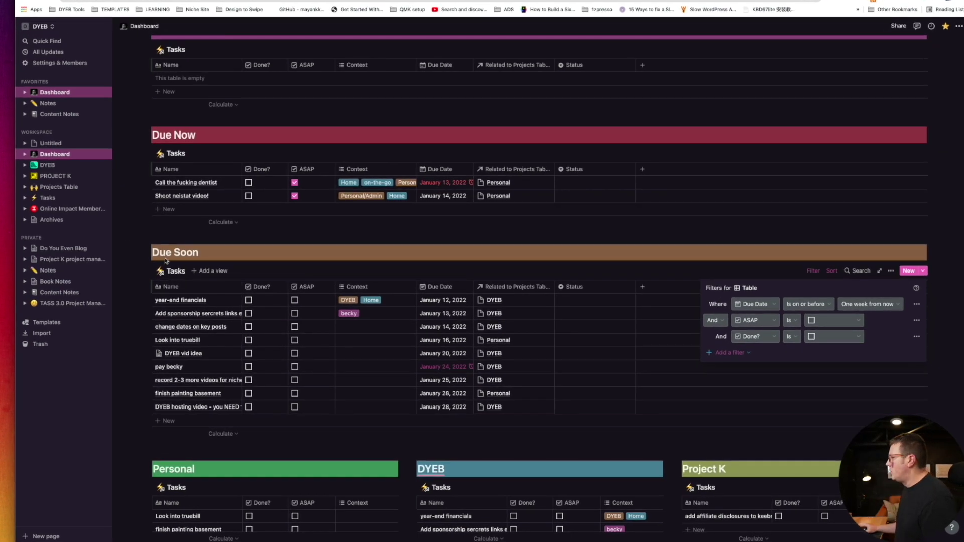
pyautogui.click(390, 227)
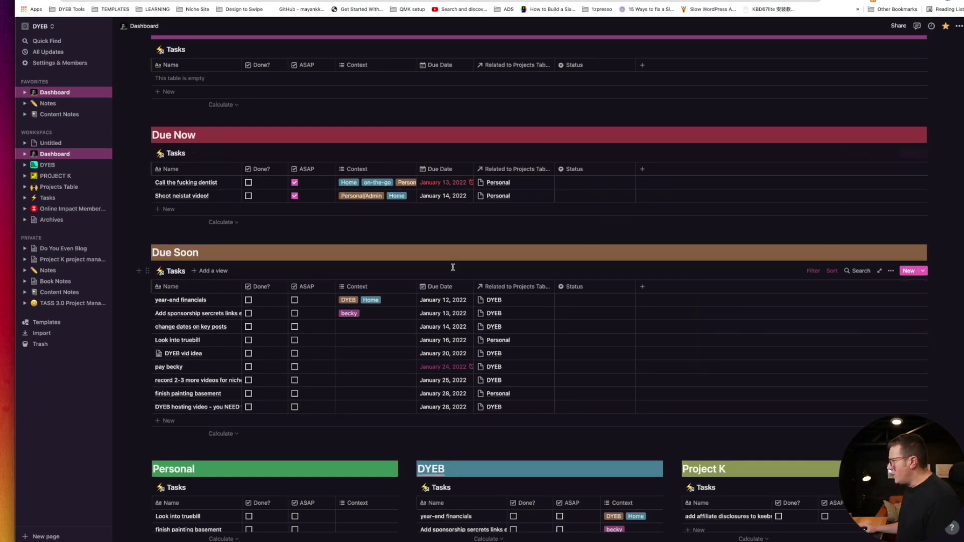
# Step: Visit the Tasks database page briefly and review the Dashboard's task tables from the Inbox down to the project tables
pyautogui.scroll(-1, 452, 270)
pyautogui.scroll(-5, 289, 209)
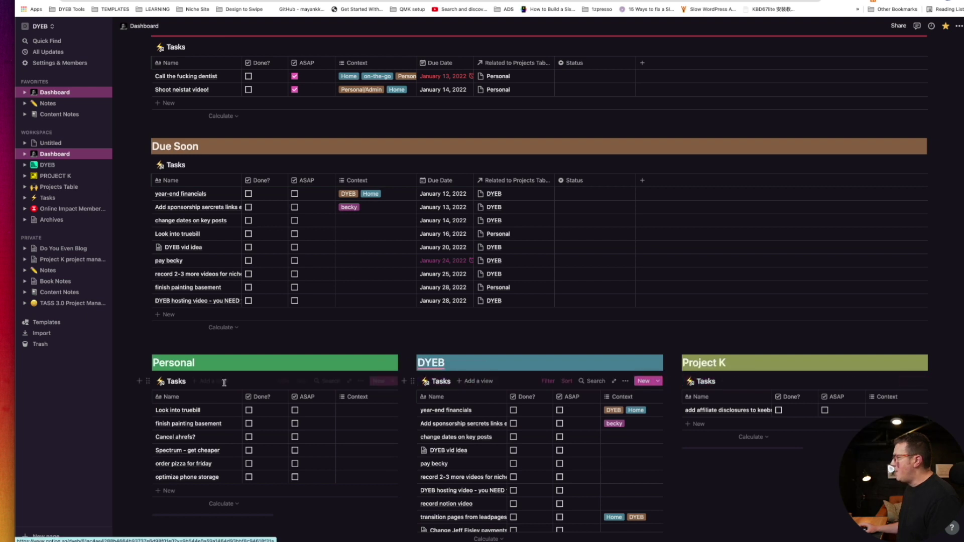
pyautogui.click(48, 197)
pyautogui.click(54, 154)
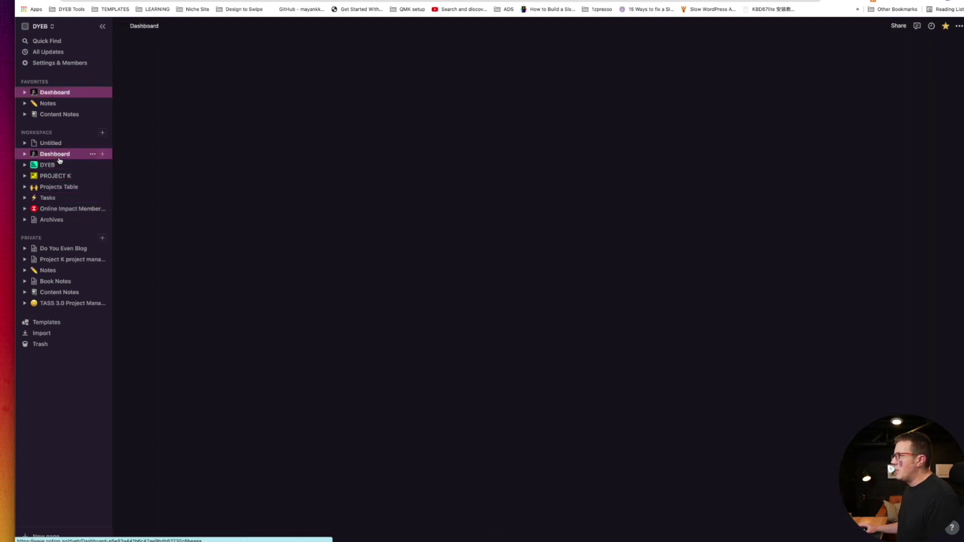
pyautogui.scroll(-7, 372, 417)
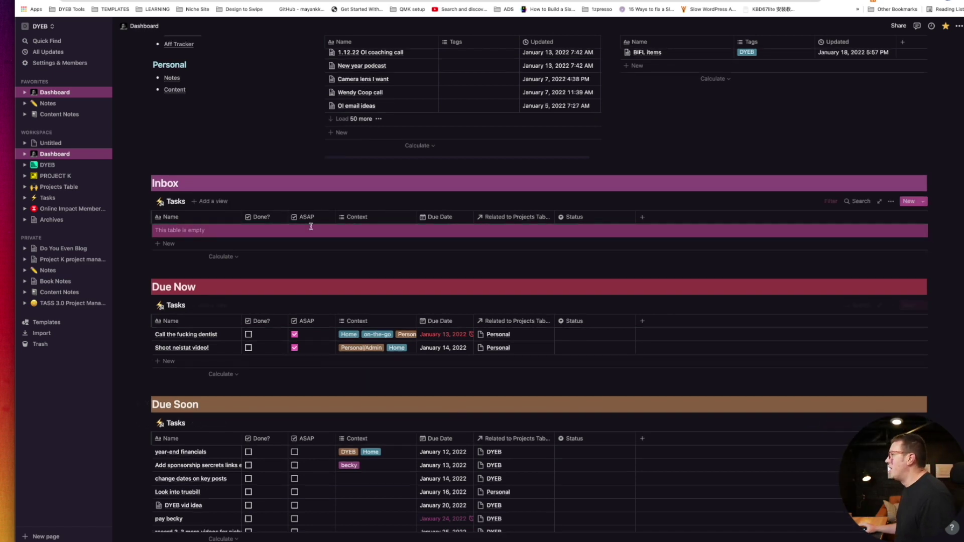
pyautogui.scroll(-1, 351, 201)
pyautogui.scroll(-4, 474, 315)
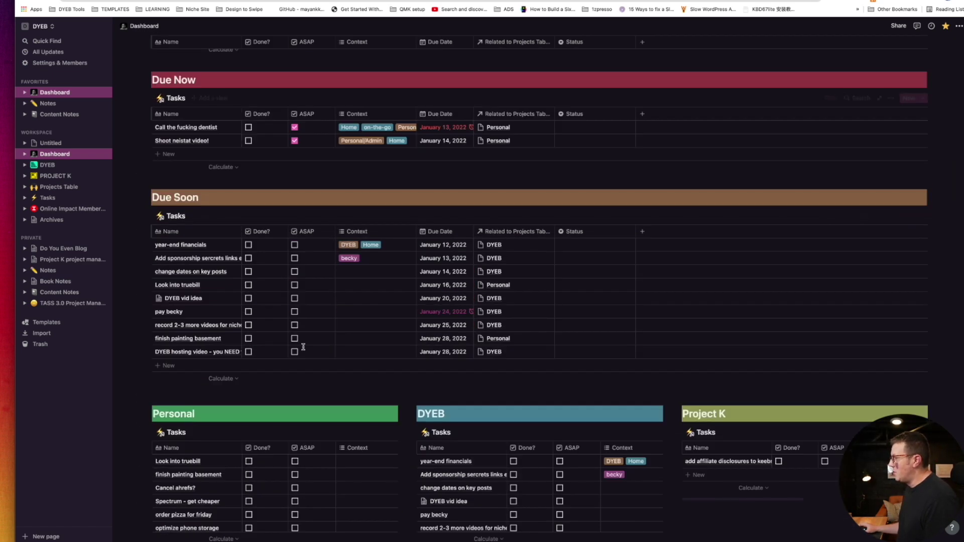
pyautogui.scroll(-3, 421, 173)
pyautogui.scroll(12, 421, 173)
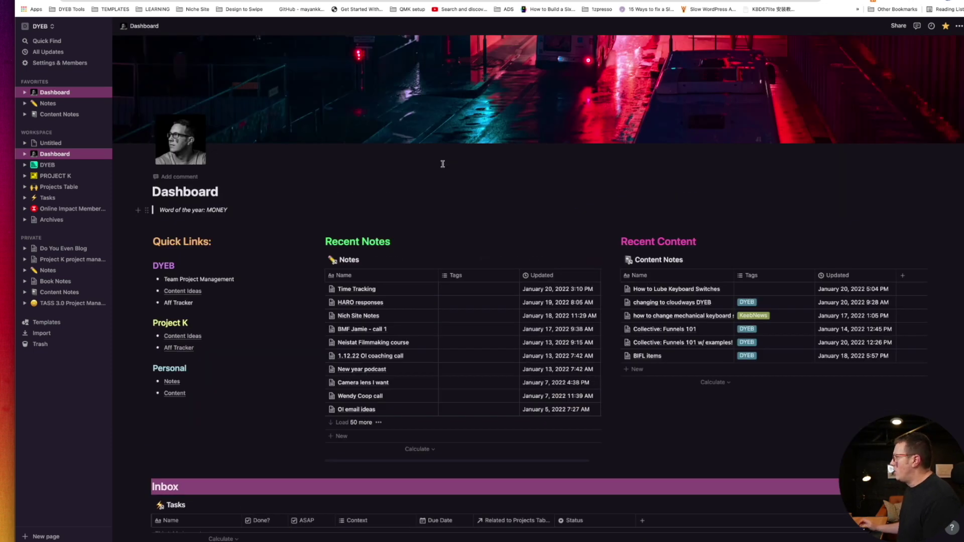
pyautogui.scroll(2, 442, 164)
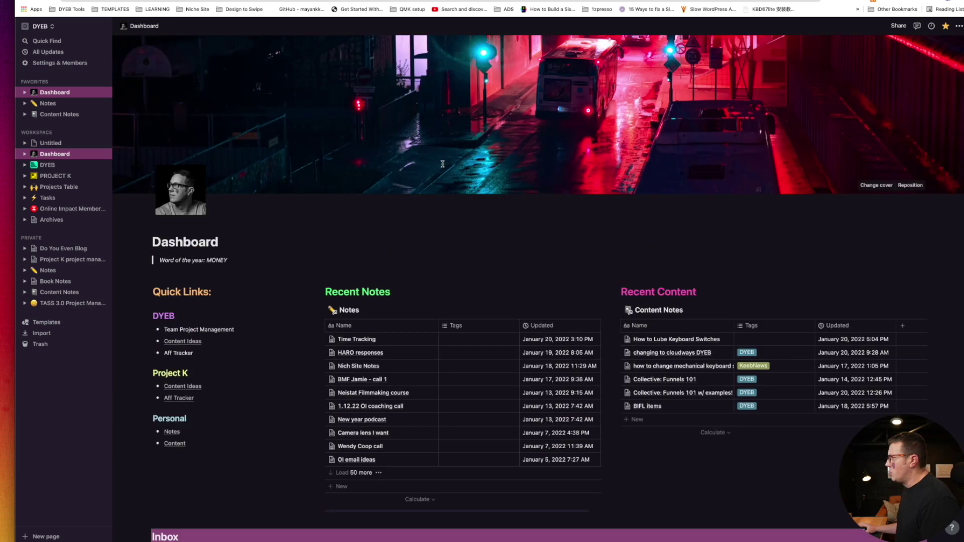
# Step: Open the DYEB content ideas page and look through its YouTube, #shorts and Podcast groups
pyautogui.click(23, 166)
pyautogui.click(60, 177)
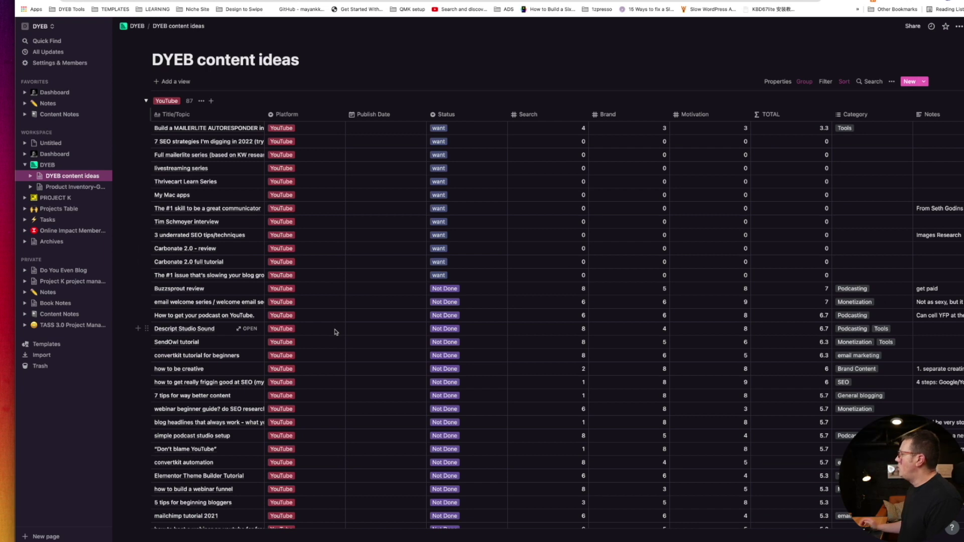
pyautogui.scroll(-15, 336, 332)
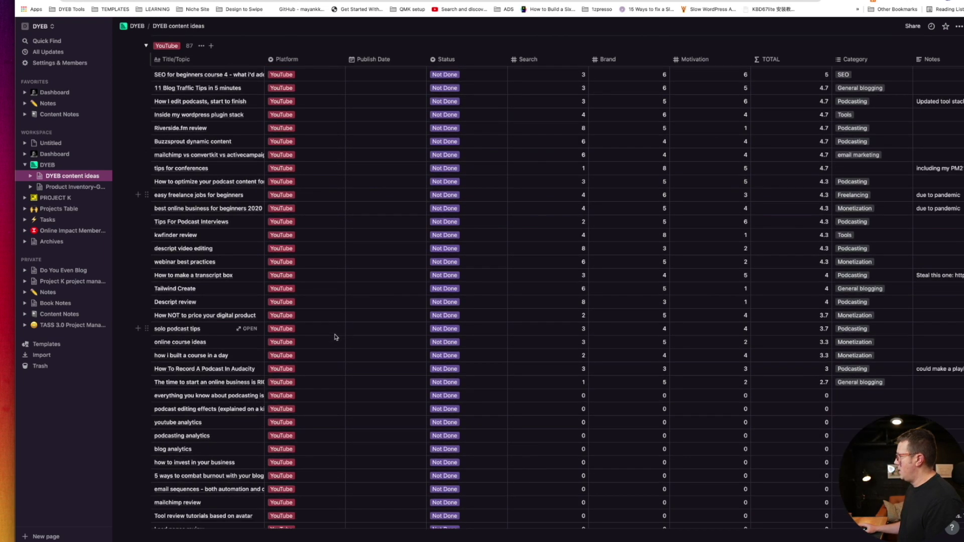
pyautogui.scroll(-10, 335, 337)
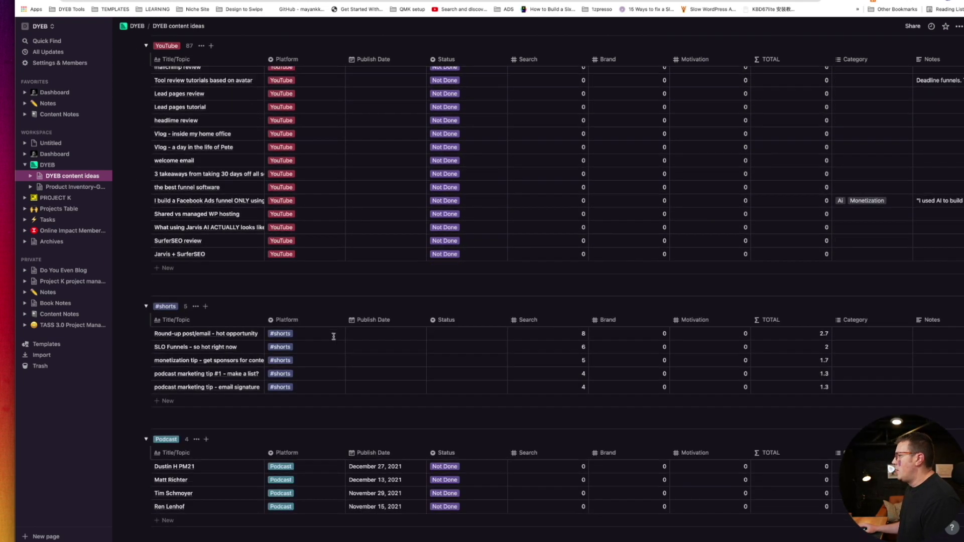
pyautogui.scroll(-1, 333, 337)
pyautogui.scroll(3, 258, 389)
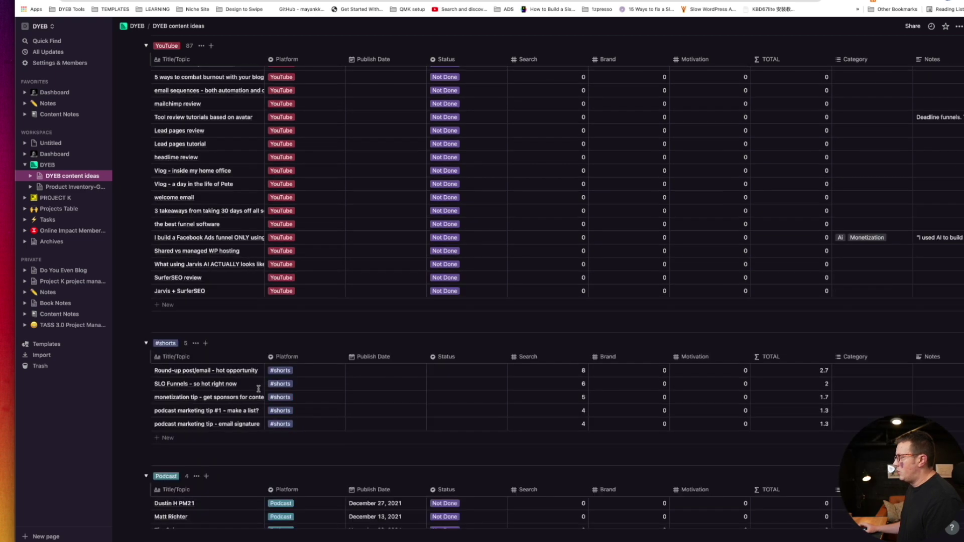
pyautogui.scroll(-2, 258, 389)
pyautogui.scroll(20, 295, 289)
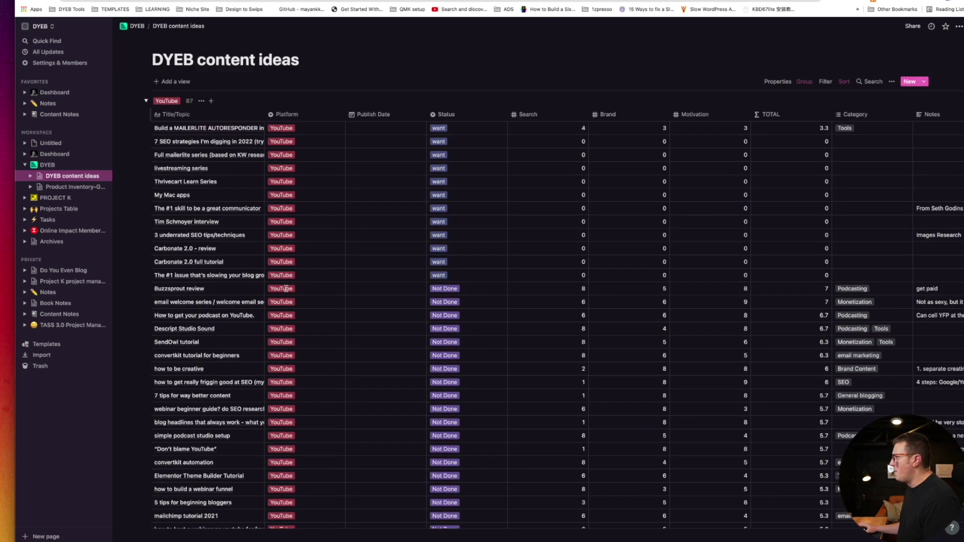
pyautogui.scroll(-10, 183, 275)
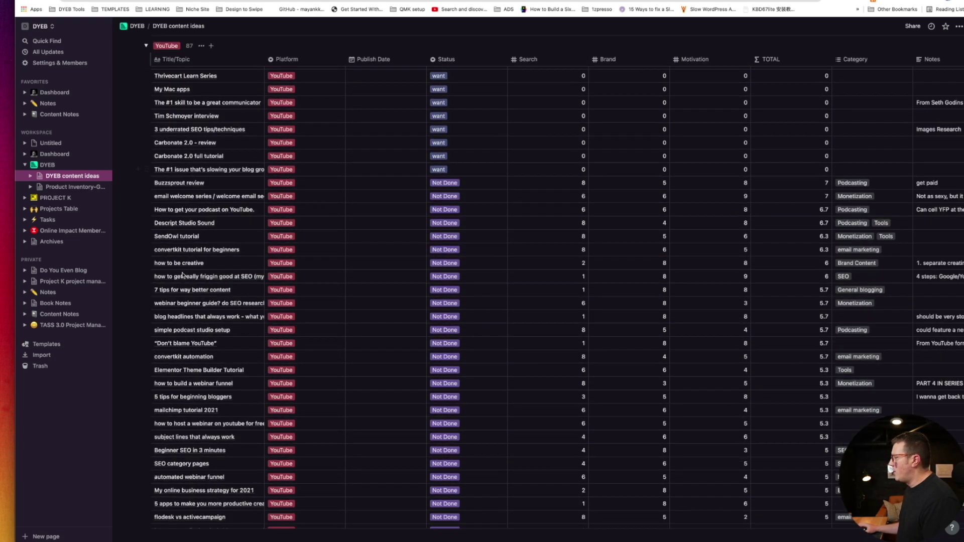
pyautogui.scroll(10, 228, 373)
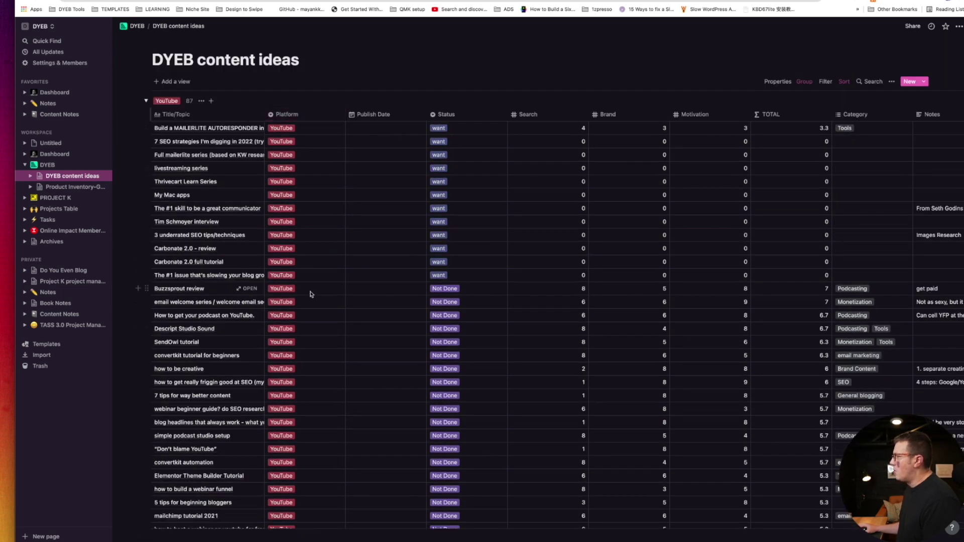
# Step: Examine the remaining platform groups of the content ideas table and its Search, Brand, Motivation and TOTAL scoring columns
pyautogui.scroll(-15, 310, 297)
pyautogui.scroll(-15, 309, 296)
pyautogui.scroll(-5, 210, 387)
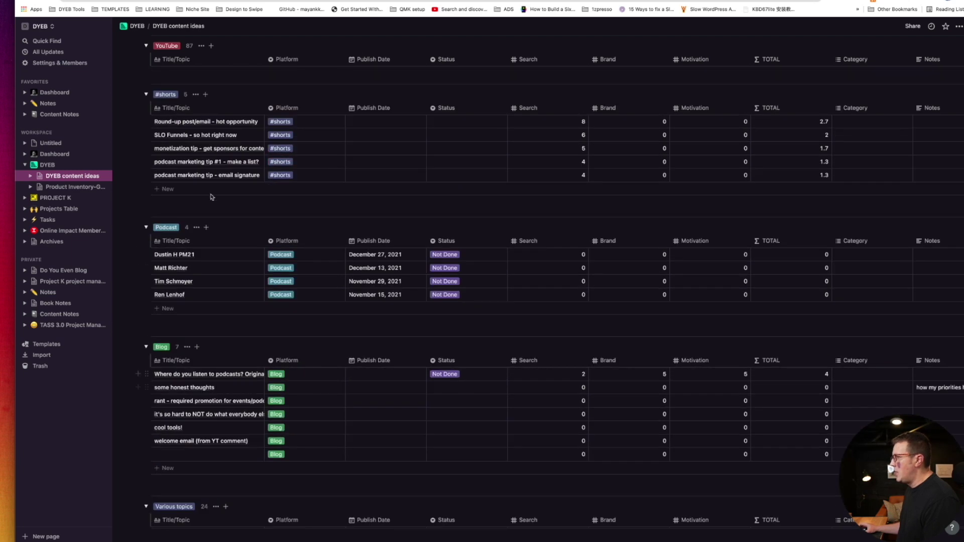
pyautogui.scroll(-8, 211, 396)
pyautogui.scroll(20, 184, 339)
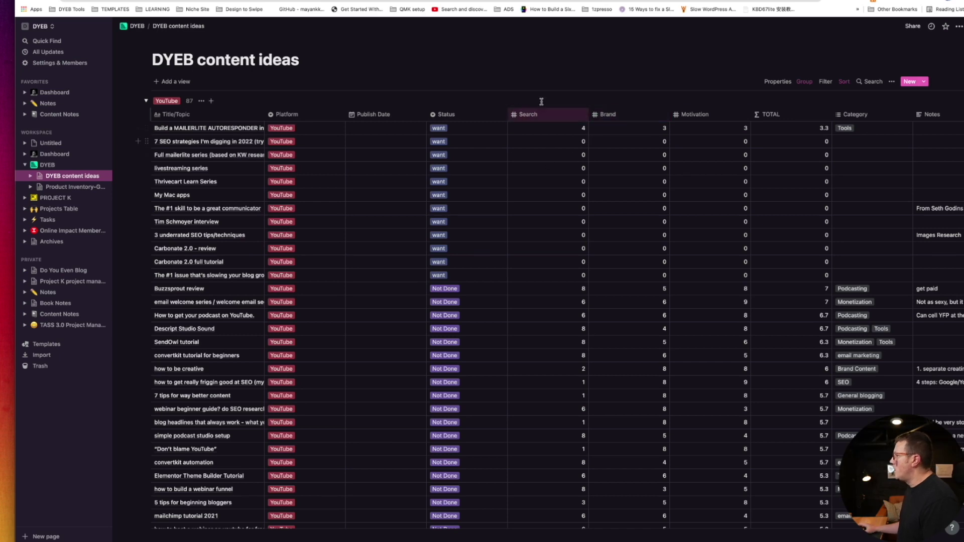
pyautogui.scroll(-5, 545, 216)
pyautogui.scroll(5, 546, 220)
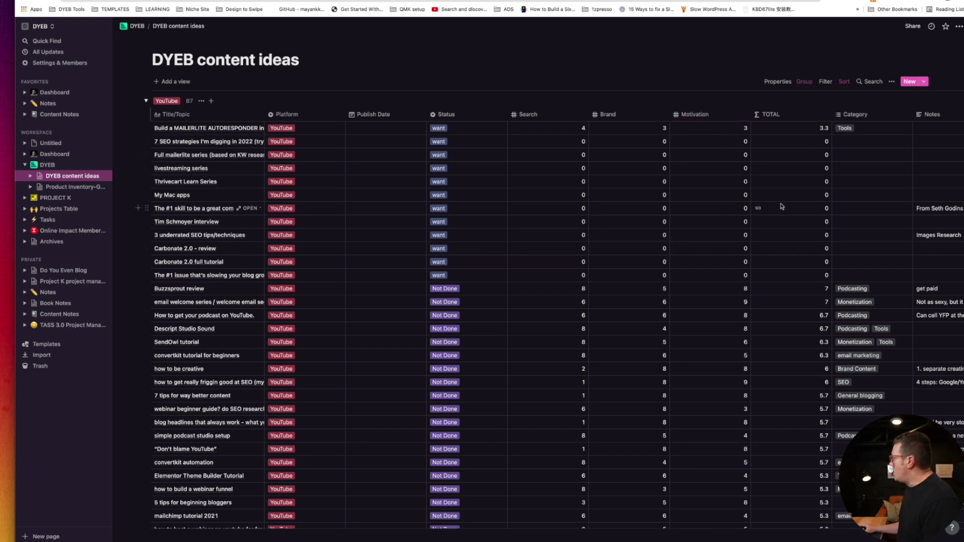
pyautogui.scroll(-5, 781, 206)
pyautogui.scroll(5, 782, 201)
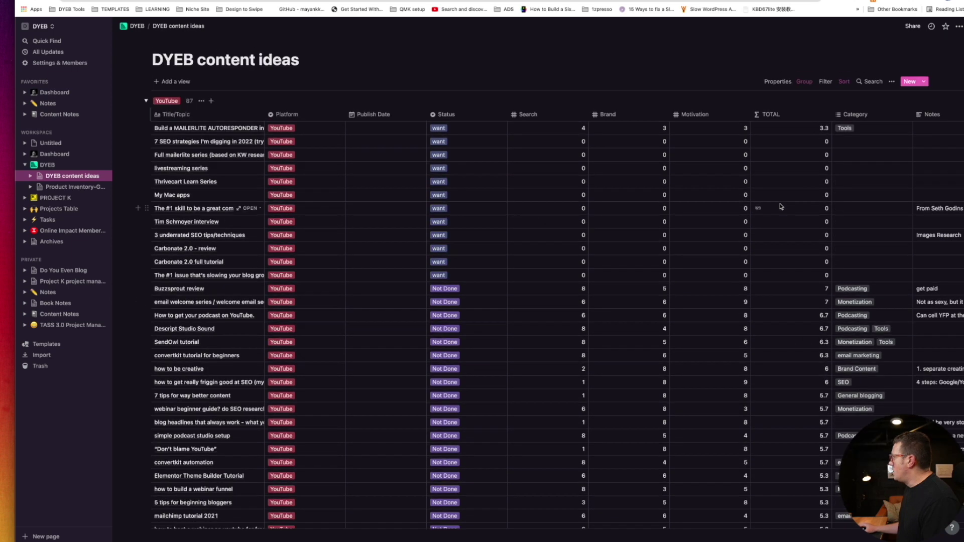
# Step: Inspect the sort rules of the DYEB content ideas table and view its Category and Notes columns
pyautogui.click(848, 83)
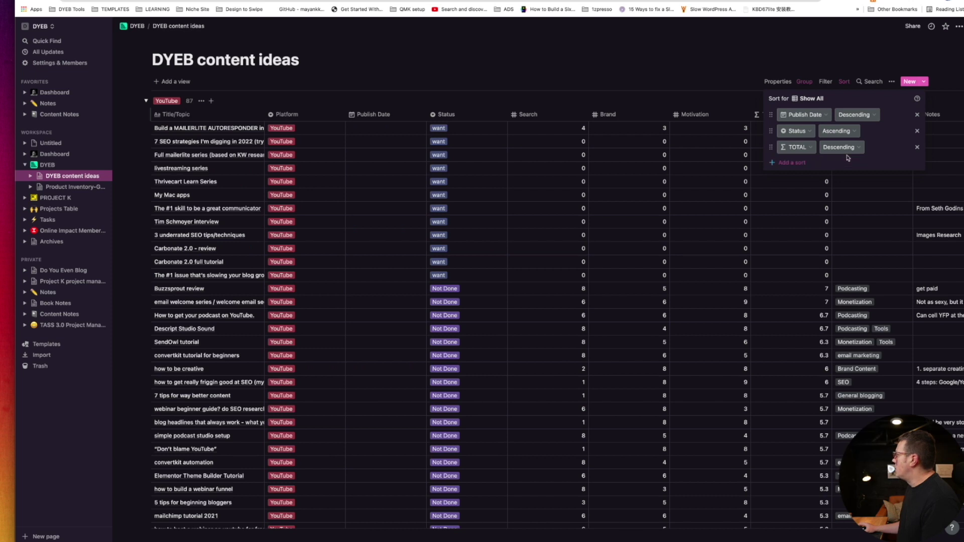
pyautogui.click(800, 262)
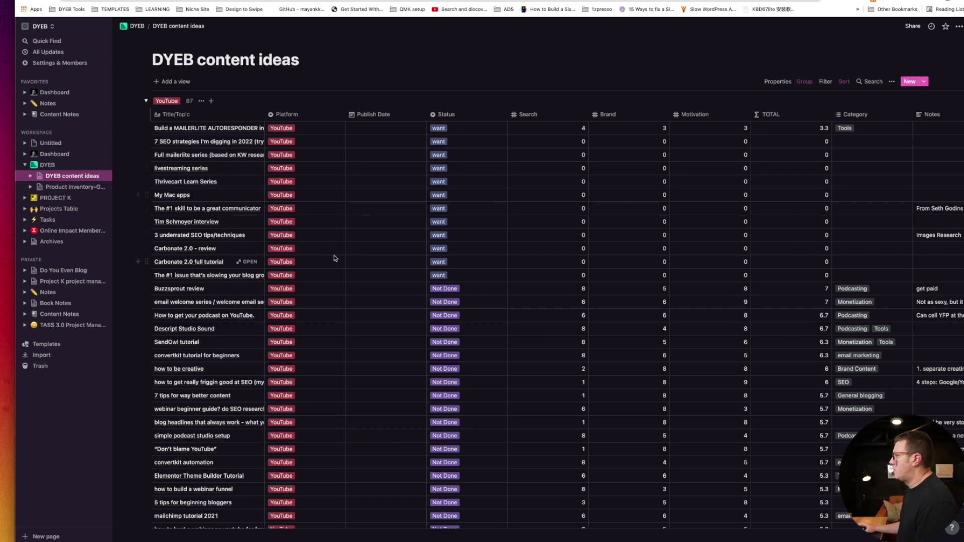
pyautogui.hscroll(3, 394, 241)
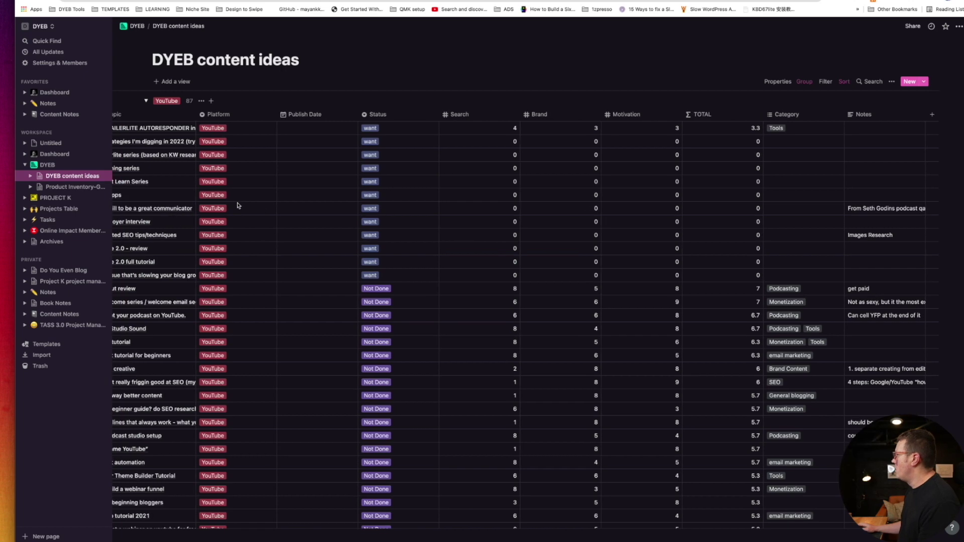
pyautogui.hscroll(-3, 241, 205)
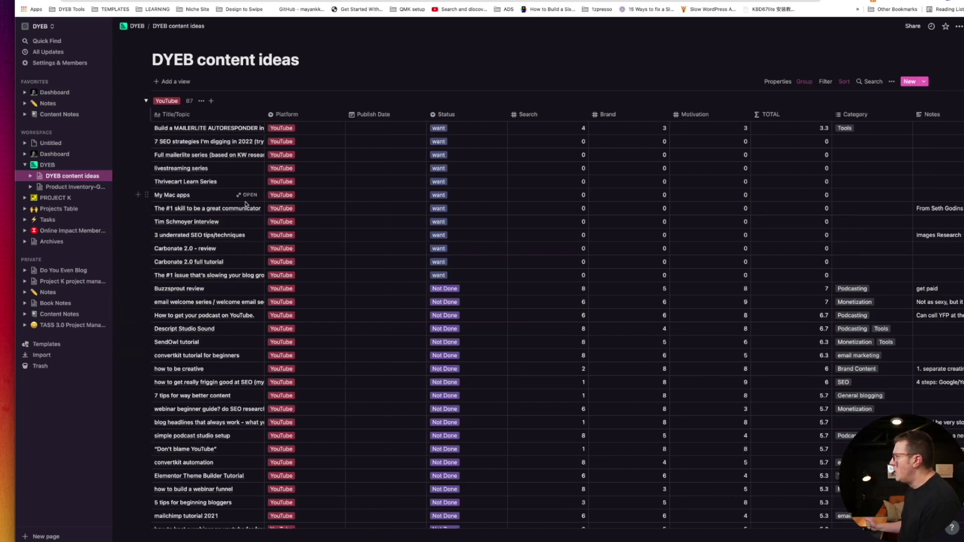
pyautogui.scroll(-5, 247, 204)
pyautogui.scroll(5, 245, 204)
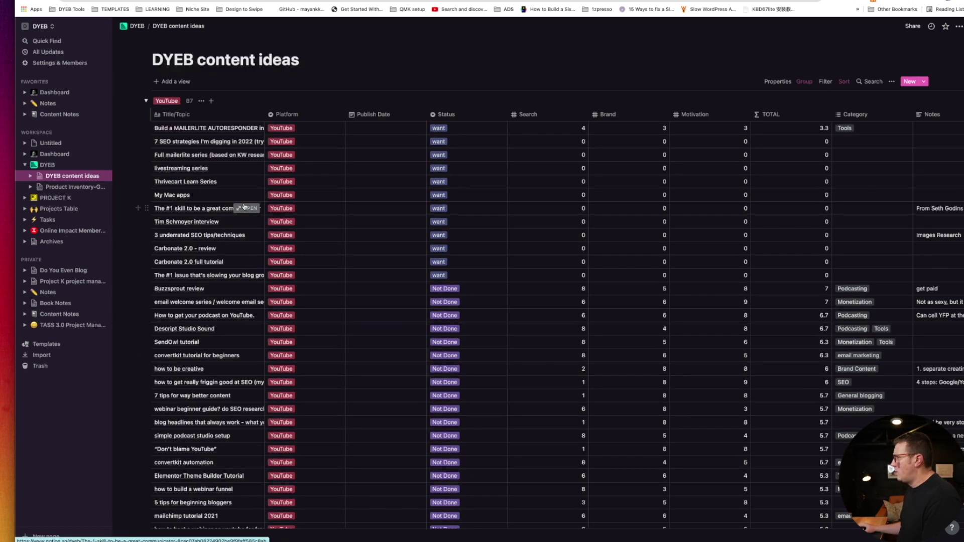
# Step: Open the DYEB Content base in Airtable in a new browser tab and look through its platform groups from YouTube to Blog
pyautogui.press('super+t')
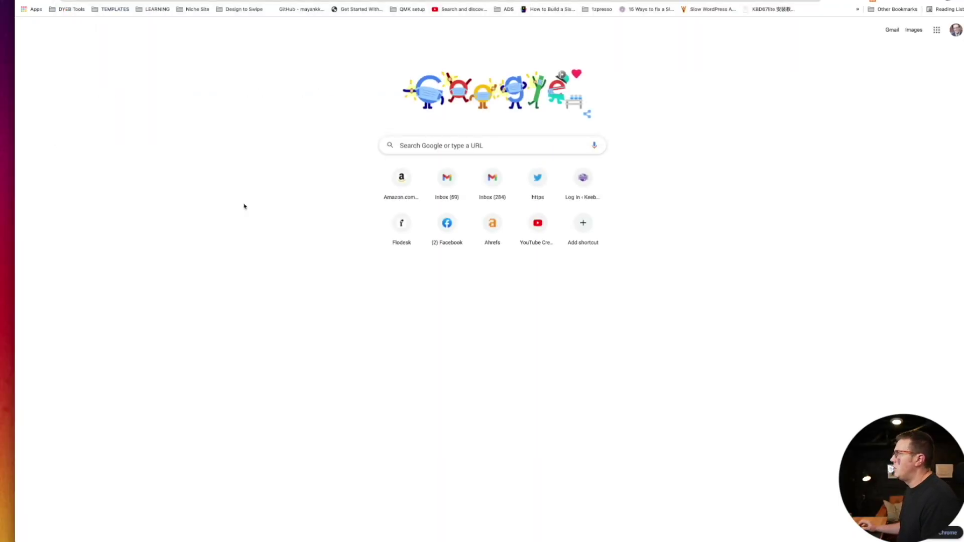
pyautogui.press('Return')
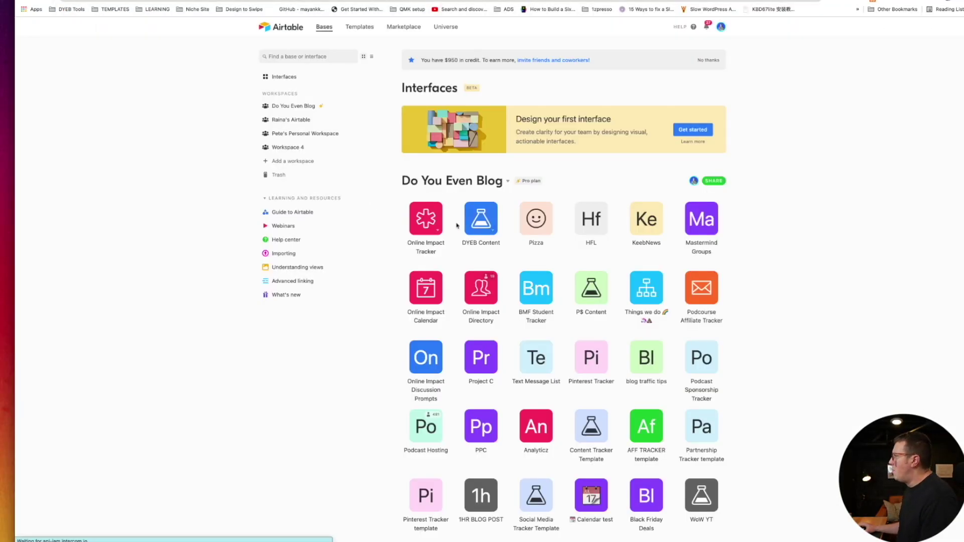
pyautogui.click(483, 221)
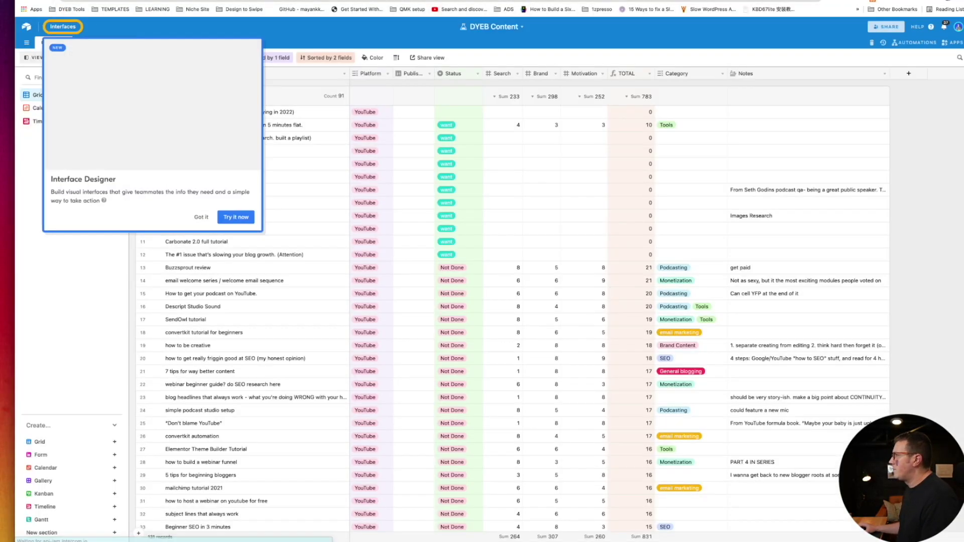
pyautogui.scroll(-5, 275, 307)
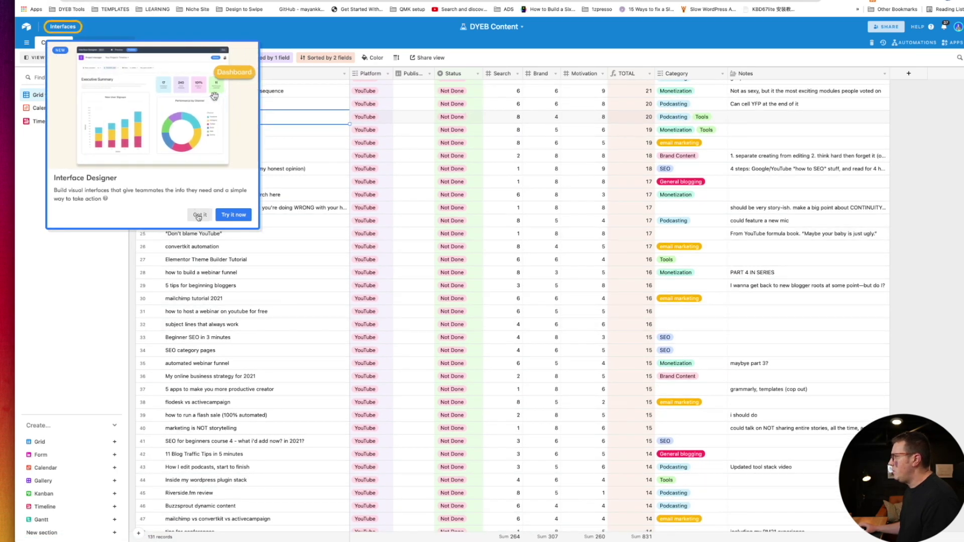
pyautogui.click(253, 303)
pyautogui.scroll(-15, 253, 303)
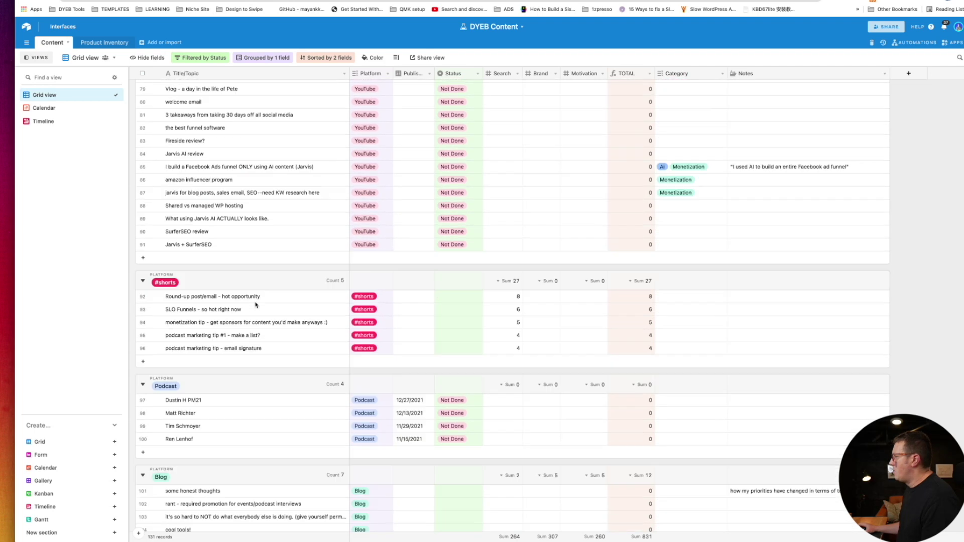
pyautogui.scroll(-3, 255, 304)
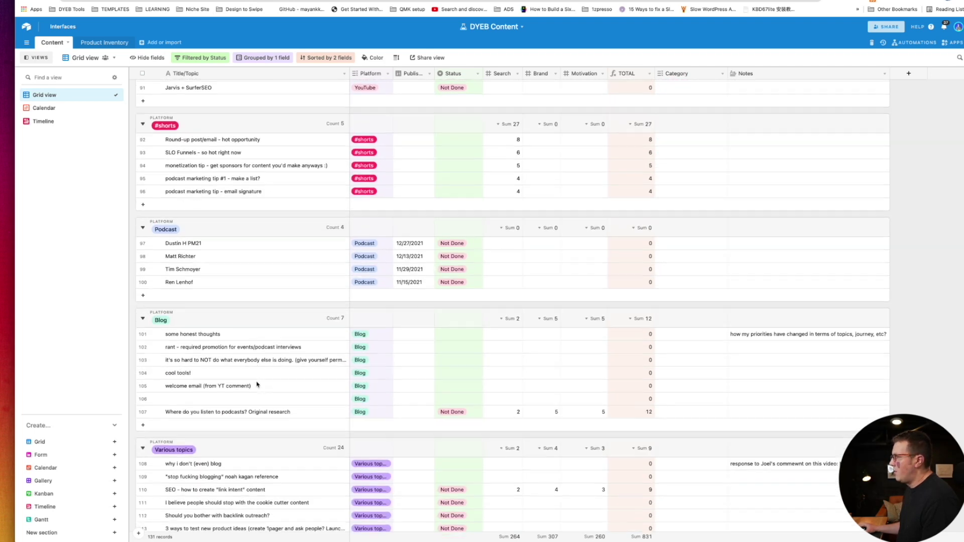
pyautogui.scroll(2, 252, 378)
pyautogui.scroll(20, 252, 378)
# Step: Switch back to Notion and reopen the DYEB content ideas through the Content Ideas quick link on the Dashboard
pyautogui.hotkey('ctrl', 'Tab')
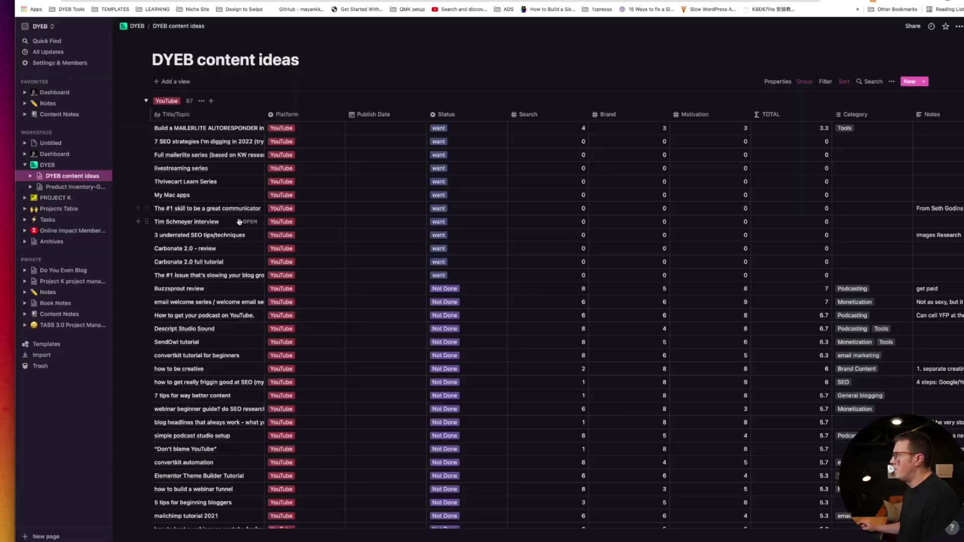
pyautogui.click(53, 153)
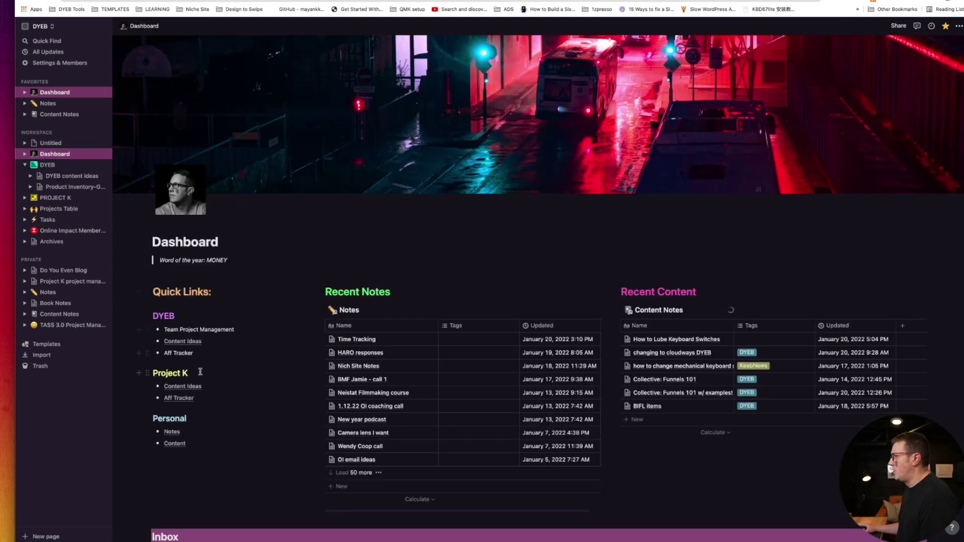
pyautogui.click(179, 342)
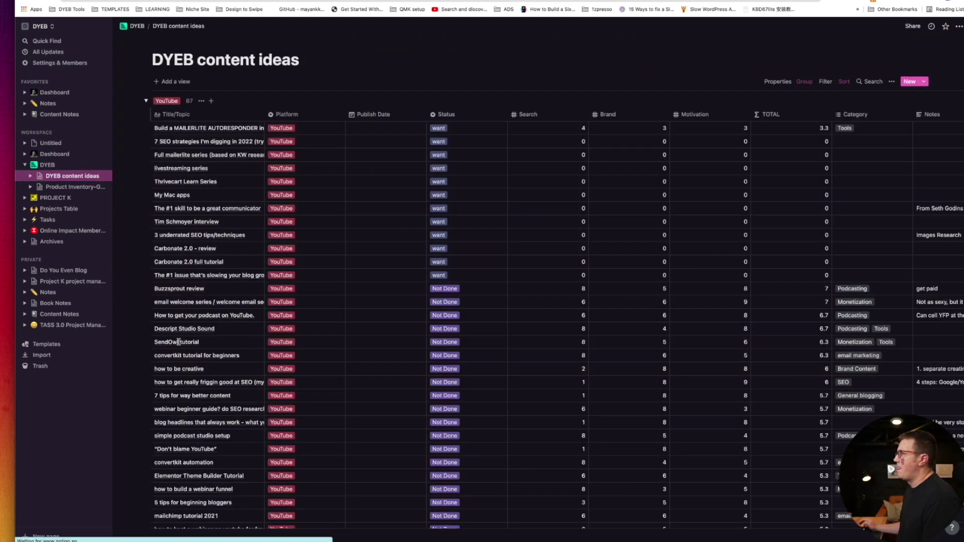
# Step: Open the Product Inventory-Grid view page and look through its category groups from Blogging to Other
pyautogui.click(54, 190)
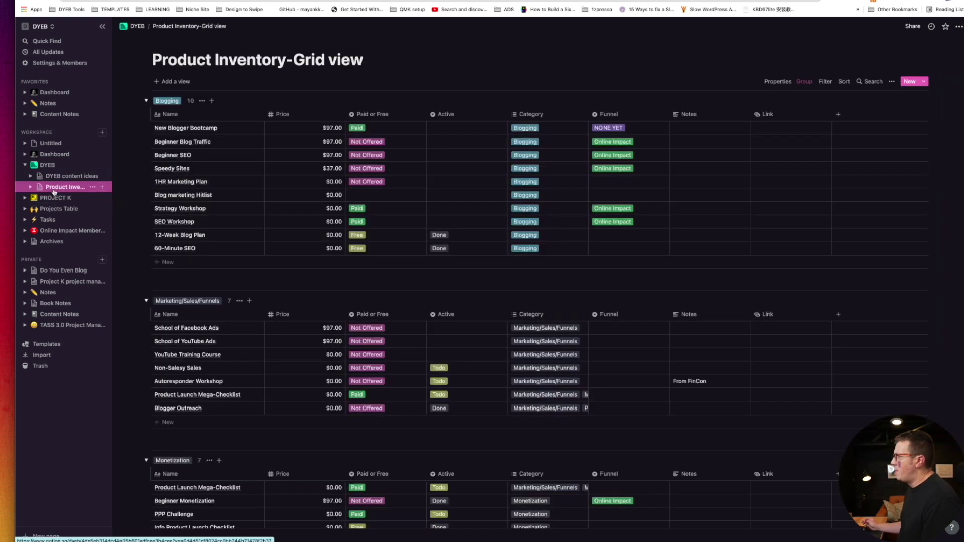
pyautogui.scroll(-6, 404, 226)
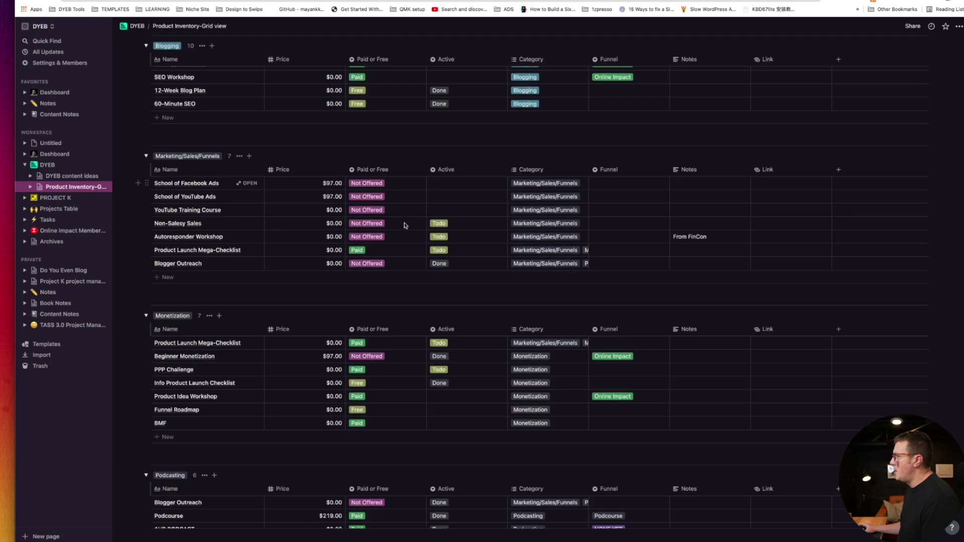
pyautogui.scroll(-4, 404, 226)
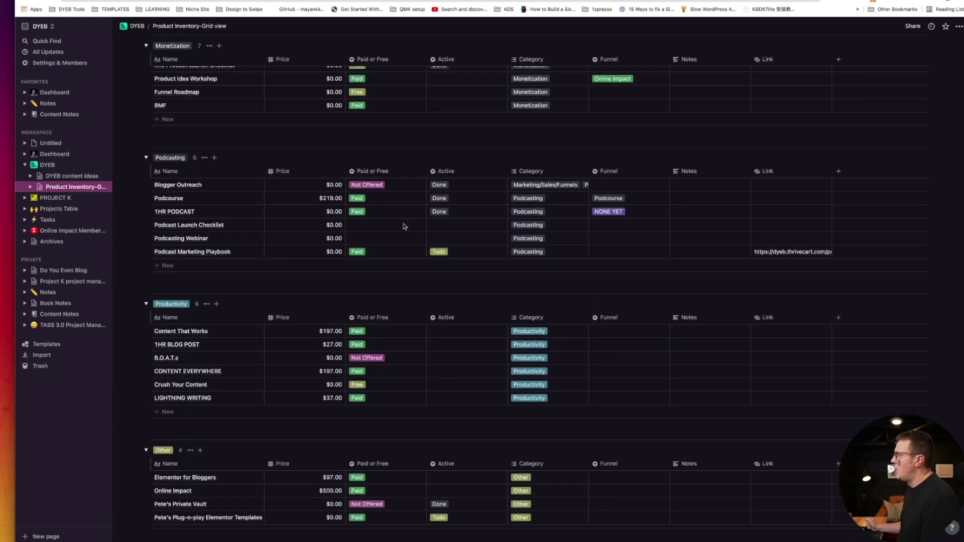
pyautogui.scroll(-2, 404, 226)
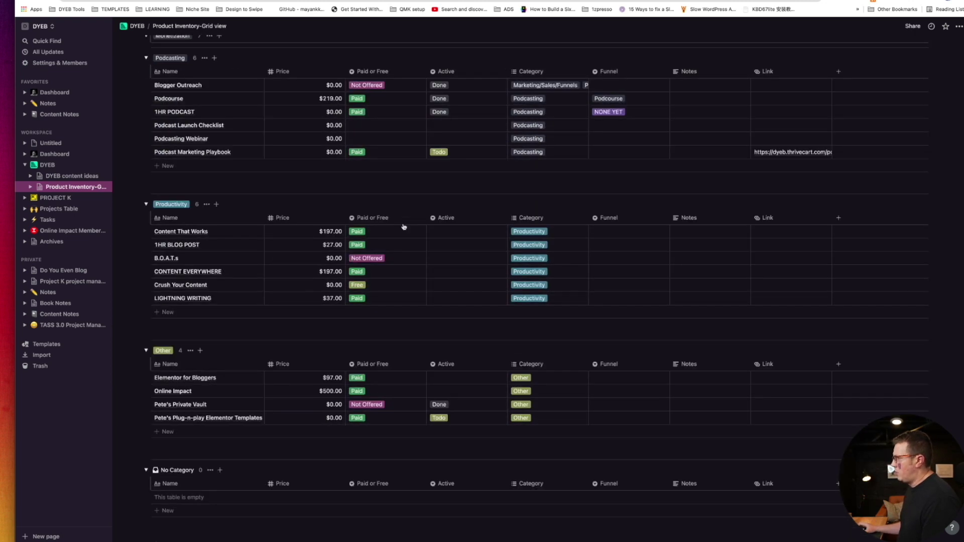
pyautogui.scroll(4, 405, 227)
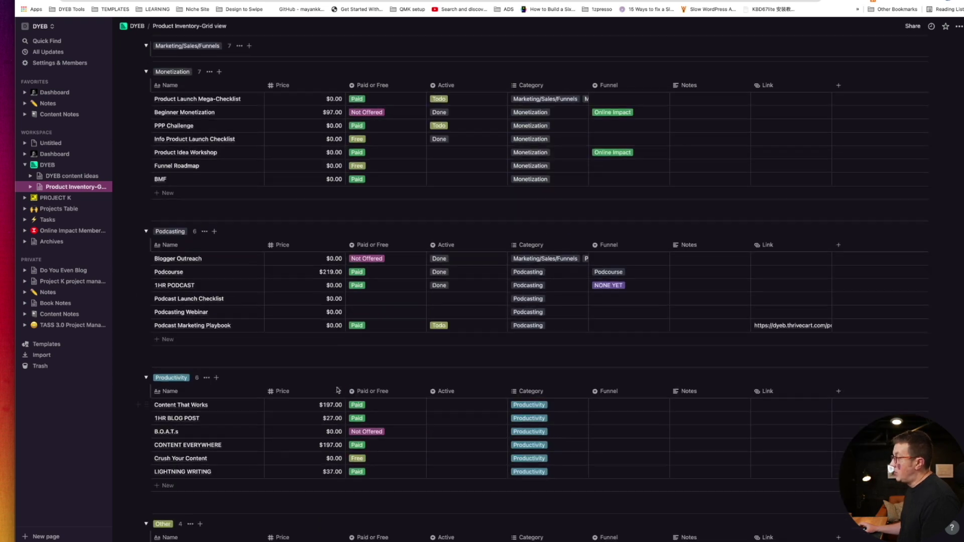
pyautogui.scroll(6, 337, 390)
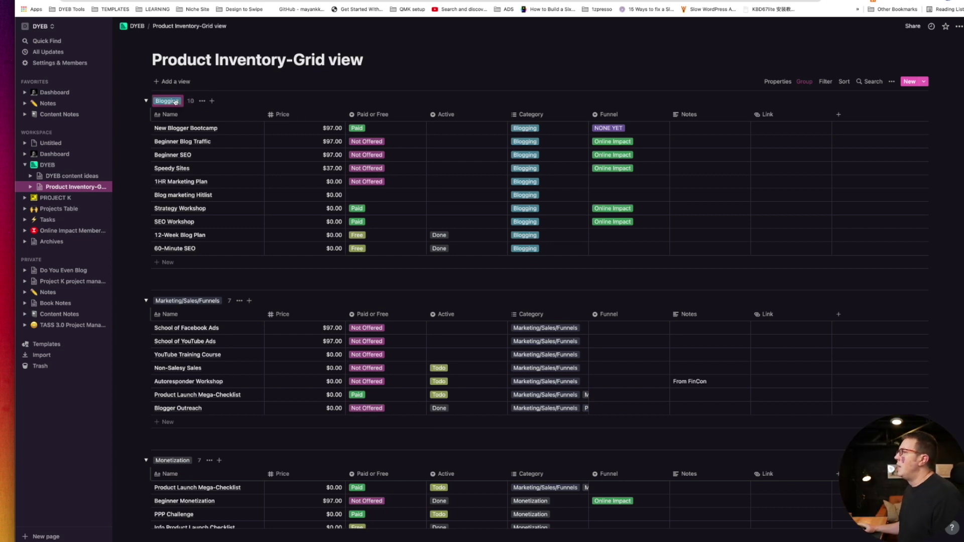
# Step: Expand PROJECT K, view its Outreach Tracker and Content Database pages, and open the Projects Table
pyautogui.click(26, 199)
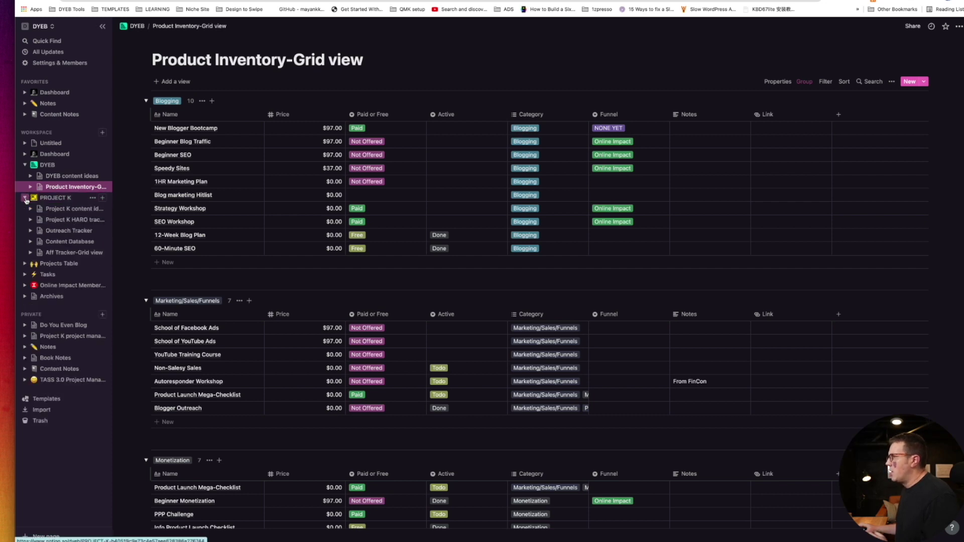
pyautogui.click(59, 234)
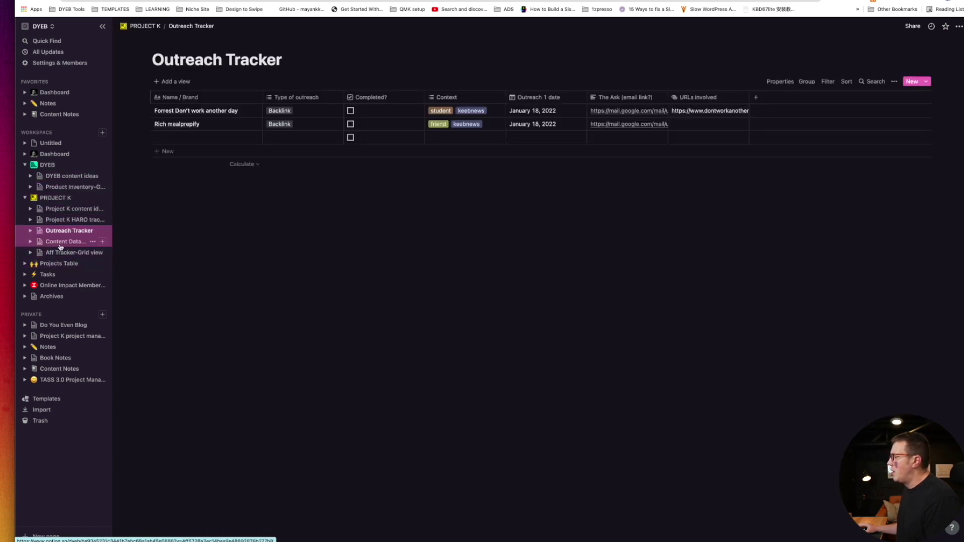
pyautogui.click(60, 242)
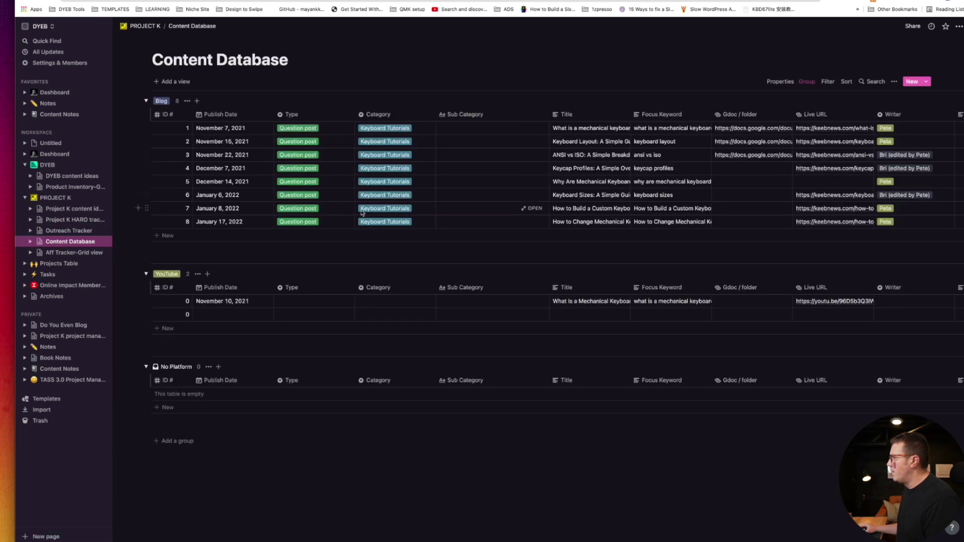
pyautogui.click(57, 265)
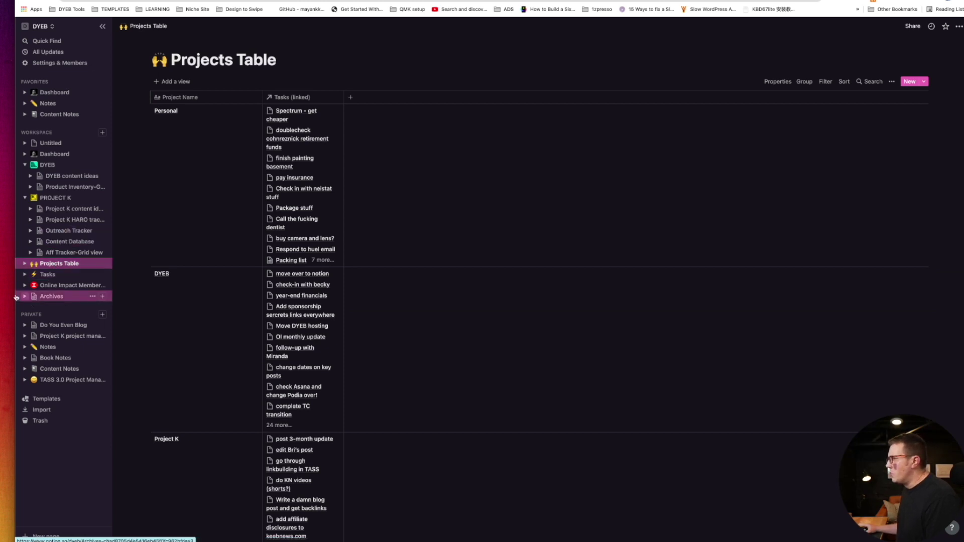
# Step: Open the Online Impact Member Dashboard page and skim its content from the quick links downward
pyautogui.click(68, 290)
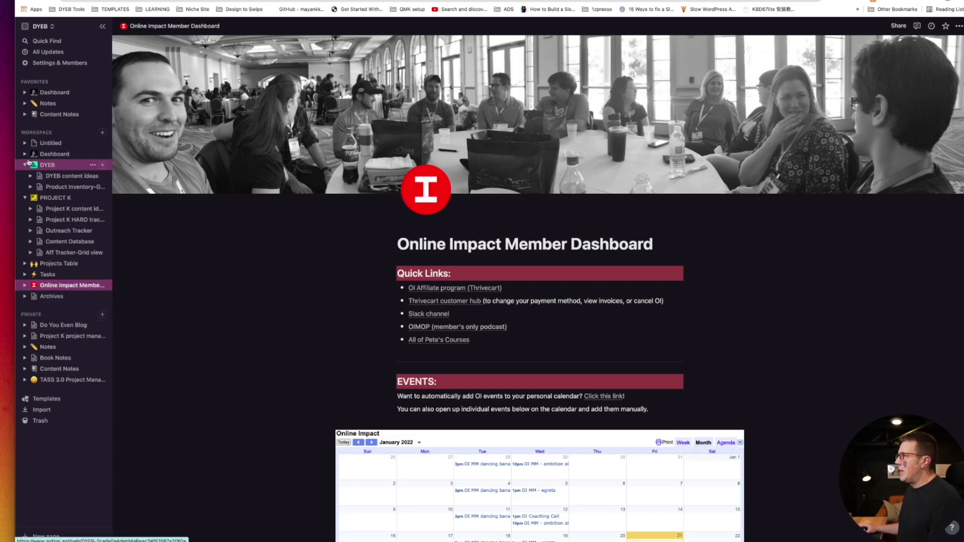
pyautogui.scroll(-4, 284, 243)
pyautogui.scroll(-5, 284, 243)
pyautogui.scroll(9, 282, 242)
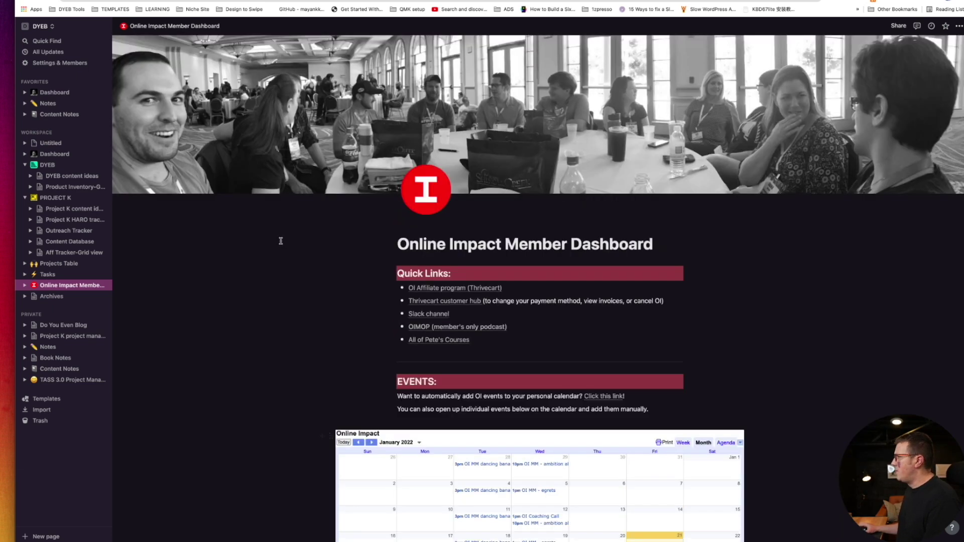
# Step: Try to open the onlineimpact.co website in a new browser tab
pyautogui.press('super+t')
pyautogui.write('onli')
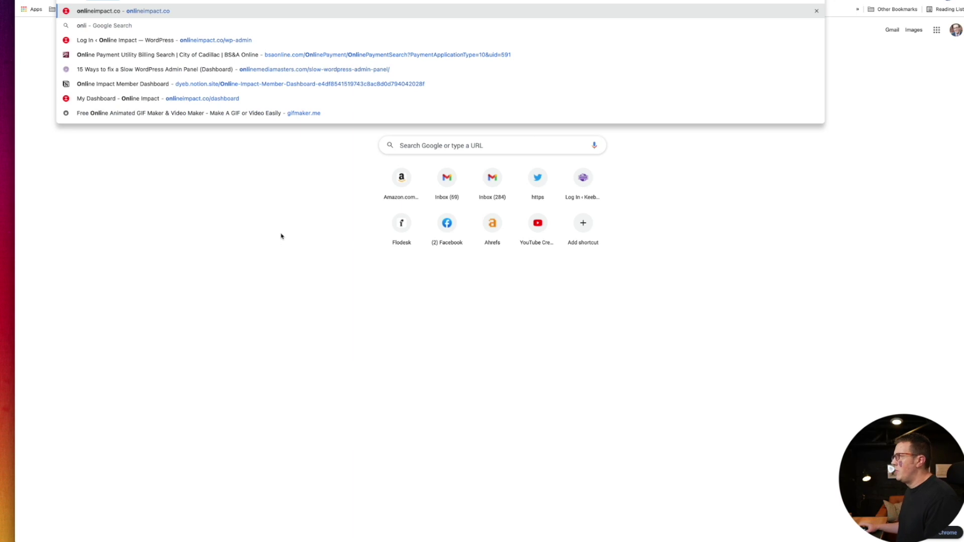
pyautogui.press('Return')
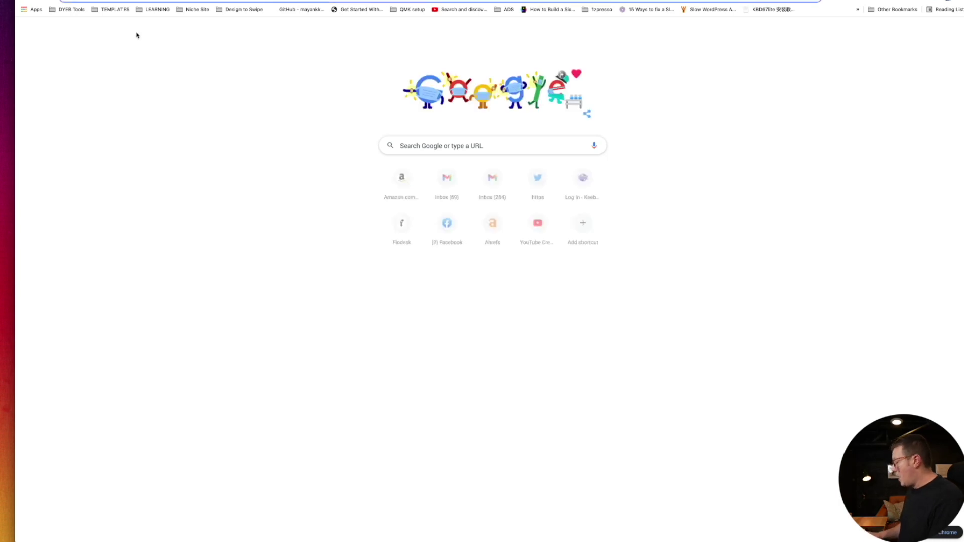
# Step: Load the public Online Impact Member Dashboard through its dyeb.link short link and view its calendar and monthly news update
pyautogui.press('super+l')
pyautogui.write('https://dyeb.link/oi')
pyautogui.press('Return')
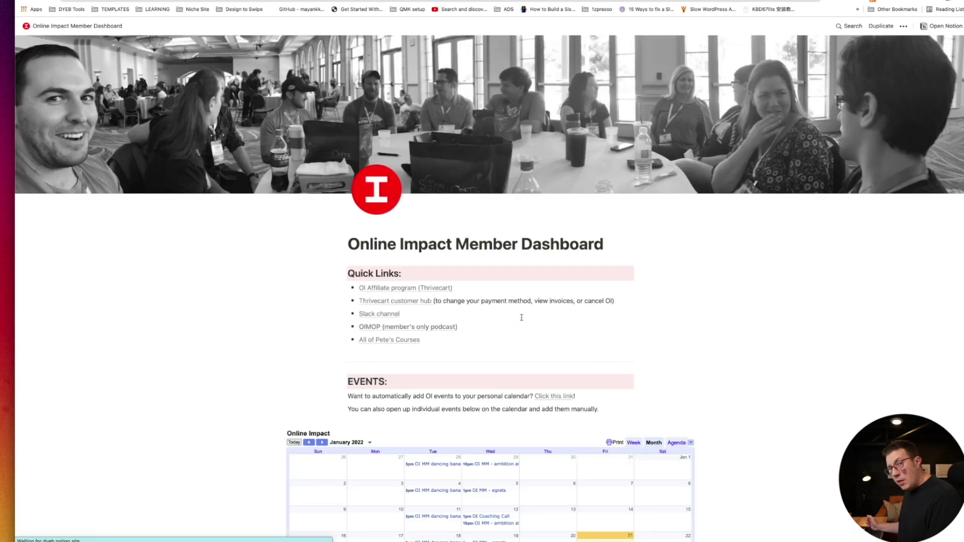
pyautogui.scroll(-5, 525, 318)
pyautogui.scroll(-2, 527, 318)
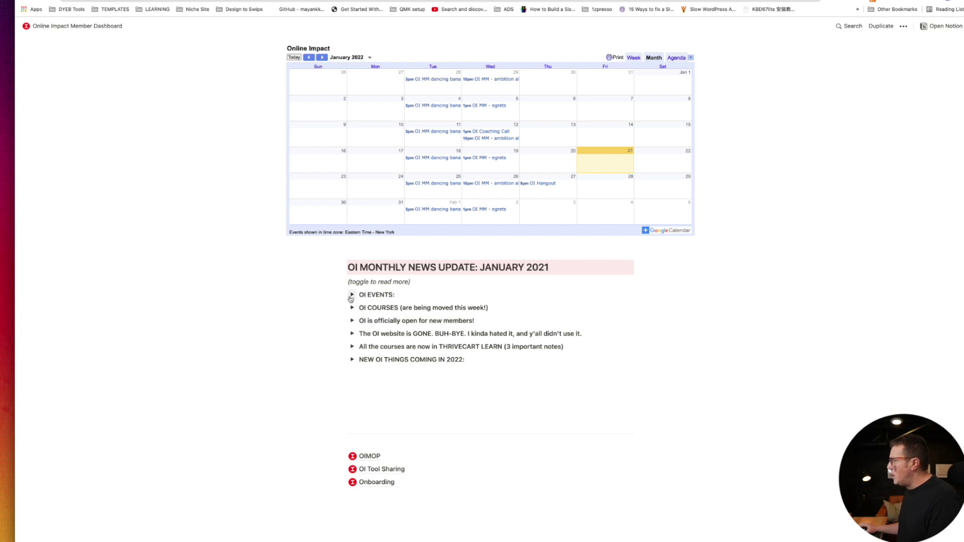
# Step: Expand and collapse toggles in the public page's monthly news update, including the website, new members, courses and events items
pyautogui.click(353, 334)
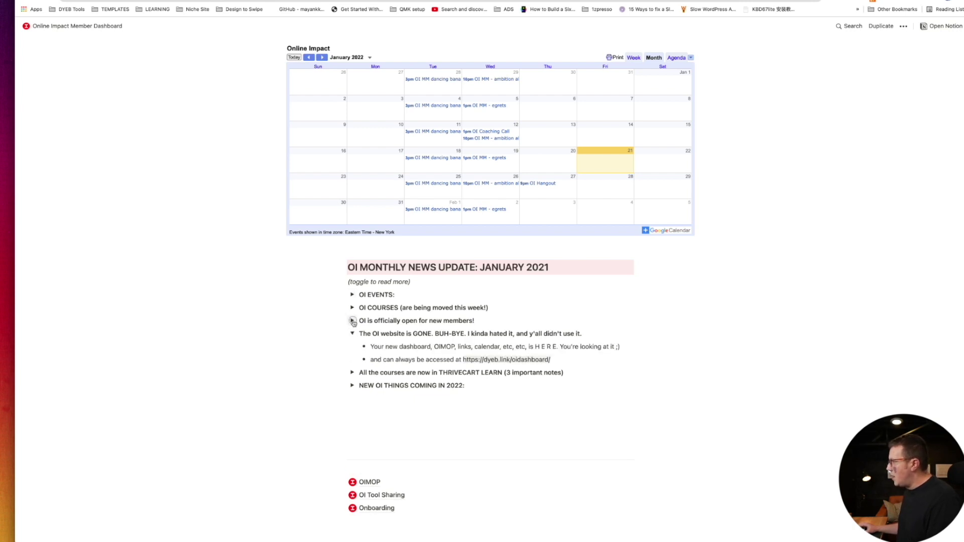
pyautogui.click(352, 321)
pyautogui.click(353, 308)
pyautogui.click(352, 296)
pyautogui.click(352, 296)
pyautogui.click(352, 308)
pyautogui.scroll(10, 374, 333)
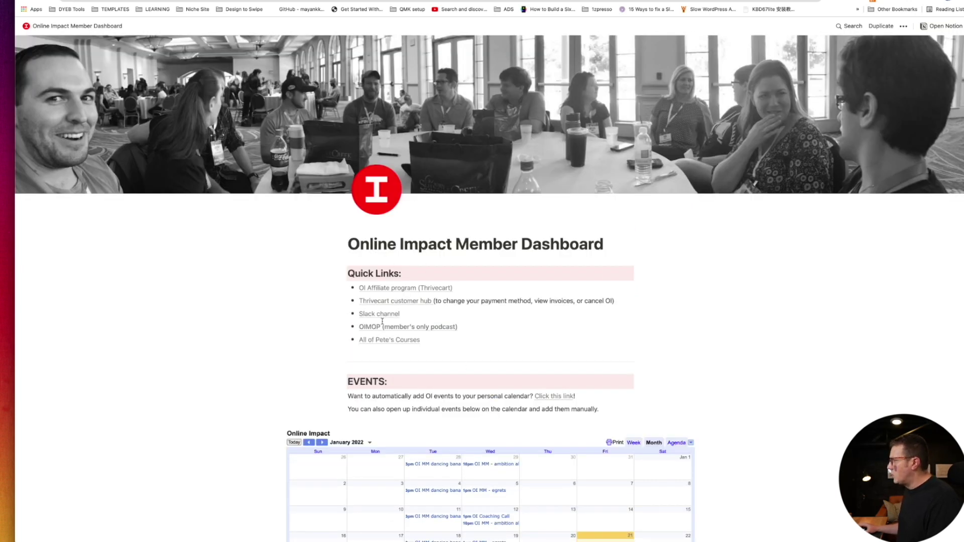
# Step: Return to the Notion workspace, expand the Online Impact Member Dashboard's subpages and review the OIMOP podcast page
pyautogui.press('super+t')
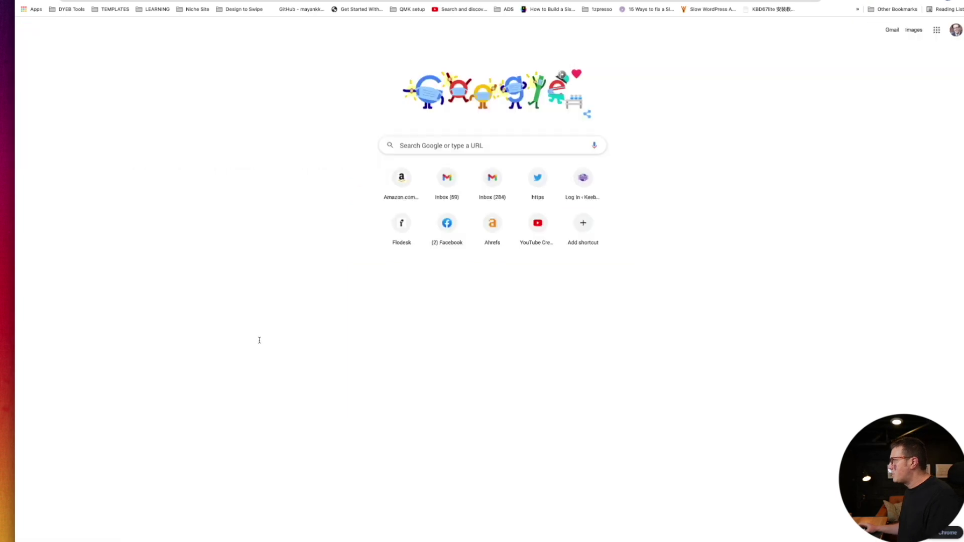
pyautogui.press('super+w')
pyautogui.hotkey('ctrl', 'shift', 'Tab')
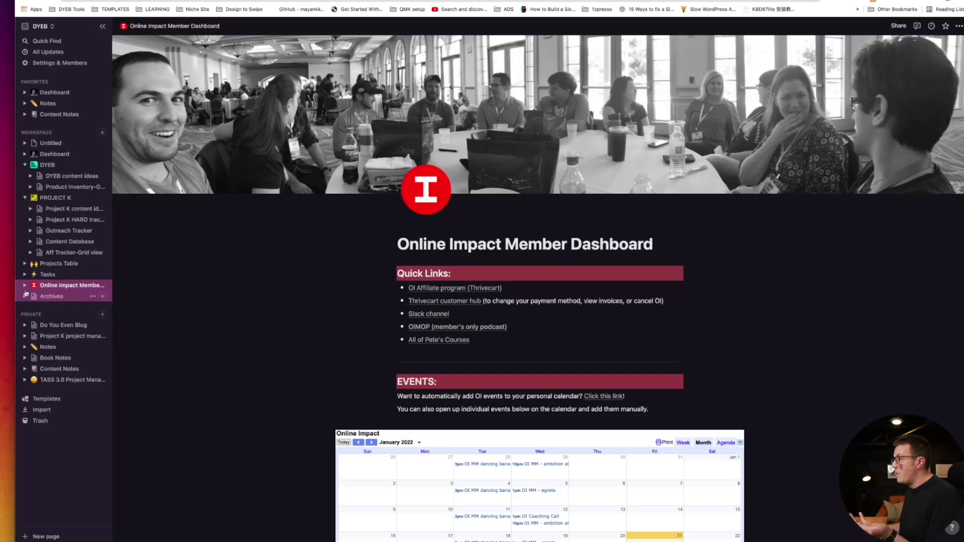
pyautogui.click(24, 286)
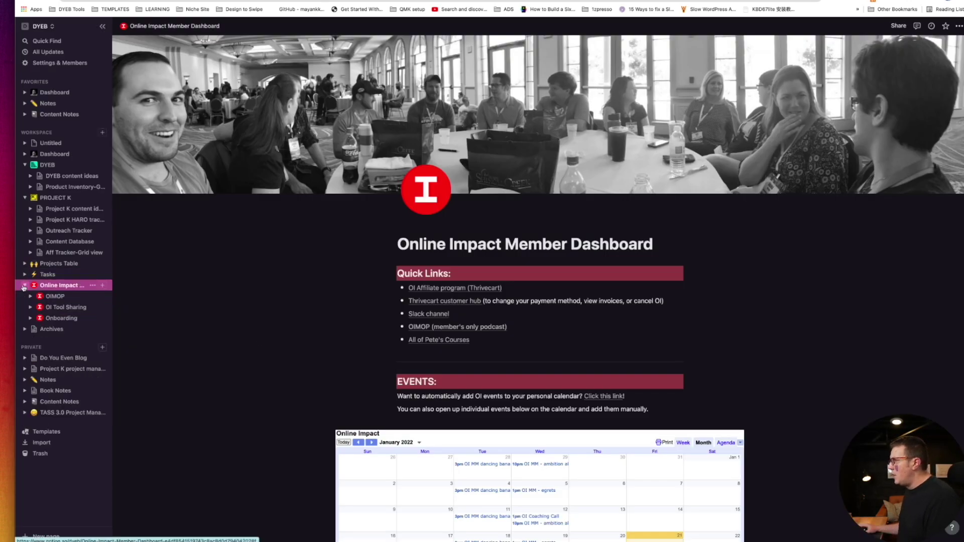
pyautogui.click(59, 299)
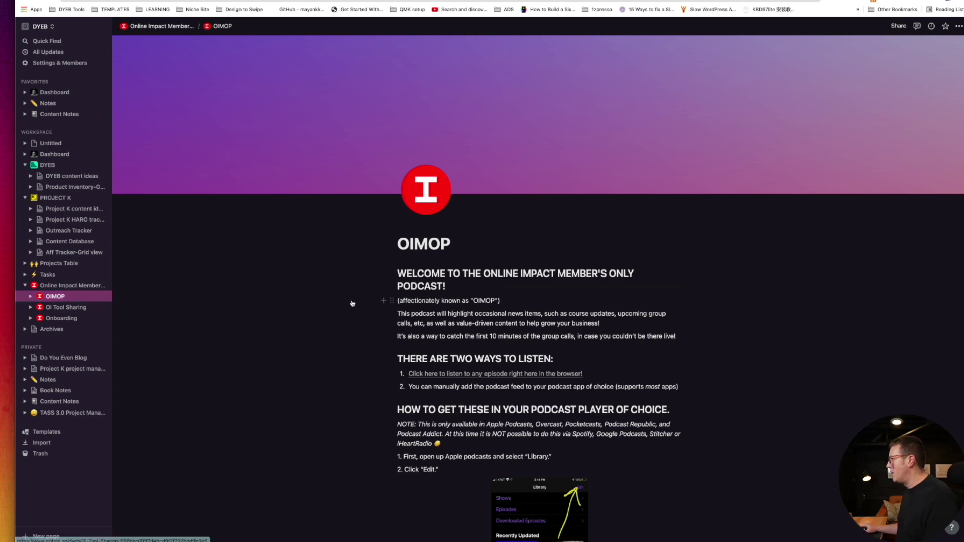
pyautogui.scroll(-8, 352, 300)
pyautogui.scroll(2, 352, 300)
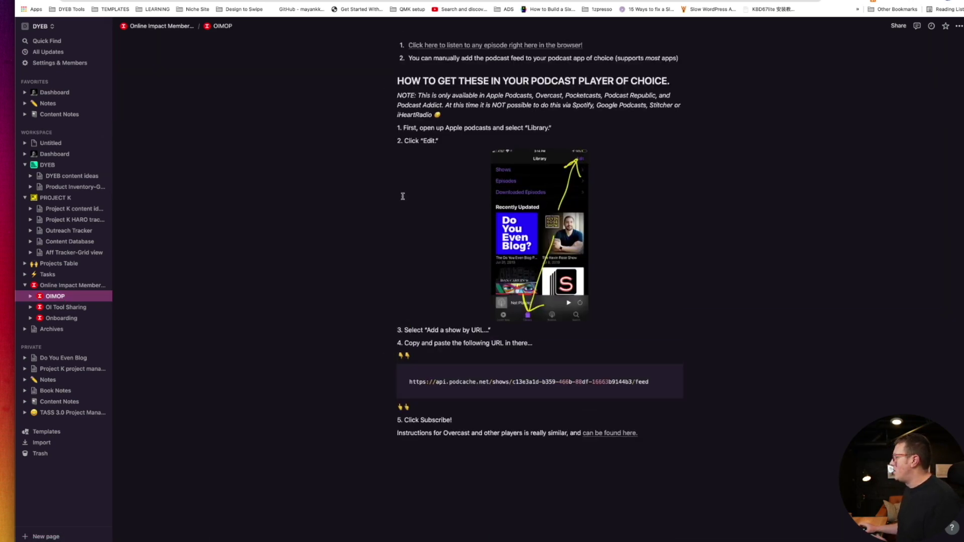
pyautogui.scroll(10, 403, 197)
# Step: Open the OI Tool Sharing subpage and skim its disclaimer and tool access instructions
pyautogui.click(62, 307)
pyautogui.scroll(-5, 336, 326)
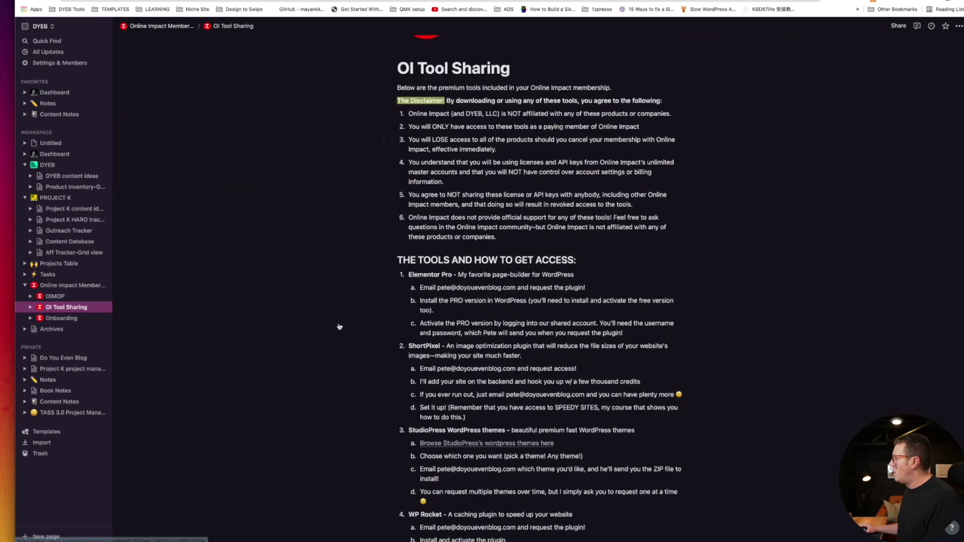
pyautogui.scroll(5, 337, 326)
# Step: Go back to the Online Impact Member Dashboard and view its calendar, monthly news update and subpage links
pyautogui.click(51, 286)
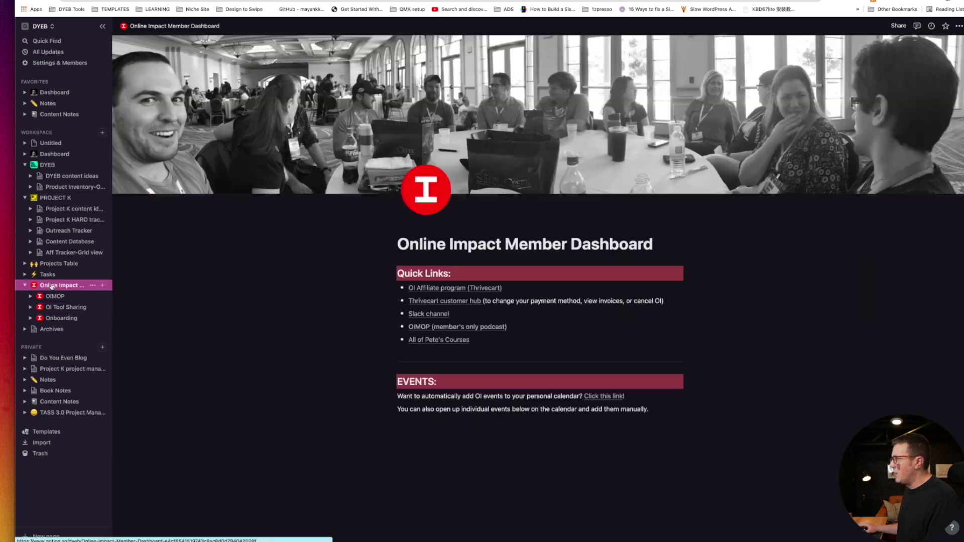
pyautogui.scroll(-2, 481, 303)
pyautogui.scroll(-5, 481, 303)
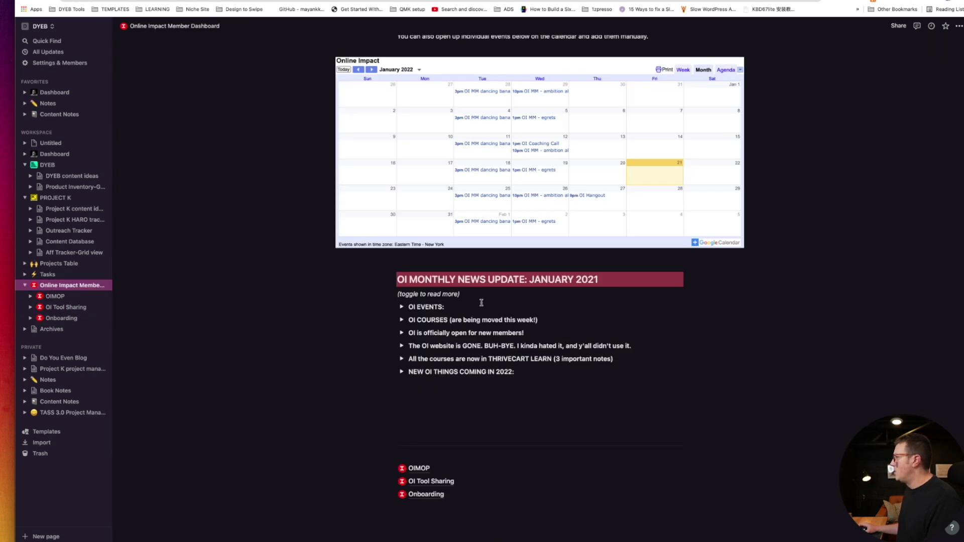
# Step: Return to the start of the Online Impact Member Dashboard and collapse its list of subpages
pyautogui.scroll(7, 481, 303)
pyautogui.click(23, 285)
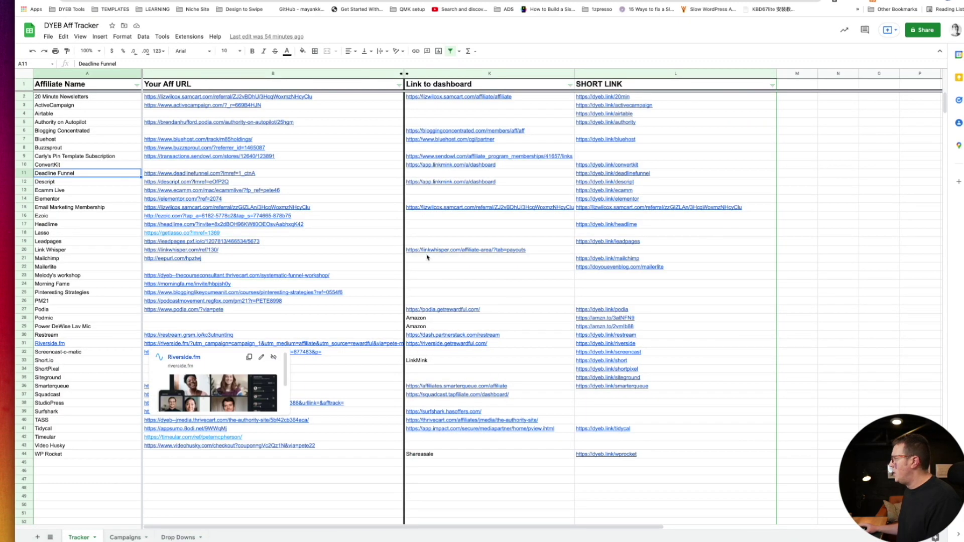
# Step: Switch to the DYEB Aff Tracker in Google Sheets and look over its affiliate URL, dashboard link and short link columns
pyautogui.click(515, 285)
pyautogui.scroll(-5, 514, 288)
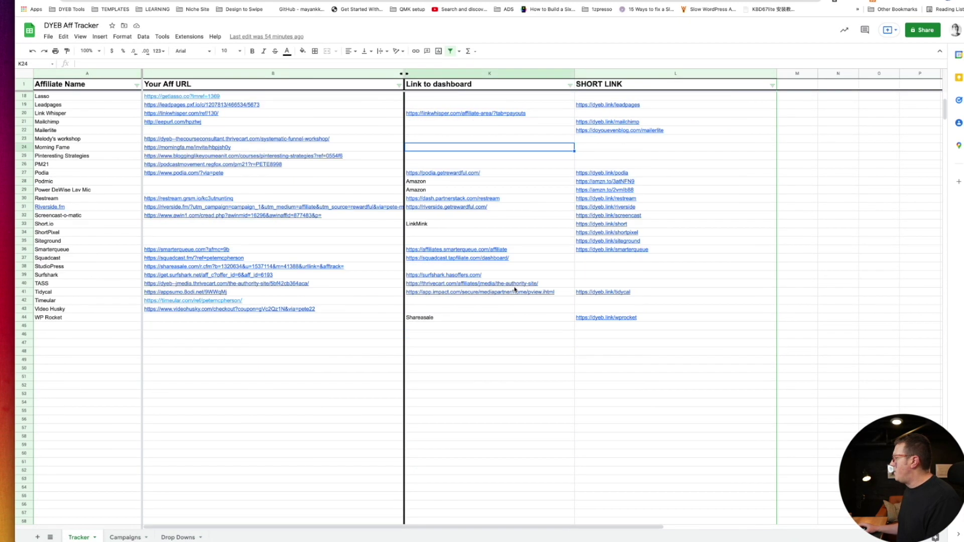
pyautogui.scroll(5, 514, 287)
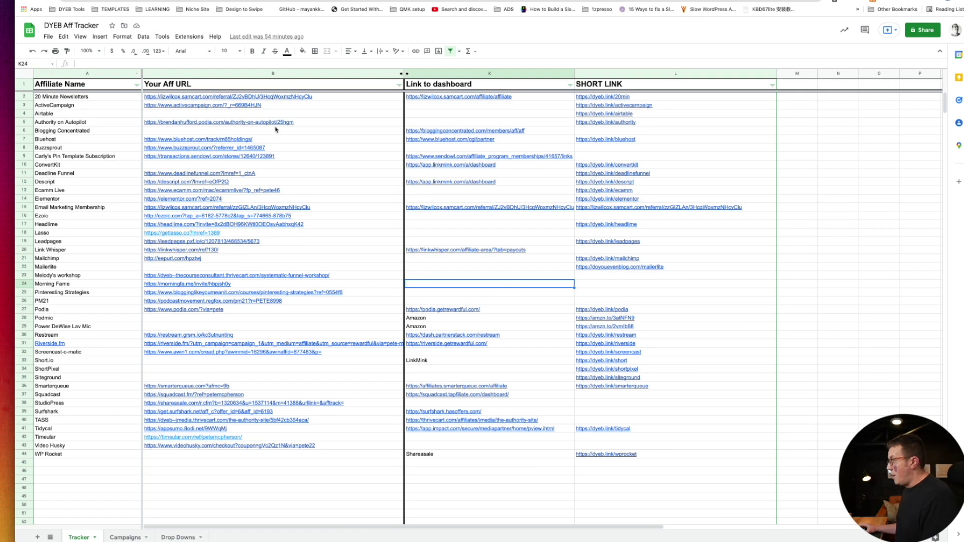
pyautogui.moveTo(276, 129); pyautogui.dragTo(302, 445)
pyautogui.moveTo(728, 139); pyautogui.dragTo(691, 415)
pyautogui.moveTo(533, 141); pyautogui.dragTo(517, 323)
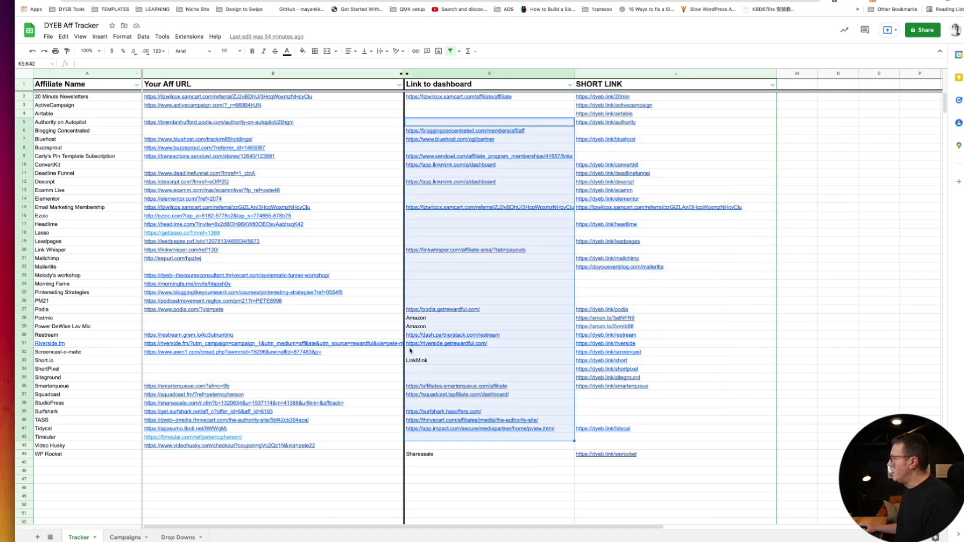
pyautogui.click(379, 296)
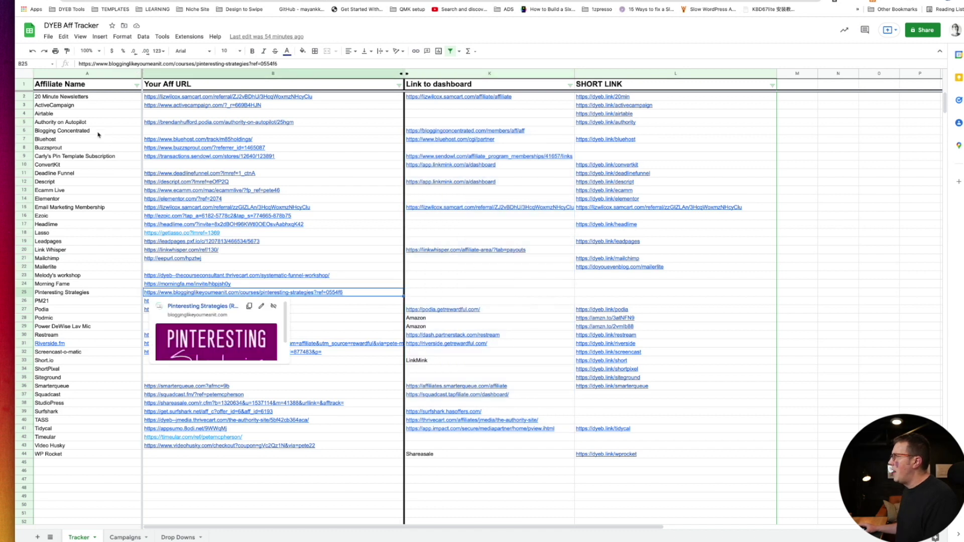
# Step: Download the Tracker sheet as a comma-separated values file into the Downloads folder
pyautogui.click(48, 37)
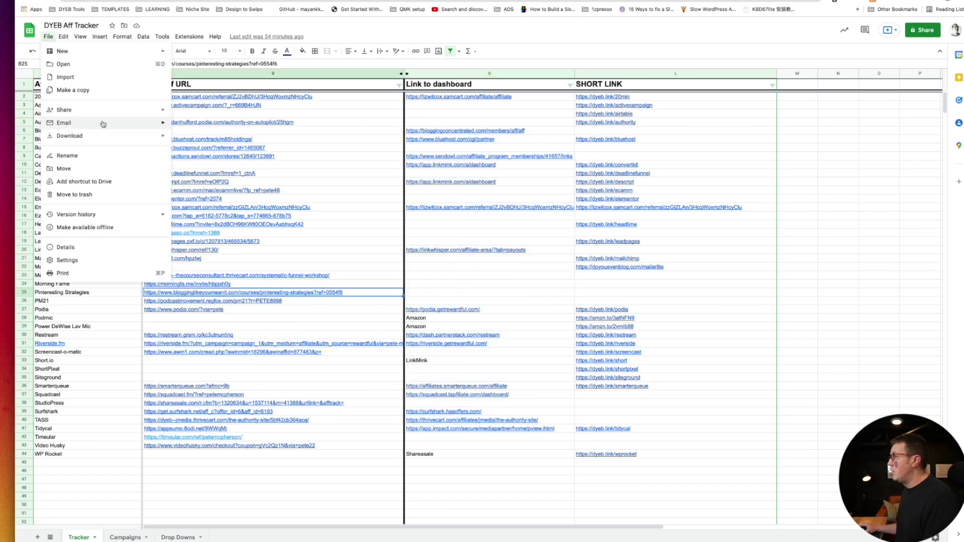
pyautogui.moveTo(109, 139)
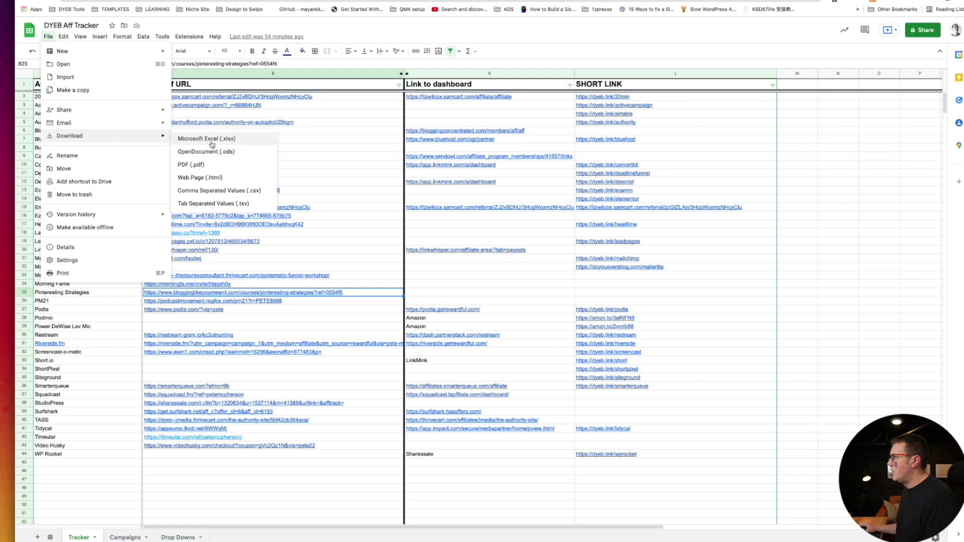
pyautogui.click(228, 192)
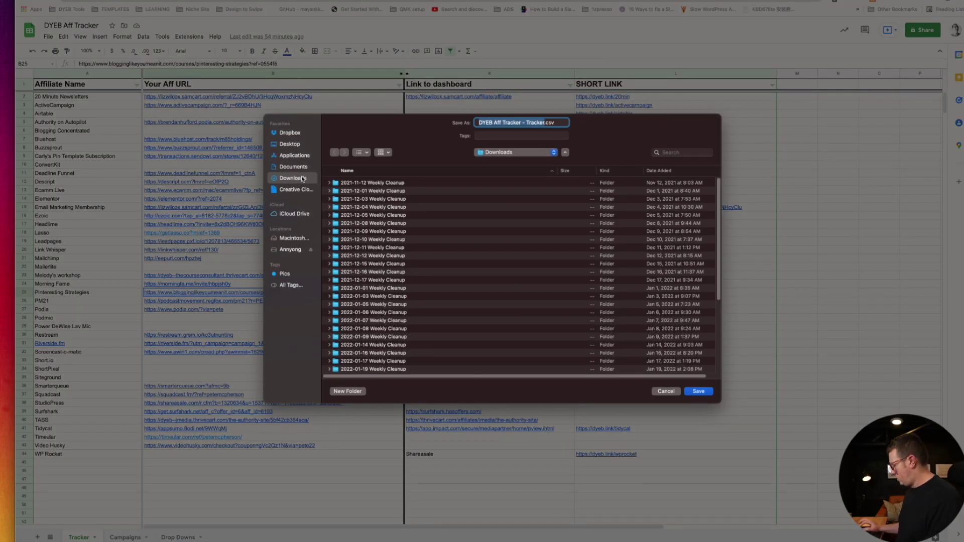
pyautogui.press('Return')
# Step: Switch back to Notion and import the DYEB Aff Tracker - Tracker.csv file from Downloads as a new database
pyautogui.hotkey('ctrl', 'Tab')
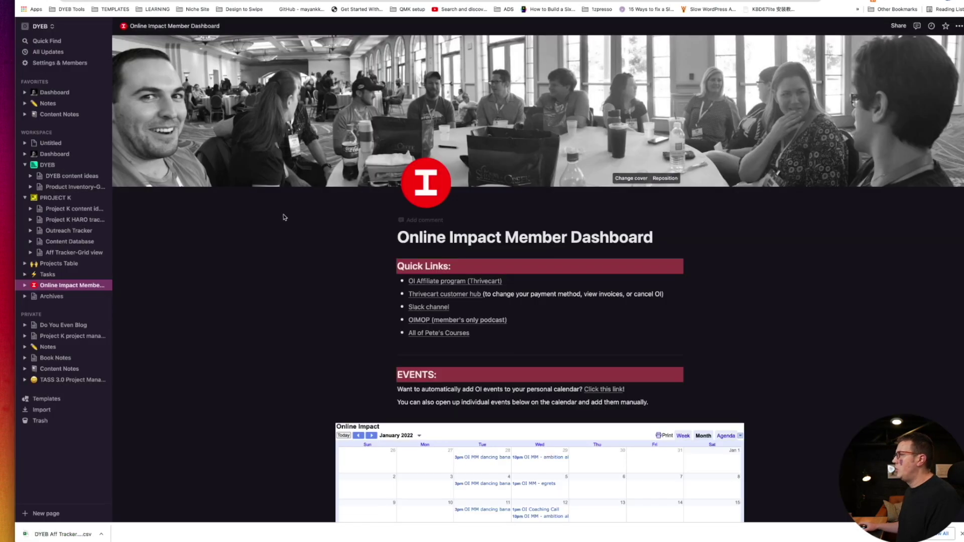
pyautogui.click(55, 411)
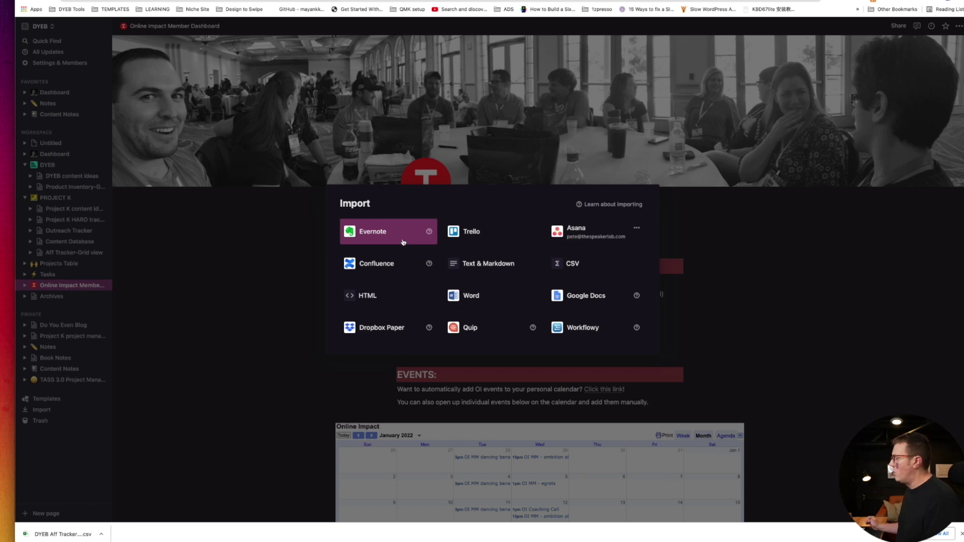
pyautogui.click(565, 263)
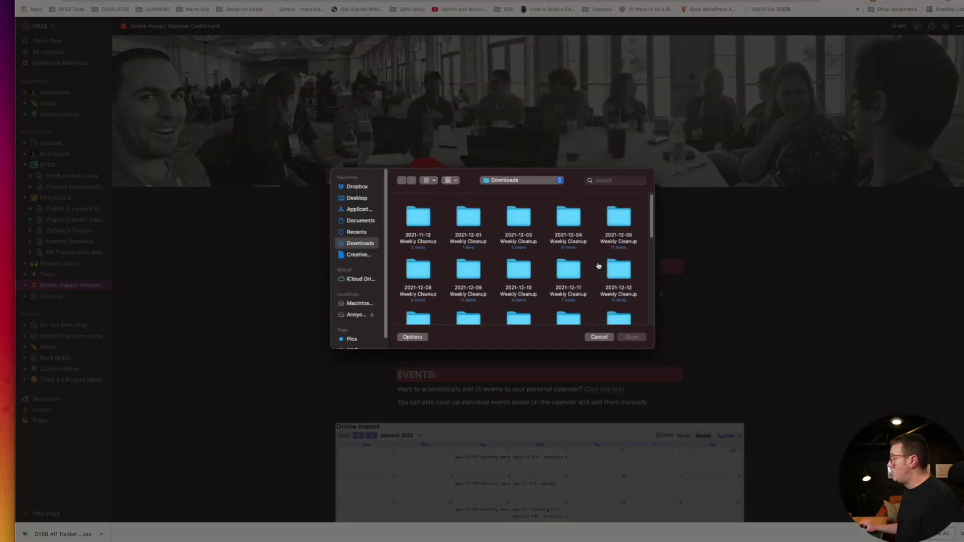
pyautogui.click(5, 275)
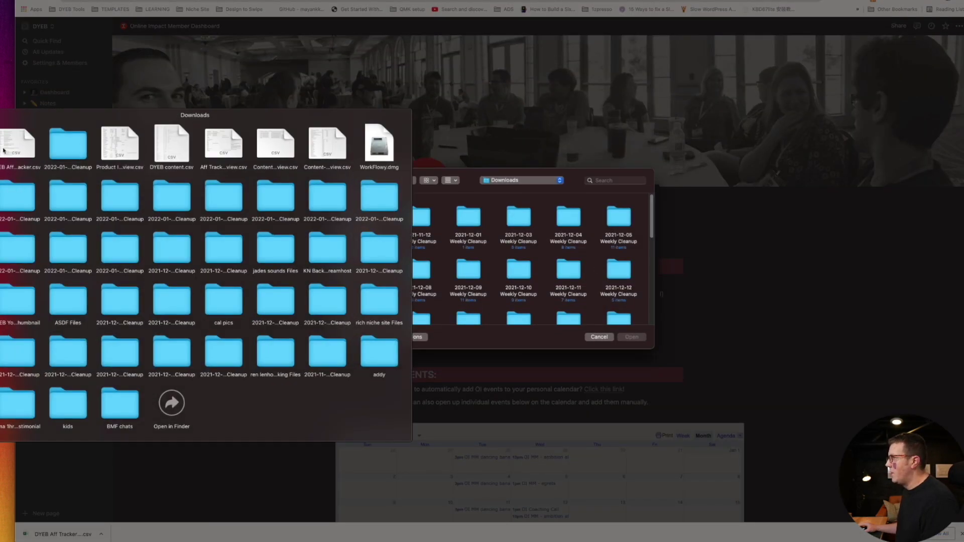
pyautogui.moveTo(17, 144); pyautogui.dragTo(548, 258)
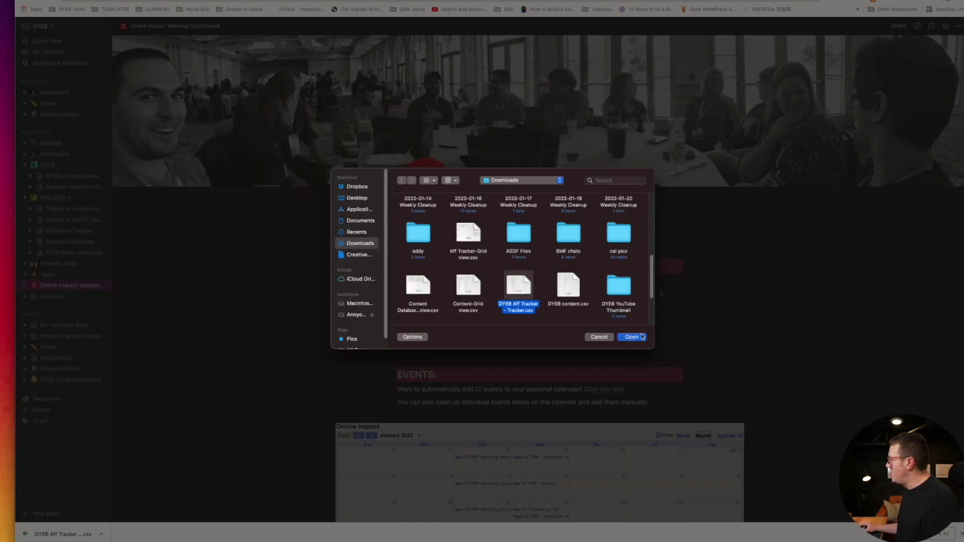
pyautogui.click(631, 337)
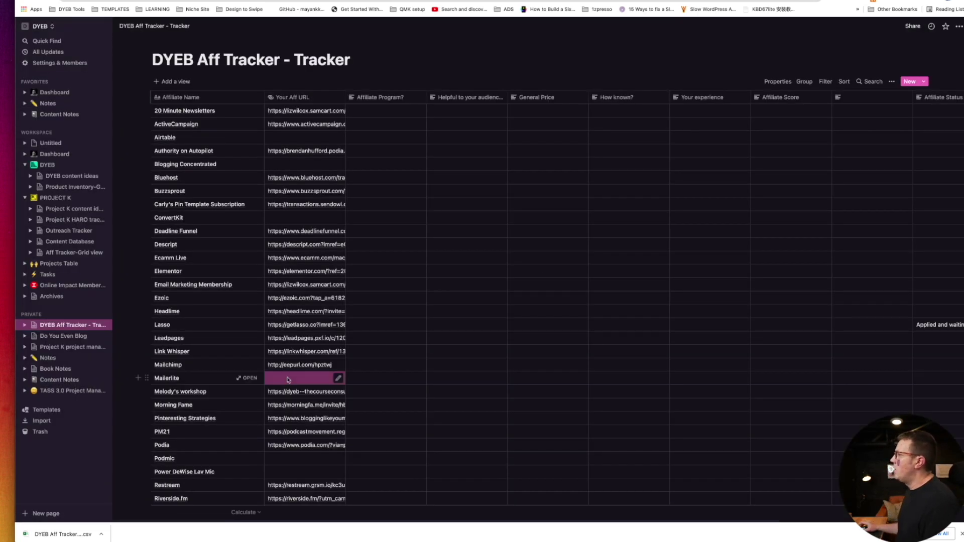
# Step: Hide the Affiliate Program?, Helpful to your audience?, General Price, Your experience and How known? columns in the imported tracker
pyautogui.scroll(-5, 451, 279)
pyautogui.scroll(5, 451, 279)
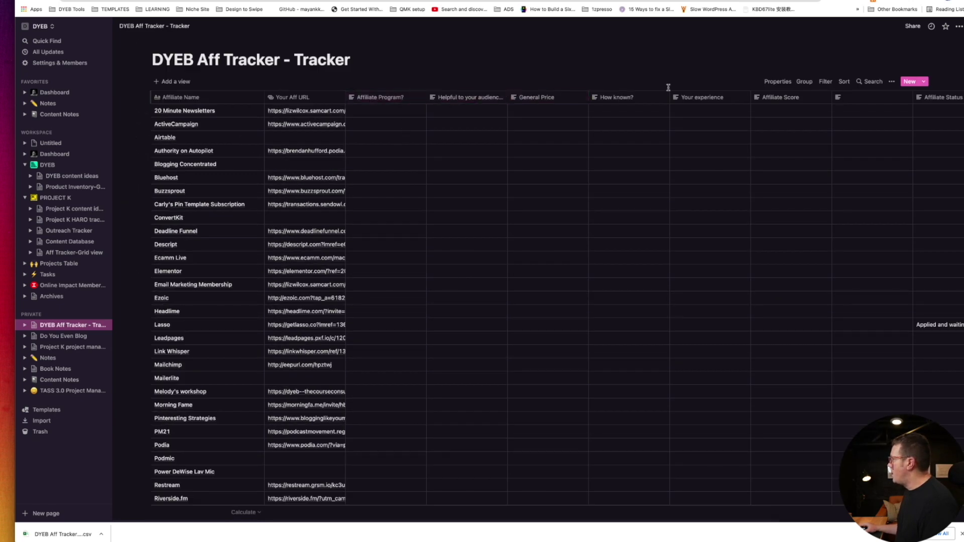
pyautogui.click(402, 98)
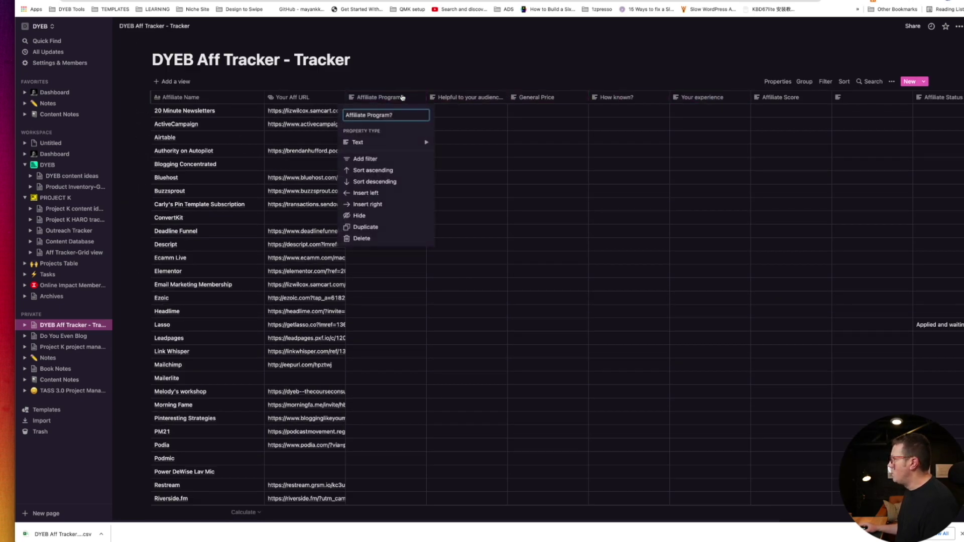
pyautogui.click(373, 216)
pyautogui.click(384, 98)
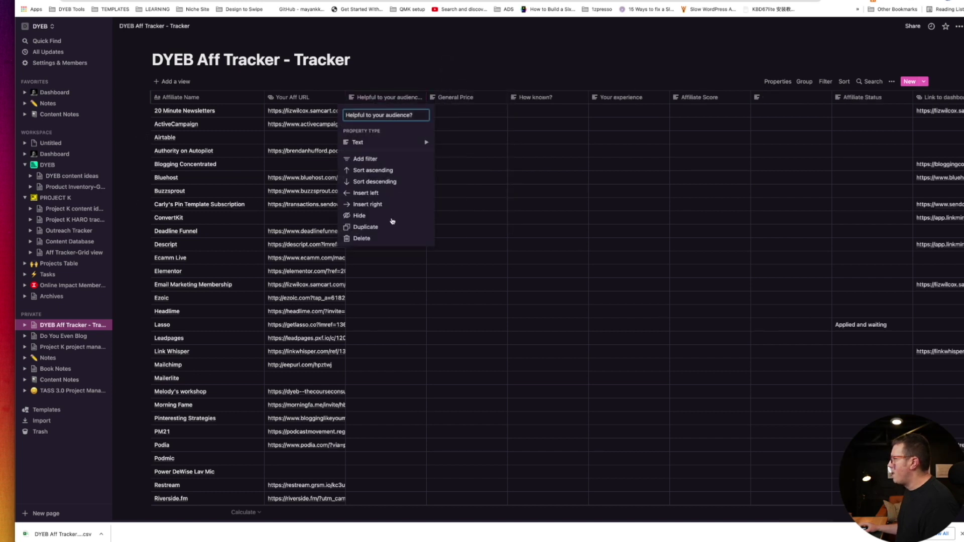
pyautogui.click(356, 215)
pyautogui.click(404, 98)
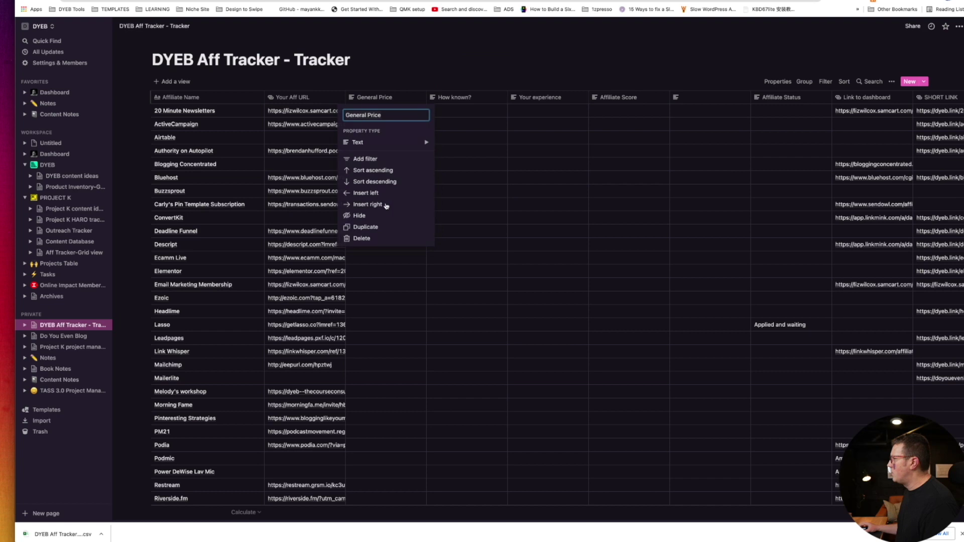
pyautogui.click(364, 217)
pyautogui.click(451, 98)
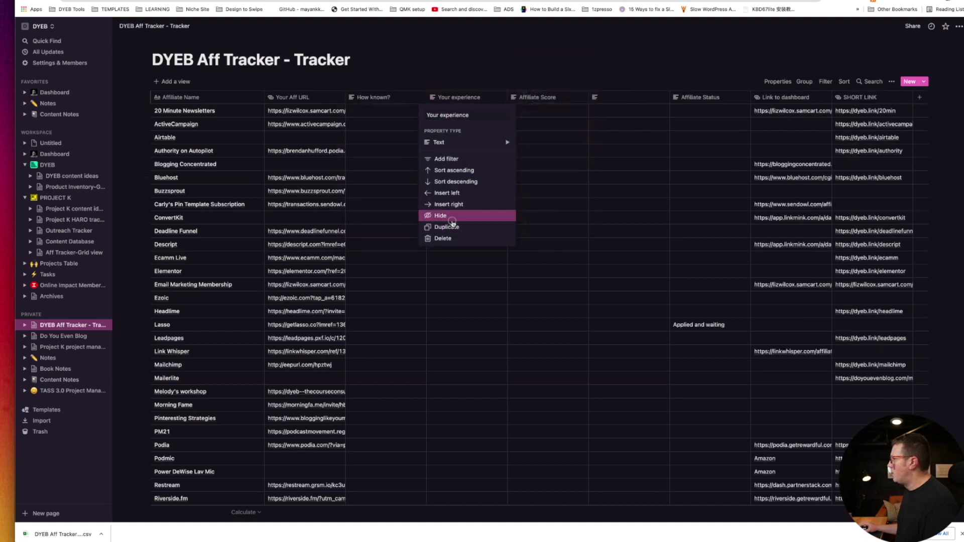
pyautogui.click(452, 216)
pyautogui.click(374, 97)
pyautogui.click(366, 216)
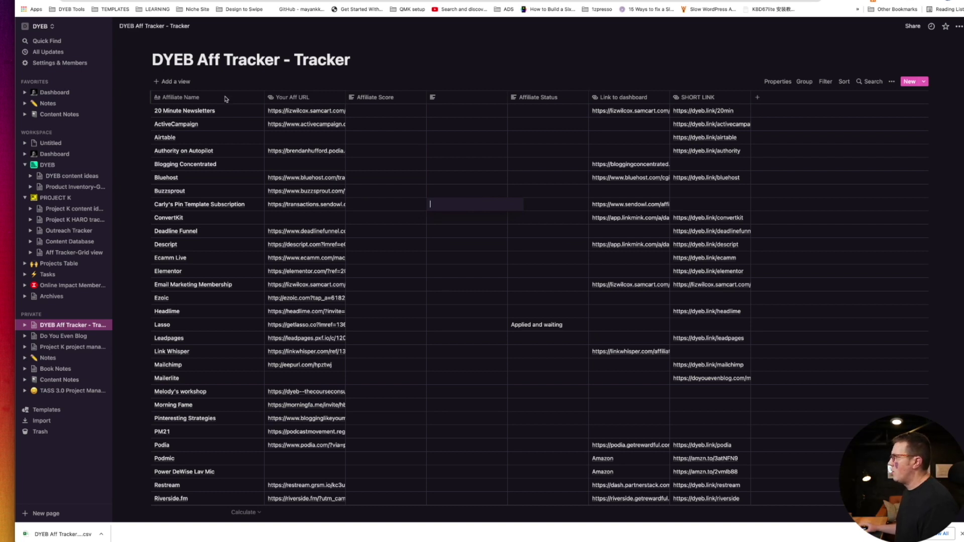
# Step: Sort the tracker table by Affiliate Name in ascending order and check the resulting rows
pyautogui.click(203, 100)
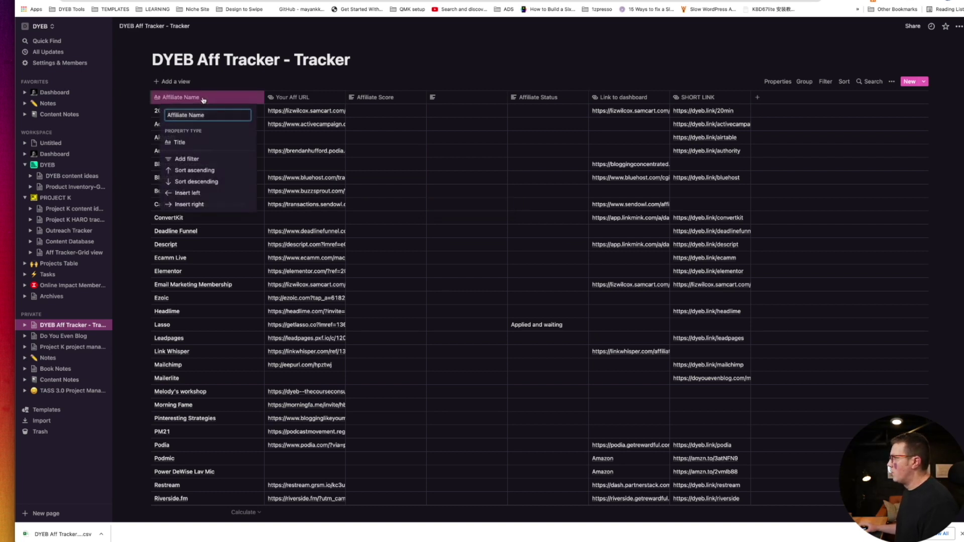
pyautogui.click(197, 172)
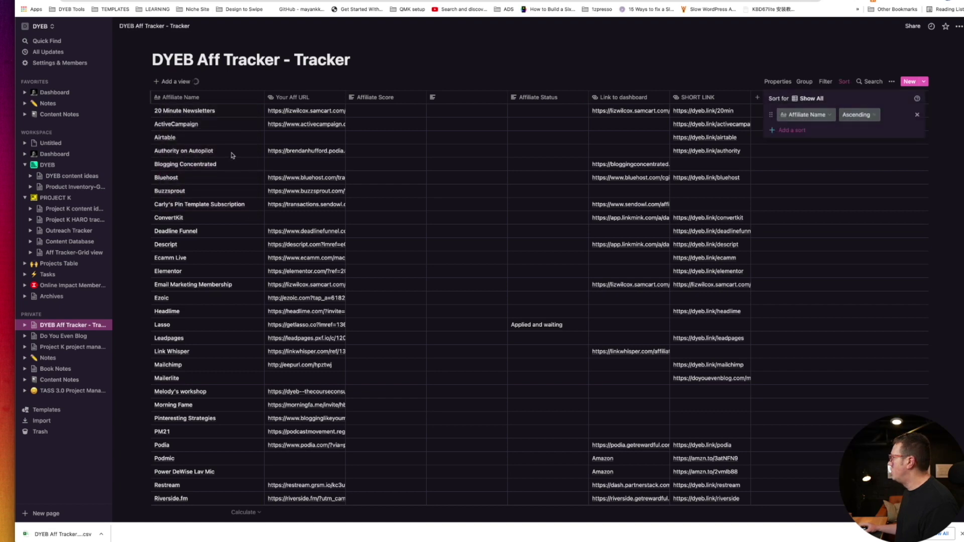
pyautogui.click(245, 155)
pyautogui.scroll(-5, 241, 193)
pyautogui.scroll(5, 238, 196)
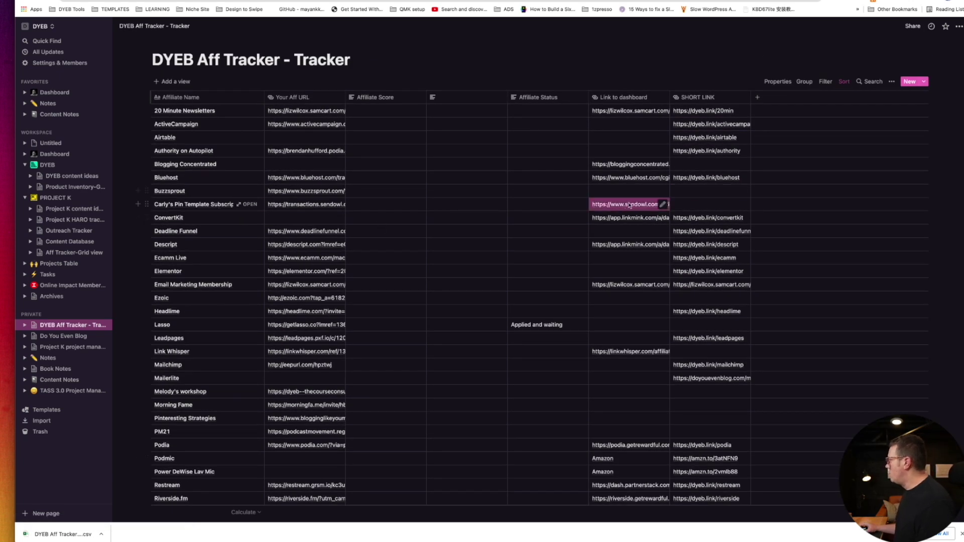
# Step: Hide the unnamed column, Affiliate Score and Affiliate Status in the tracker table
pyautogui.click(474, 99)
pyautogui.click(447, 216)
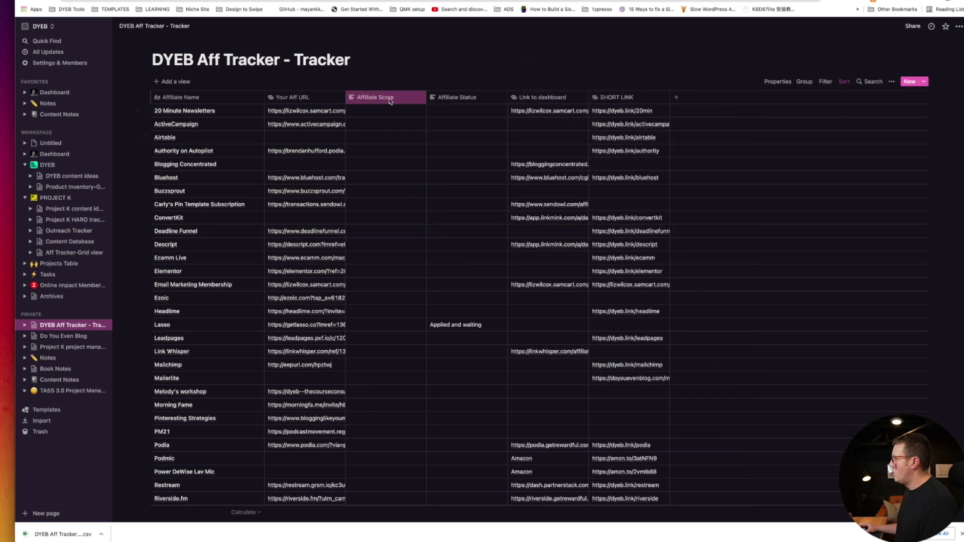
pyautogui.click(375, 98)
pyautogui.click(373, 214)
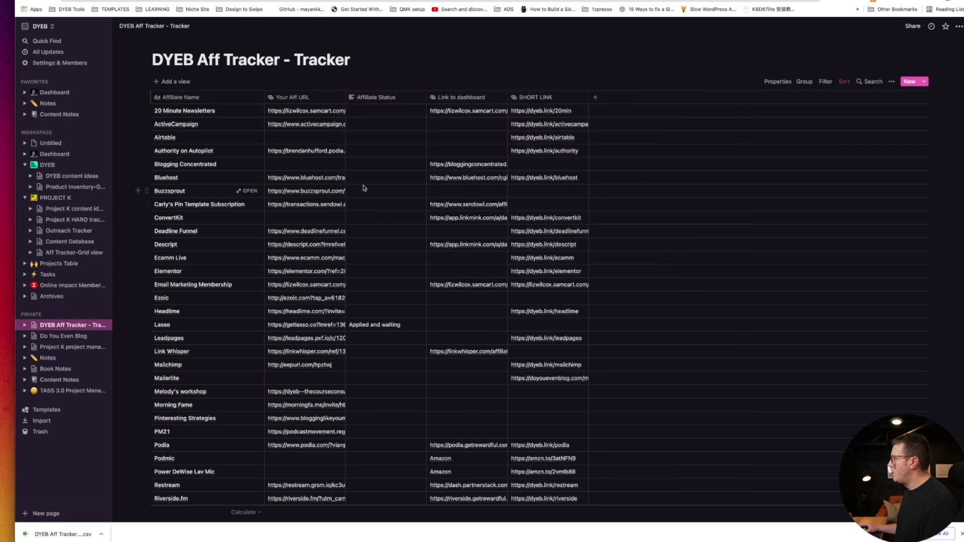
pyautogui.scroll(-4, 364, 189)
pyautogui.scroll(5, 372, 150)
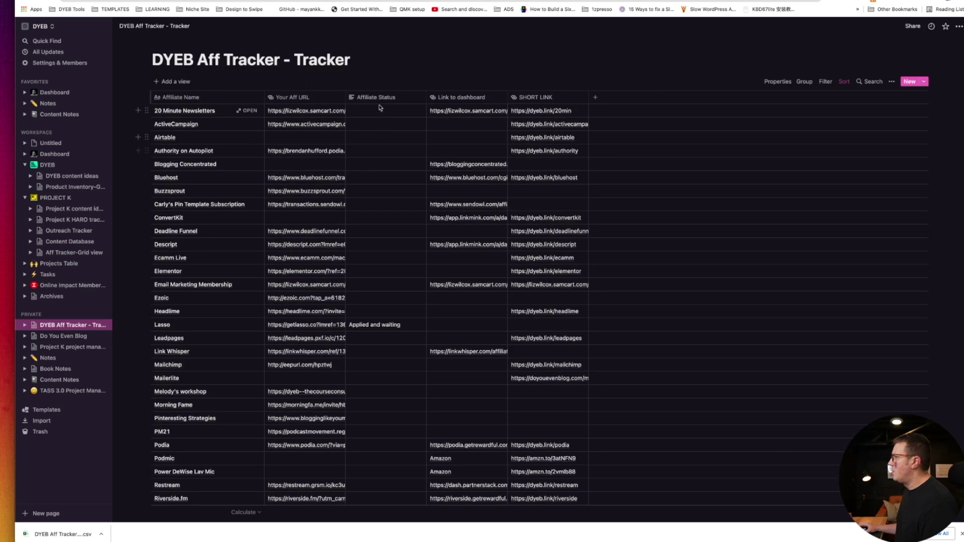
pyautogui.click(358, 97)
pyautogui.click(372, 215)
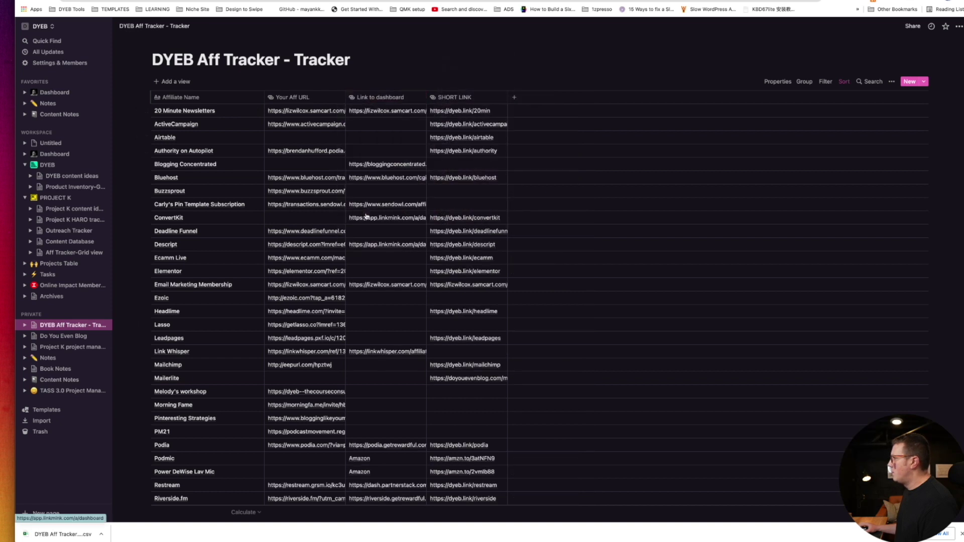
# Step: Widen the Your Aff URL, Affiliate Name and Link to dashboard columns so more of their contents fit
pyautogui.moveTo(345, 97); pyautogui.dragTo(470, 97)
pyautogui.moveTo(266, 97); pyautogui.dragTo(365, 97)
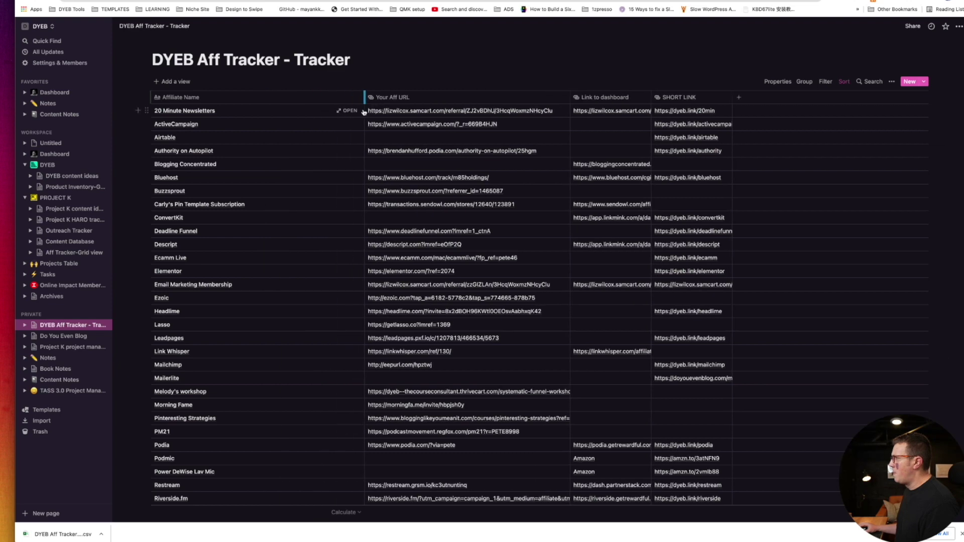
pyautogui.scroll(-5, 277, 194)
pyautogui.scroll(5, 278, 194)
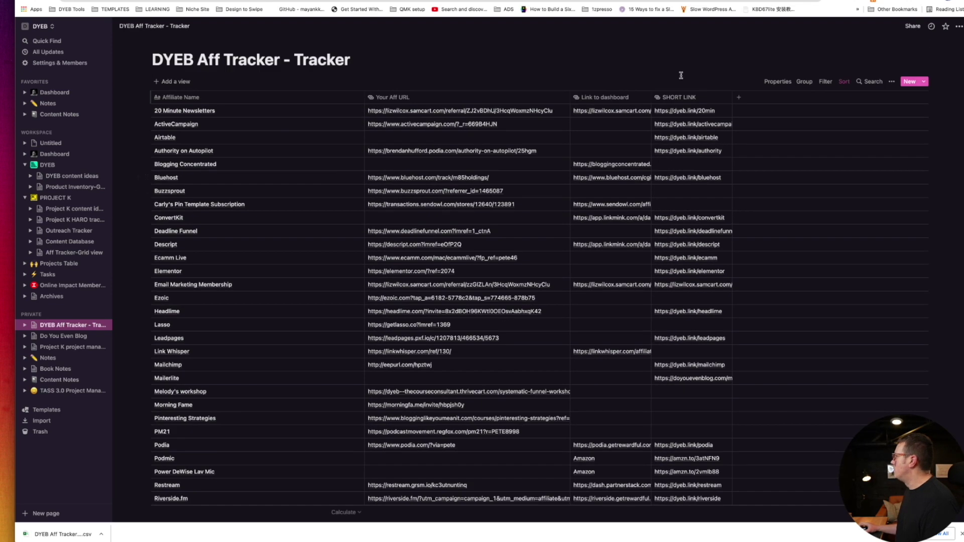
pyautogui.moveTo(651, 96); pyautogui.dragTo(673, 96)
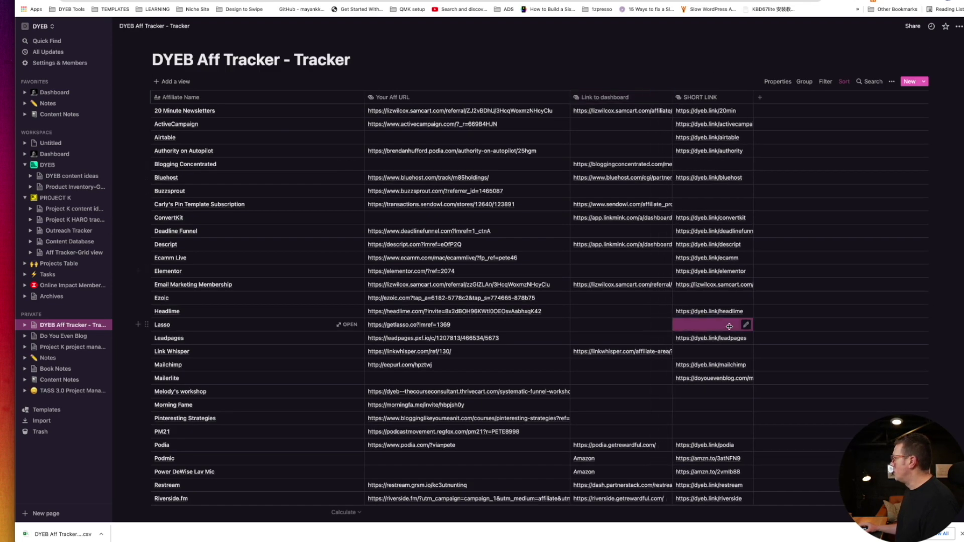
# Step: Add a new affiliate row named Cloudways to the tracker table
pyautogui.scroll(-4, 665, 326)
pyautogui.scroll(-3, 251, 327)
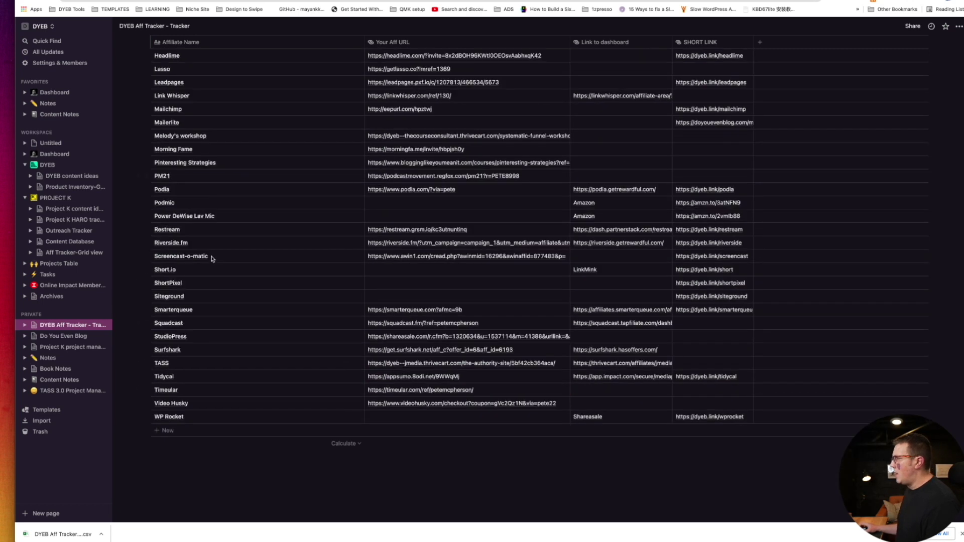
pyautogui.click(182, 435)
pyautogui.write('Cloud')
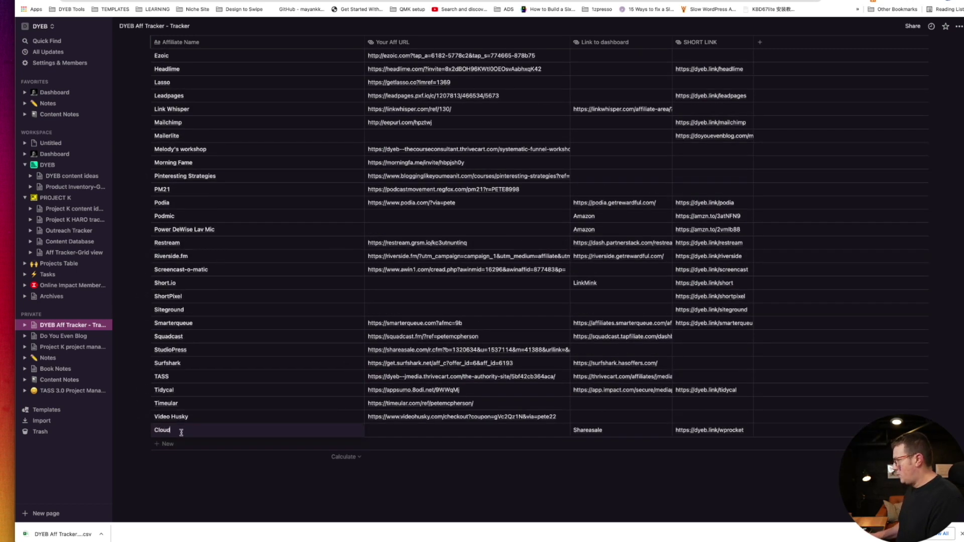
pyautogui.write('ways')
pyautogui.press('Tab')
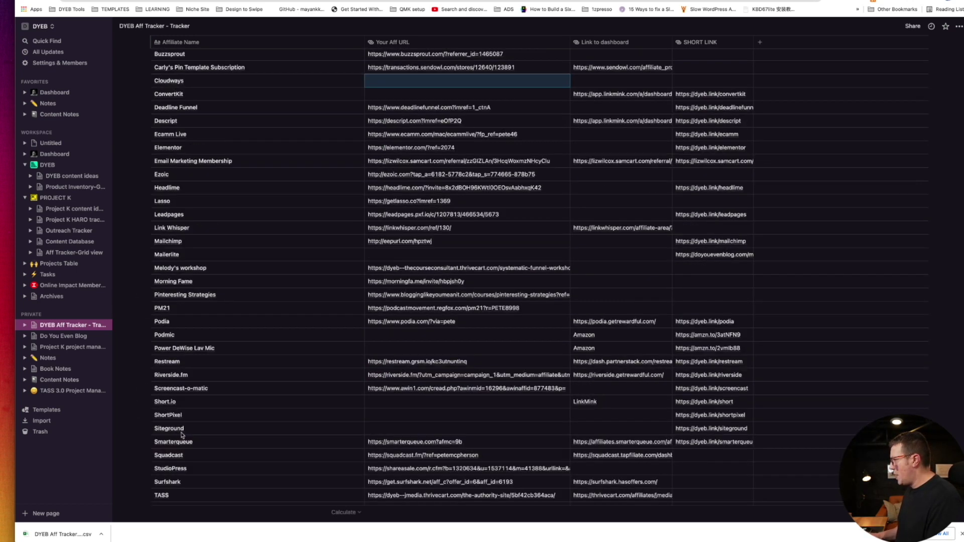
pyautogui.press('super+t')
pyautogui.write('https://dyeb.link/clou')
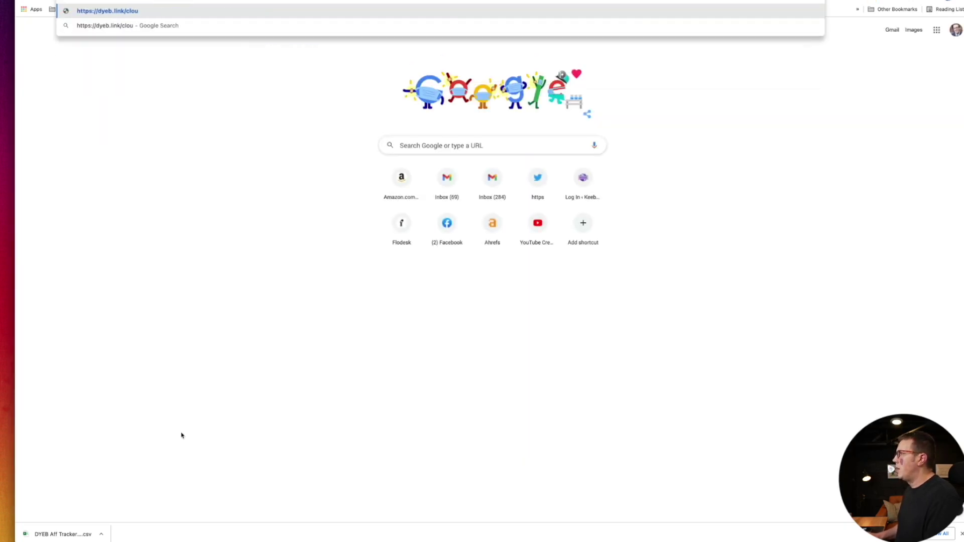
pyautogui.write('dways')
pyautogui.press('Return')
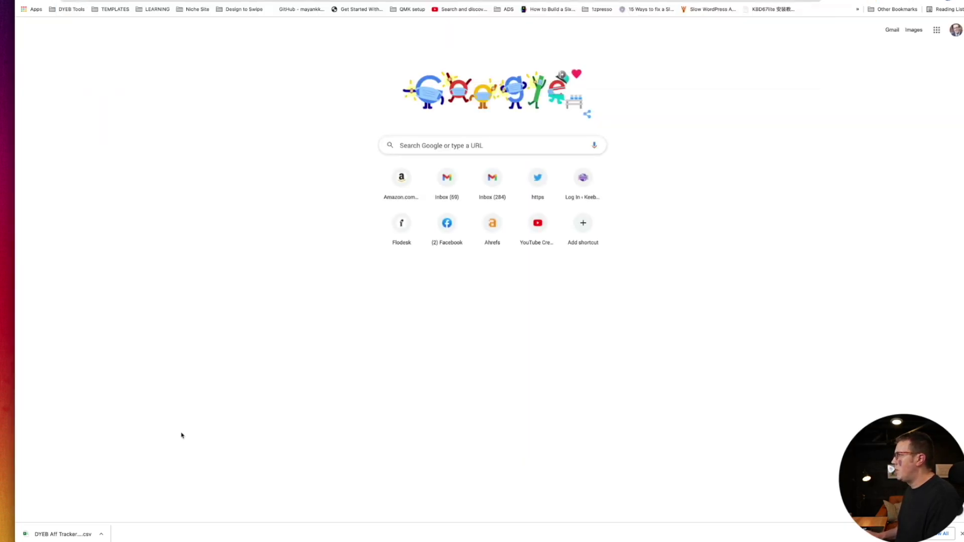
pyautogui.press('super+w')
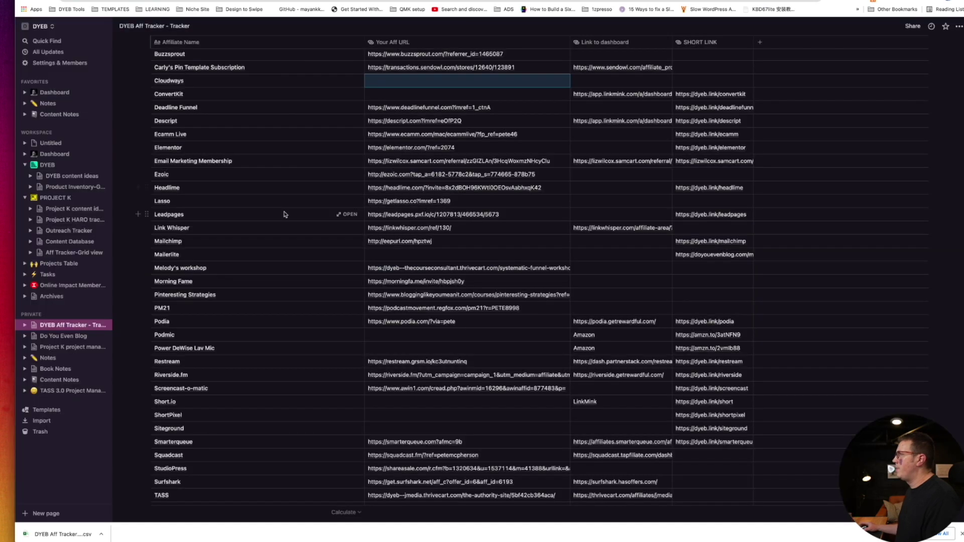
pyautogui.scroll(-3, 326, 302)
pyautogui.scroll(5, 276, 364)
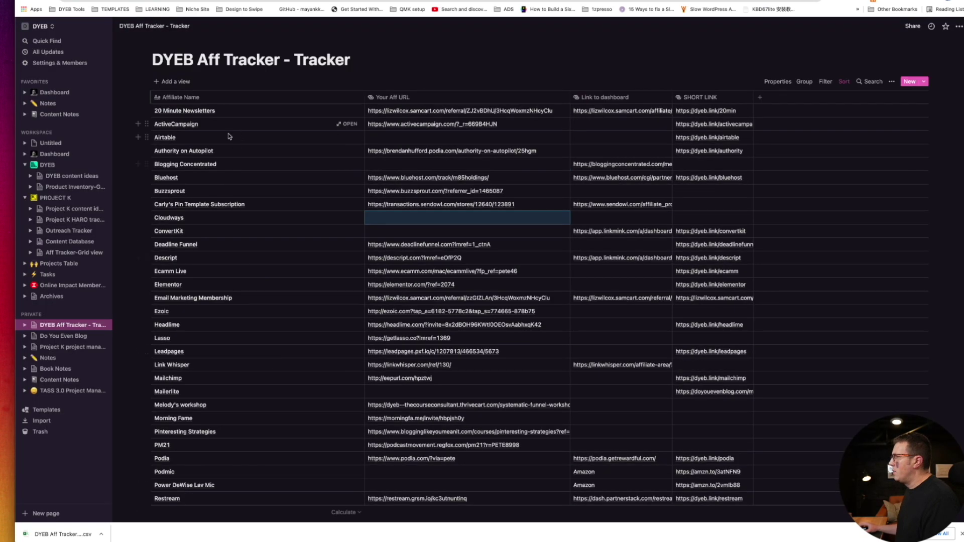
pyautogui.click(703, 220)
pyautogui.write('https://dyeb.link/cloudways')
pyautogui.click(621, 217)
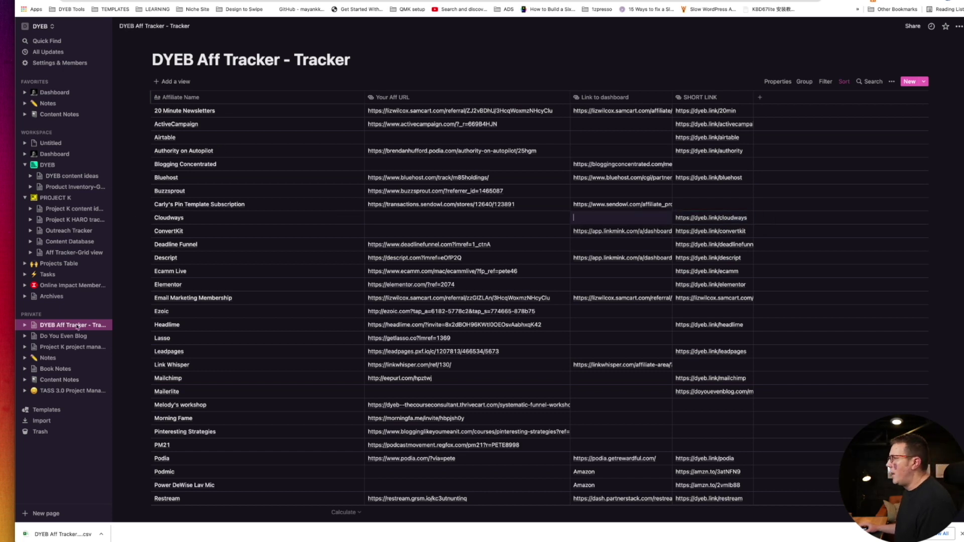
# Step: Move the DYEB Aff Tracker page from the private section into the DYEB workspace page and copy its link
pyautogui.moveTo(47, 327); pyautogui.dragTo(69, 174)
pyautogui.click(50, 168)
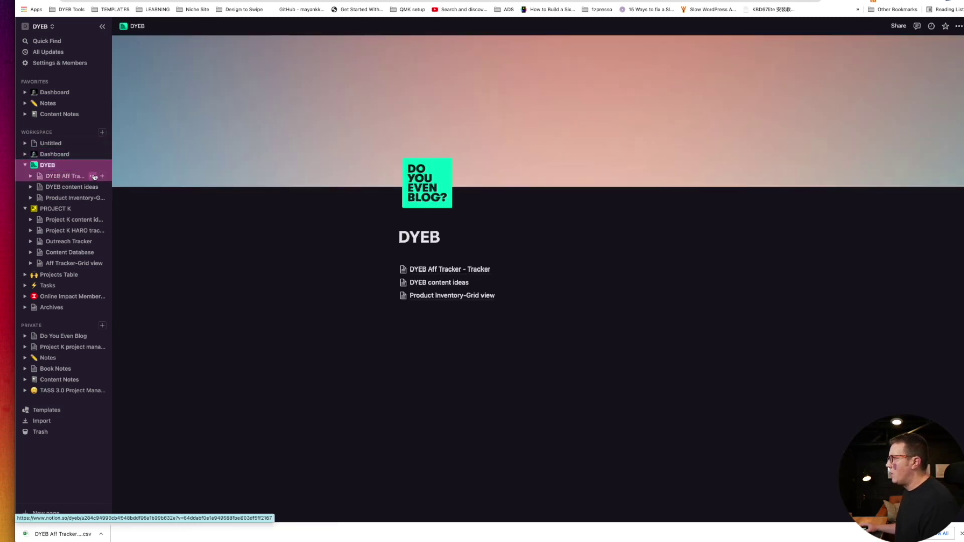
pyautogui.click(95, 177)
pyautogui.click(123, 216)
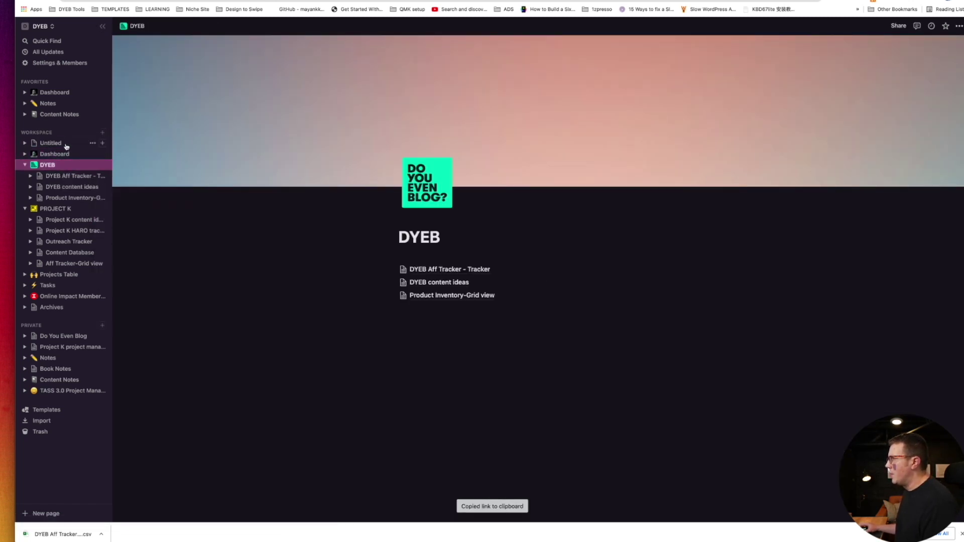
# Step: Open the Dashboard page and delete the Untitled page from the workspace
pyautogui.click(59, 154)
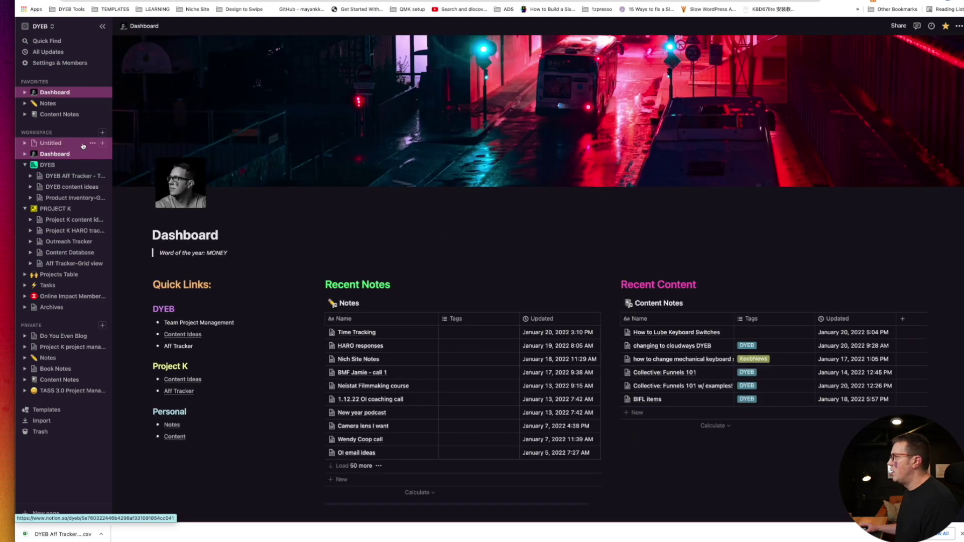
pyautogui.click(91, 143)
pyautogui.click(114, 151)
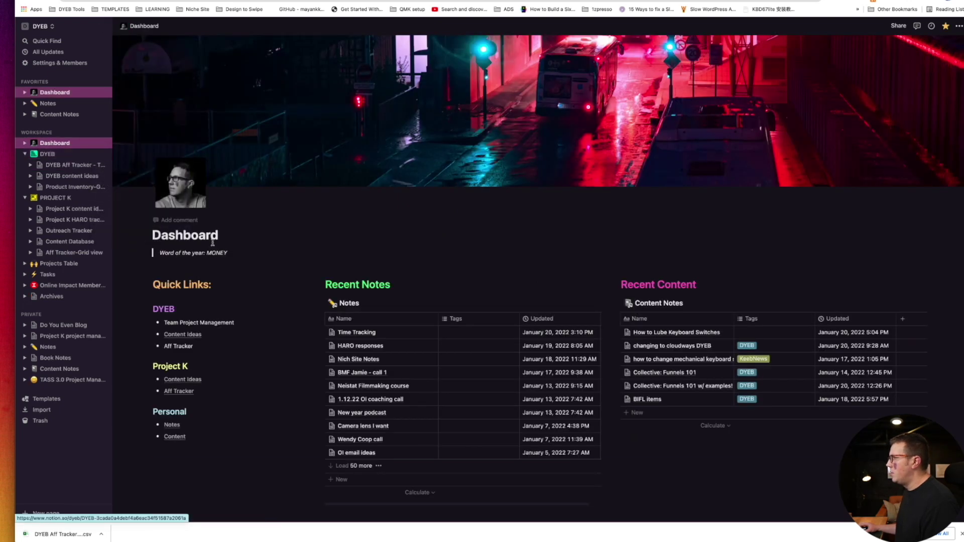
# Step: Link the Aff Tracker bullet in the Dashboard's DYEB quick links to the DYEB Aff Tracker - Tracker page
pyautogui.tripleClick(184, 347)
pyautogui.hotkey('ctrl', 'k')
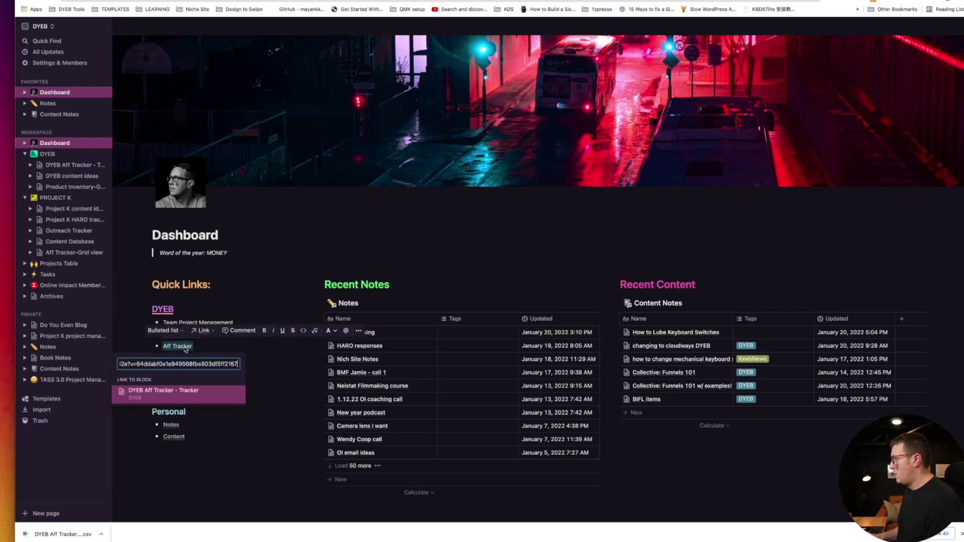
pyautogui.press('Return')
pyautogui.click(212, 465)
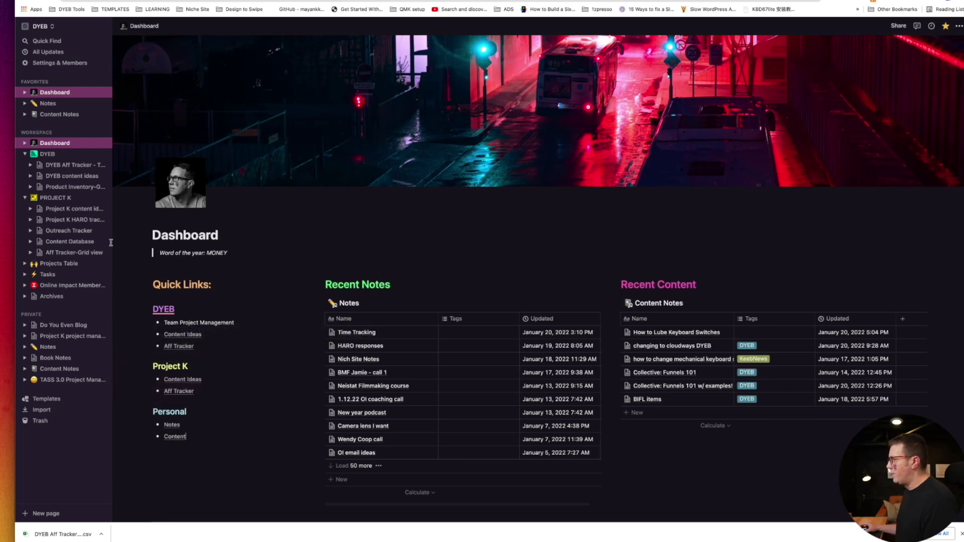
# Step: Follow the DYEB Aff Tracker quick link to check it and return to the Dashboard
pyautogui.click(179, 346)
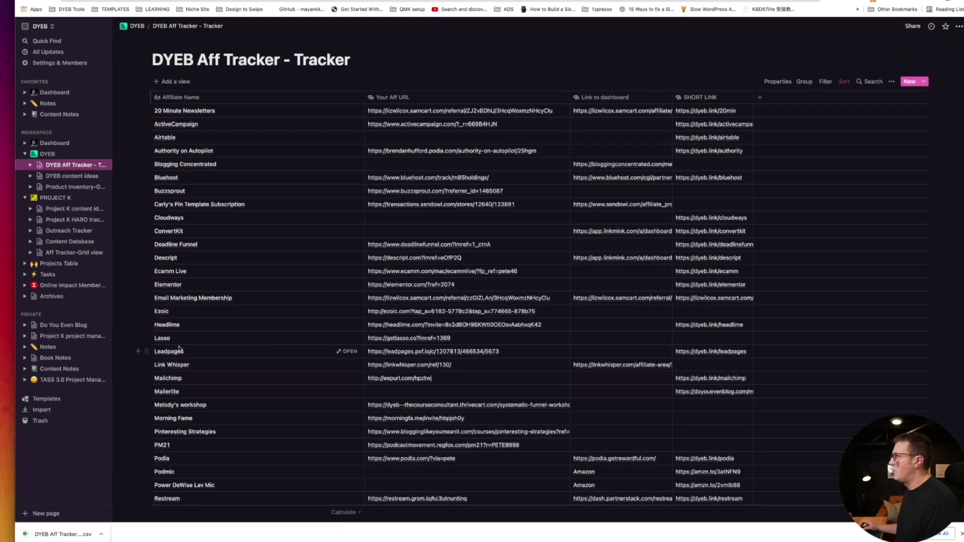
pyautogui.click(63, 142)
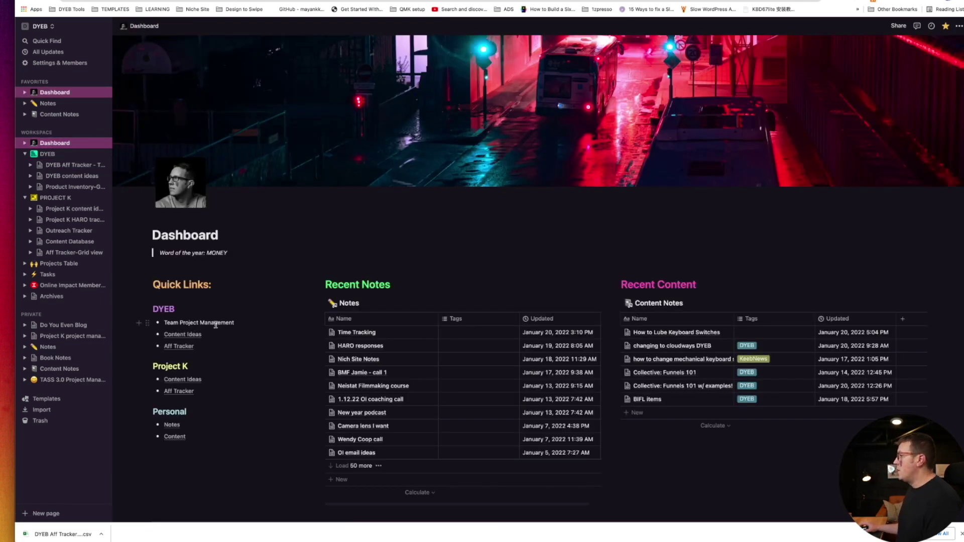
pyautogui.scroll(-3, 193, 332)
pyautogui.scroll(3, 194, 332)
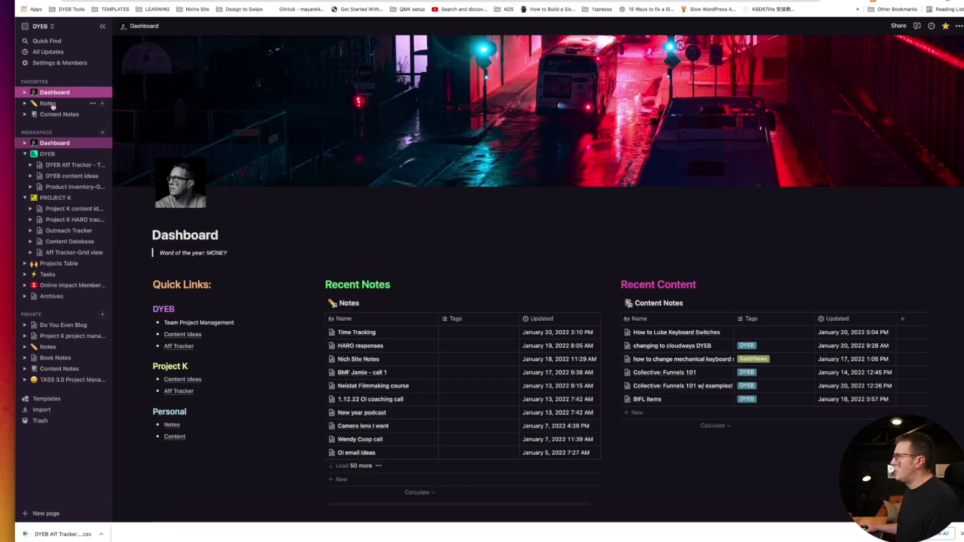
# Step: Create a page titled New Notes in the favorite Notes database and tag it with a new DYEB option
pyautogui.click(102, 104)
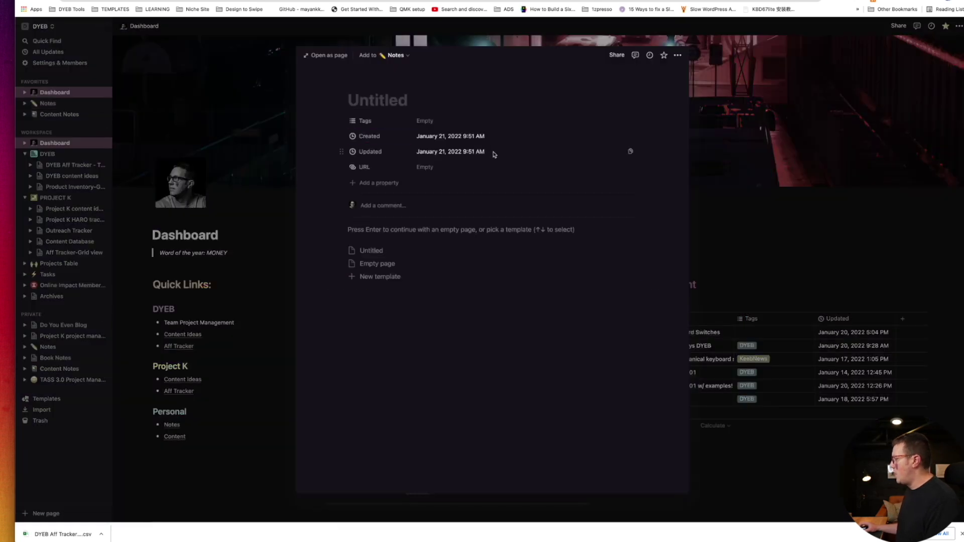
pyautogui.write('New Notes')
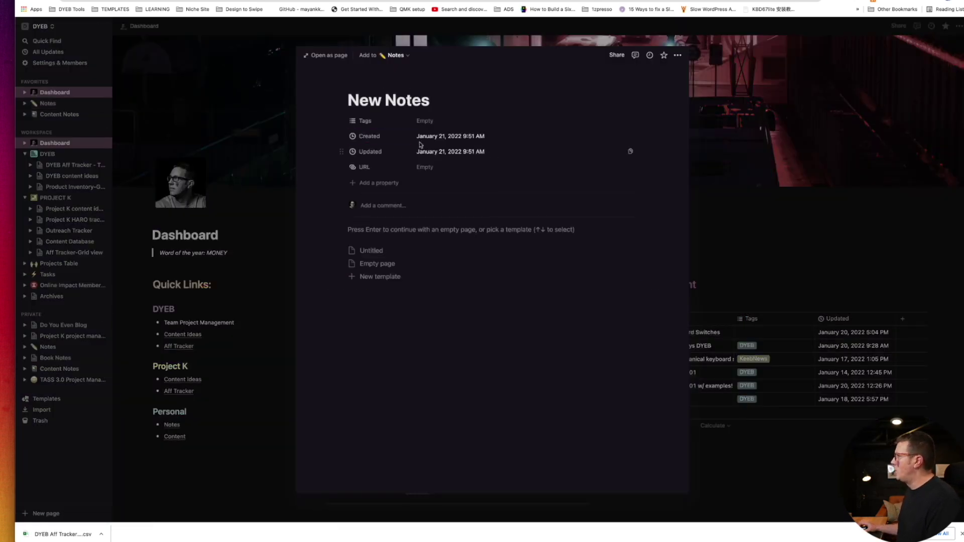
pyautogui.click(428, 119)
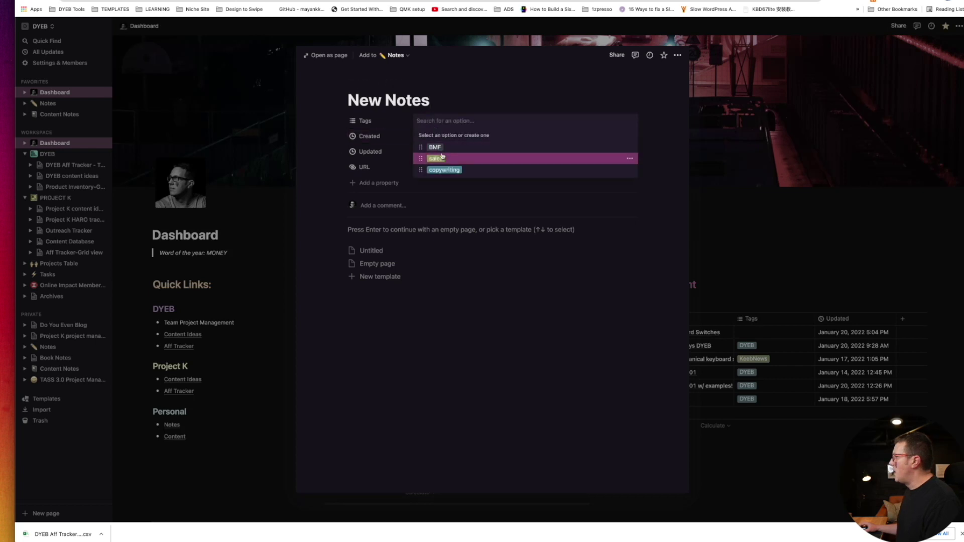
pyautogui.write('DYEB')
pyautogui.press('Return')
pyautogui.click(431, 219)
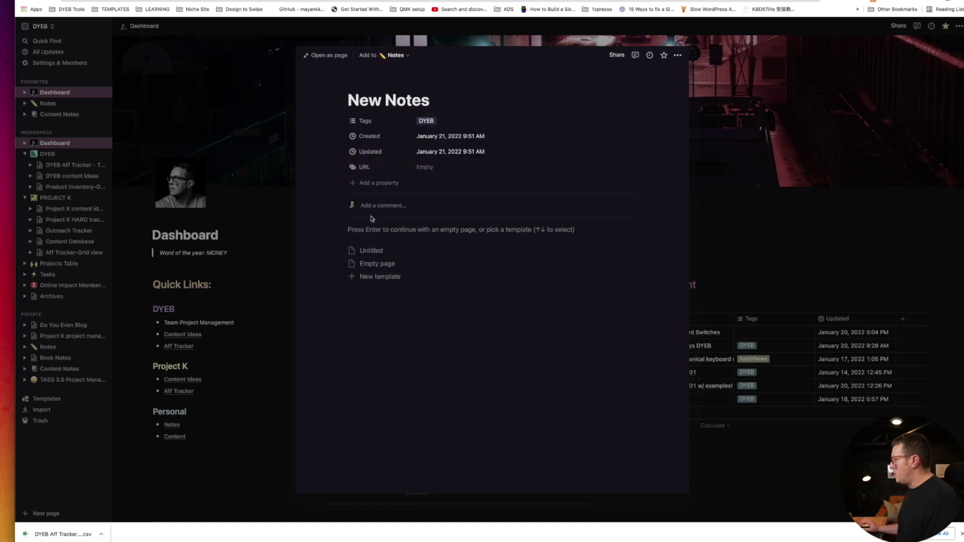
# Step: Write "This is a note." in the note body, followed by asdf bullets nested down to a fourth level
pyautogui.press('Return')
pyautogui.write('This is a note.')
pyautogui.press('Return')
pyautogui.write('- ')
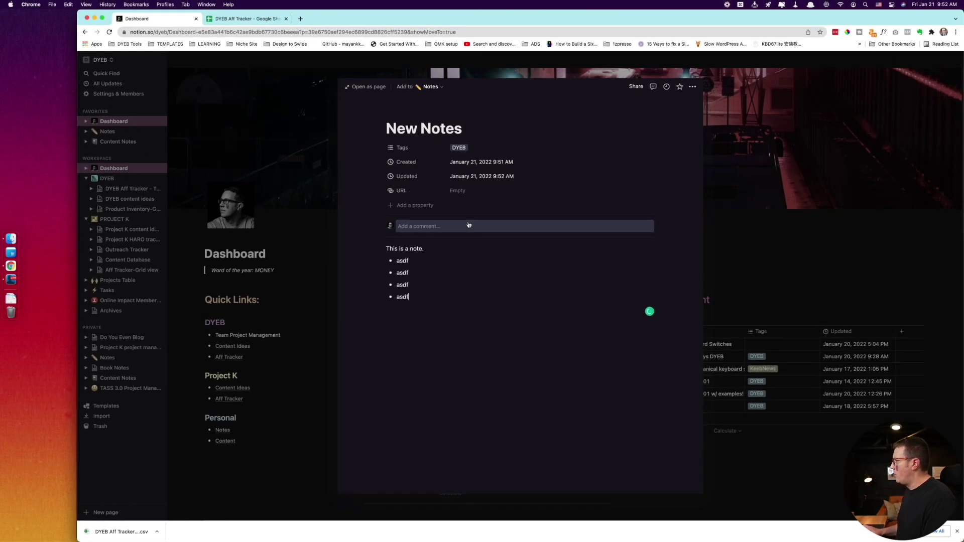
pyautogui.write('asdf')
pyautogui.press('Return')
pyautogui.write('asdf')
pyautogui.press('Return')
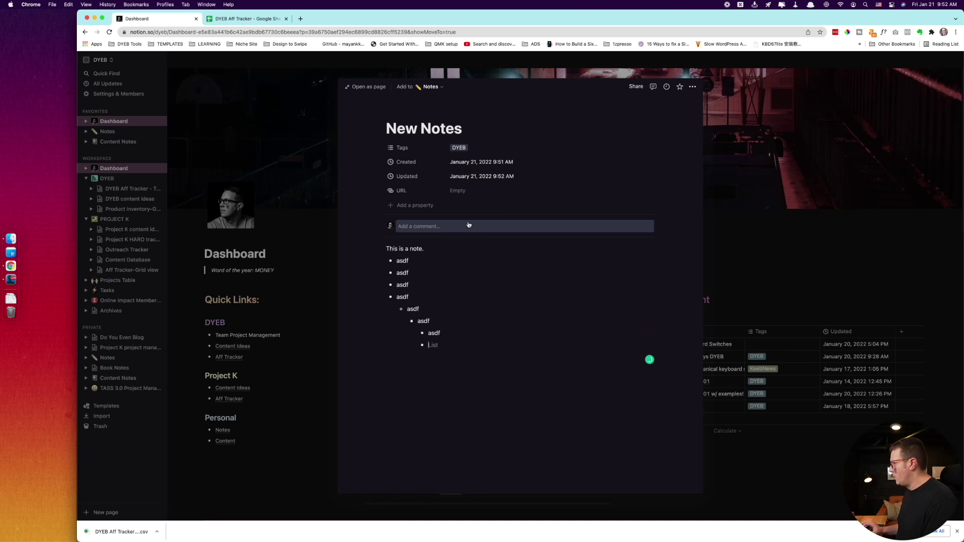
# Step: Turn the empty nested bullet into plain text, outdent it fully and start a new top-level bullet there
pyautogui.press('BackSpace')
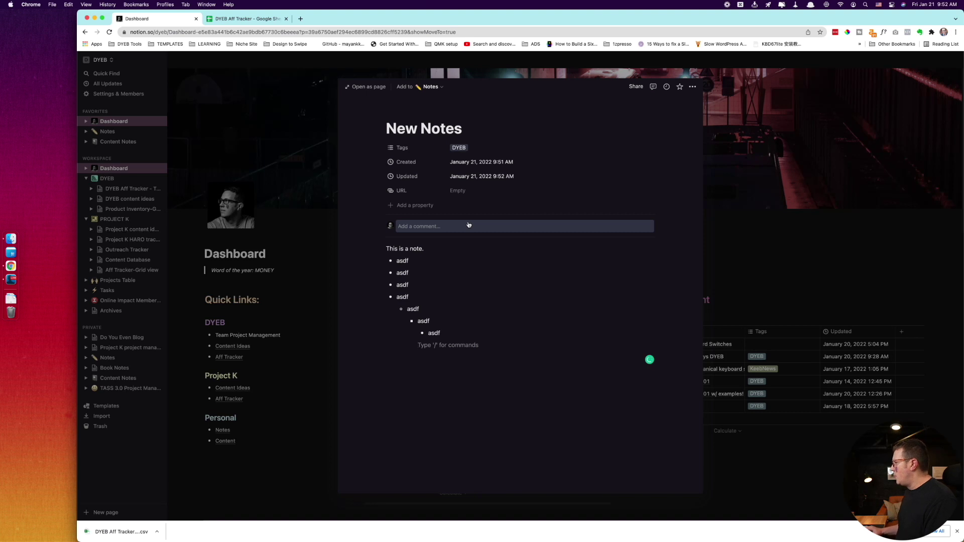
pyautogui.hotkey('shift', 'Tab')
pyautogui.hotkey('shift', 'Tab')
pyautogui.hotkey('shift', 'Tab')
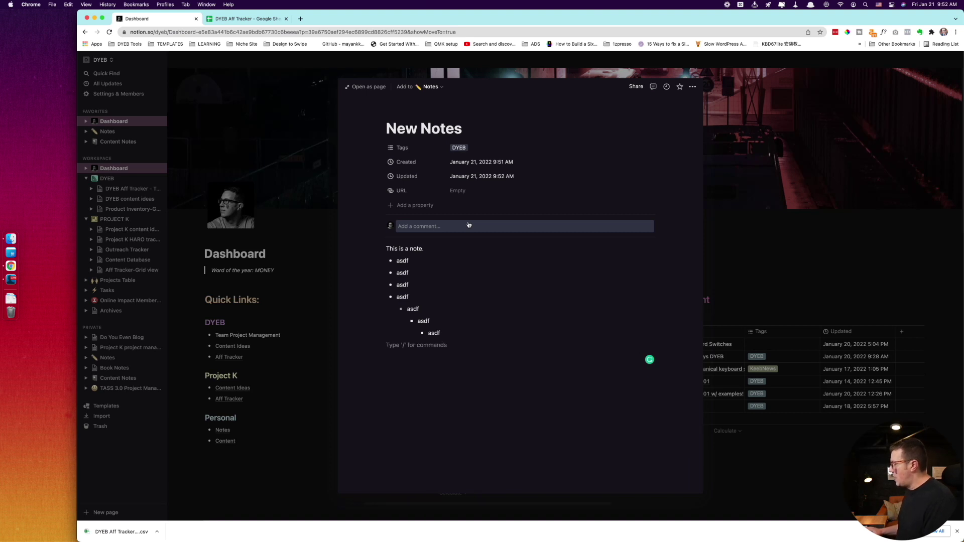
pyautogui.write('*')
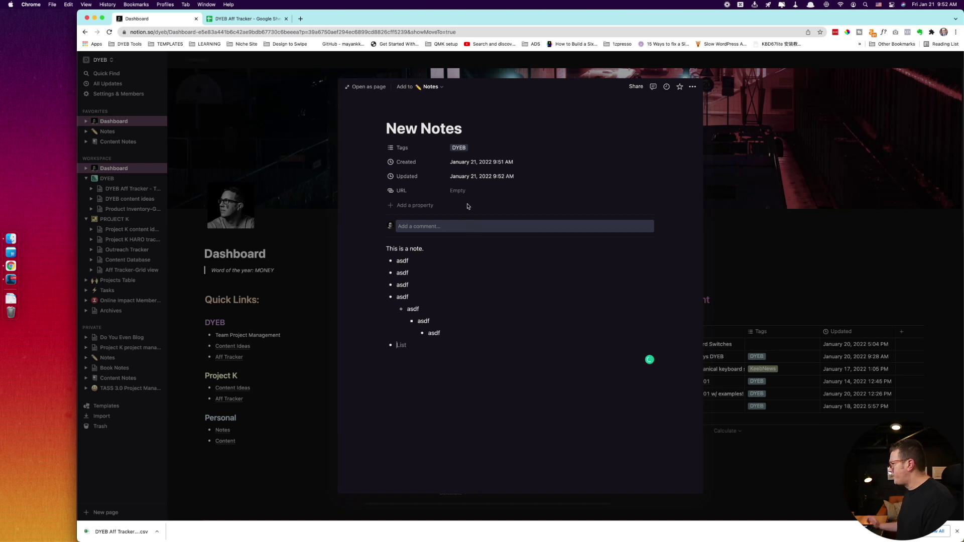
# Step: Add three plain paragraphs below the list: "asdf asdf asdf asdf", "asdf" and "asdfasdf asdf asdf asdf"
pyautogui.moveTo(403, 274); pyautogui.dragTo(411, 334)
pyautogui.click(458, 385)
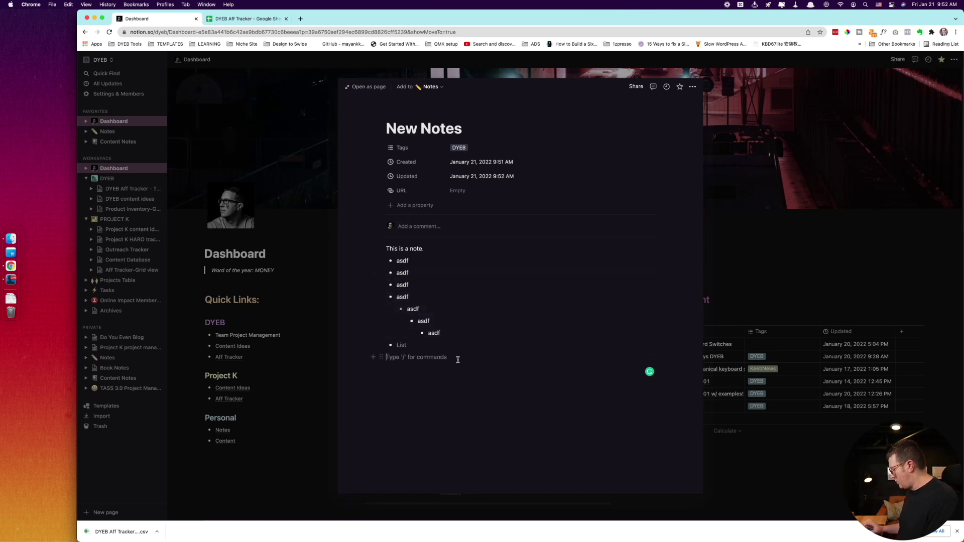
pyautogui.write('asdf asdf asdf asdf')
pyautogui.press('Return')
pyautogui.write('asdf')
pyautogui.press('Return')
pyautogui.write('as')
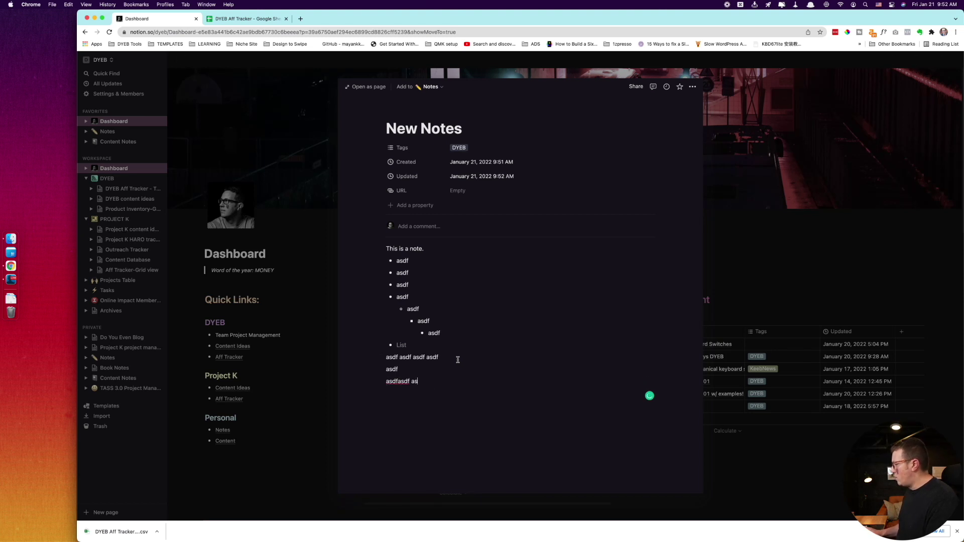
pyautogui.write('dfasdf asdf asdf asdf')
pyautogui.press('Return')
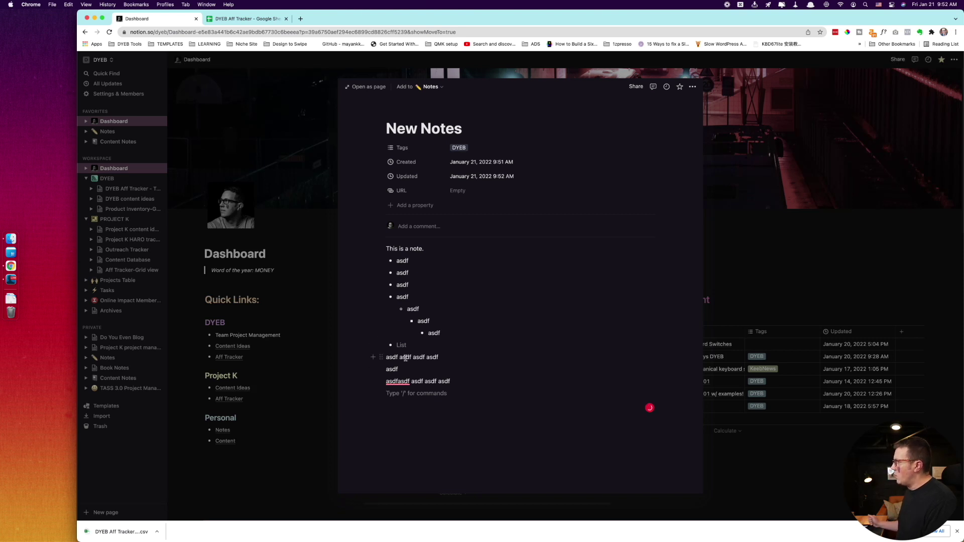
# Step: Try selecting text across the three plain asdf paragraphs, and close the note to return to the Dashboard
pyautogui.moveTo(404, 375); pyautogui.dragTo(397, 354)
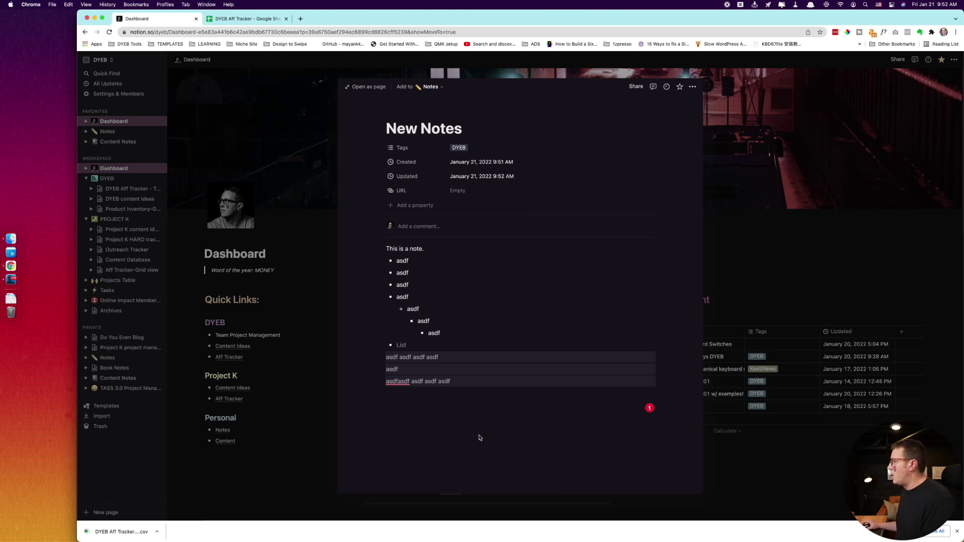
pyautogui.click(481, 437)
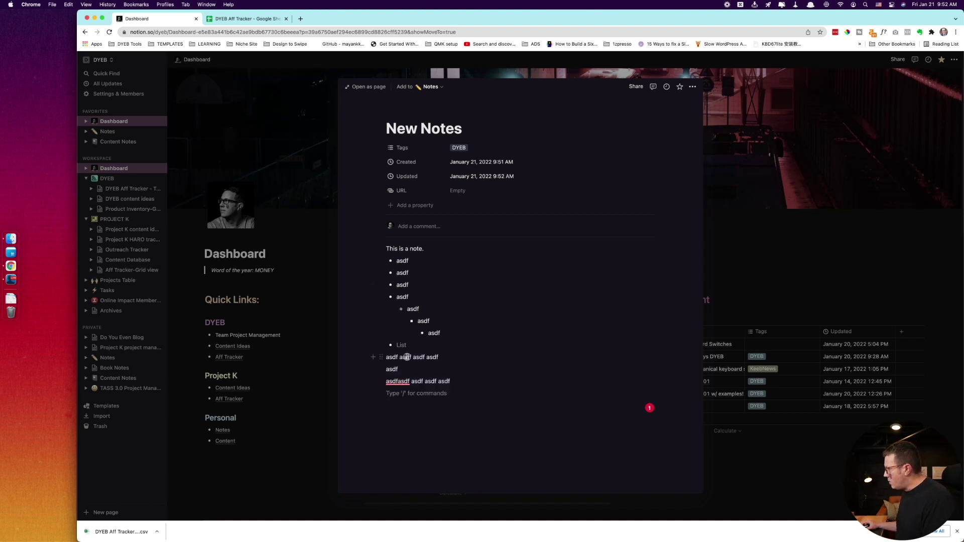
pyautogui.moveTo(407, 357); pyautogui.dragTo(416, 379)
pyautogui.moveTo(413, 383)
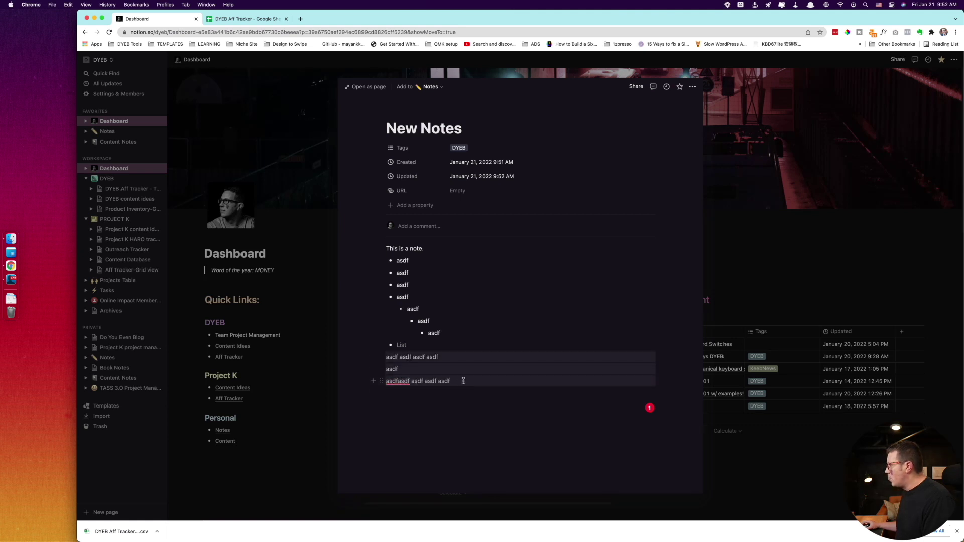
pyautogui.click(478, 417)
pyautogui.moveTo(406, 357); pyautogui.dragTo(404, 386)
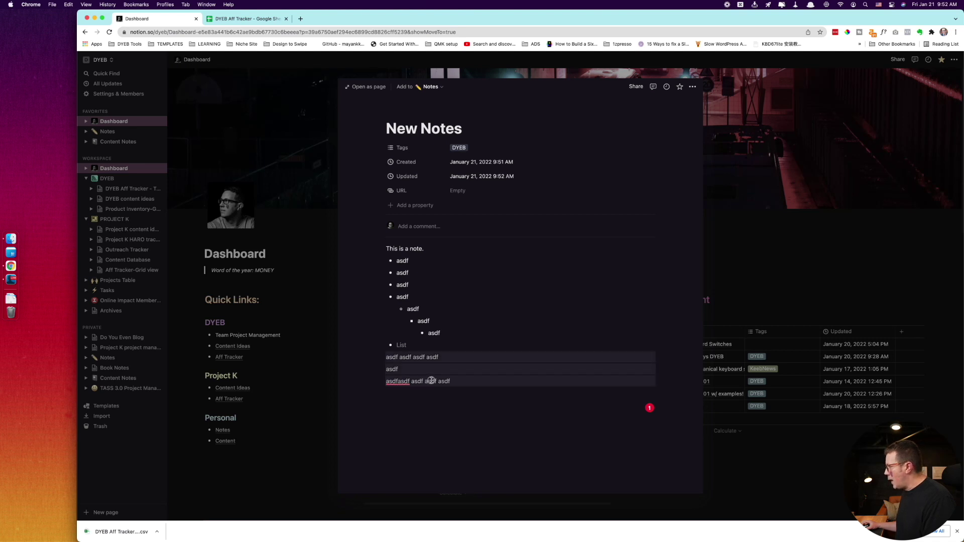
pyautogui.click(487, 404)
pyautogui.moveTo(397, 357); pyautogui.dragTo(410, 383)
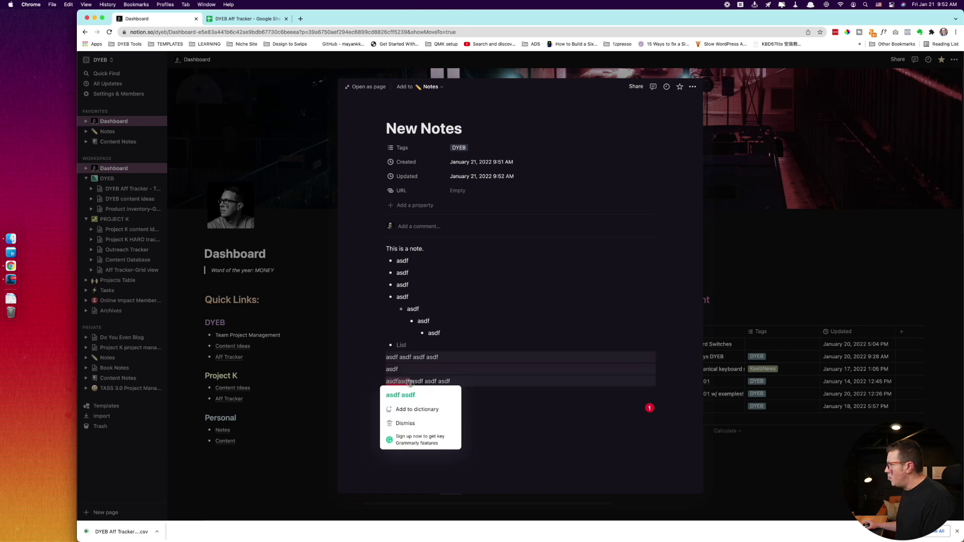
pyautogui.click(537, 451)
pyautogui.click(816, 266)
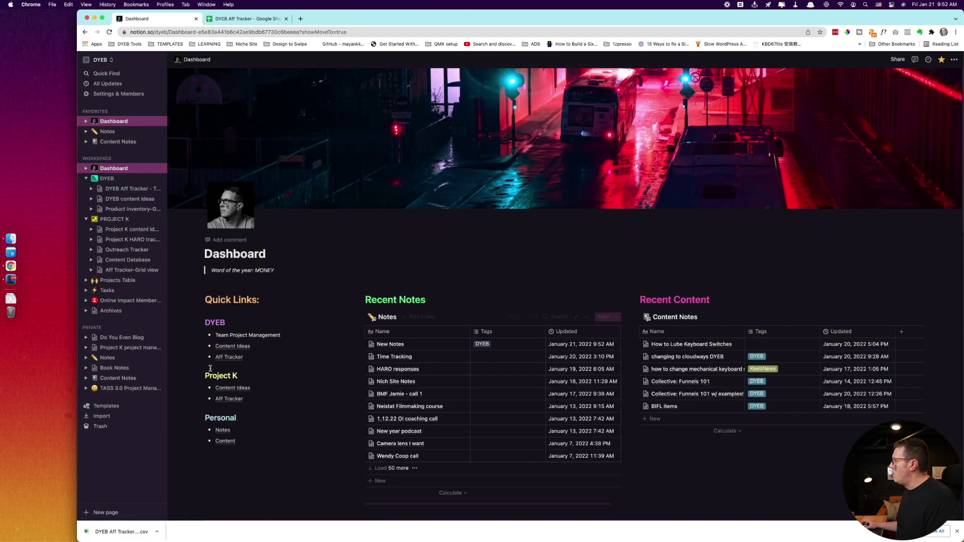